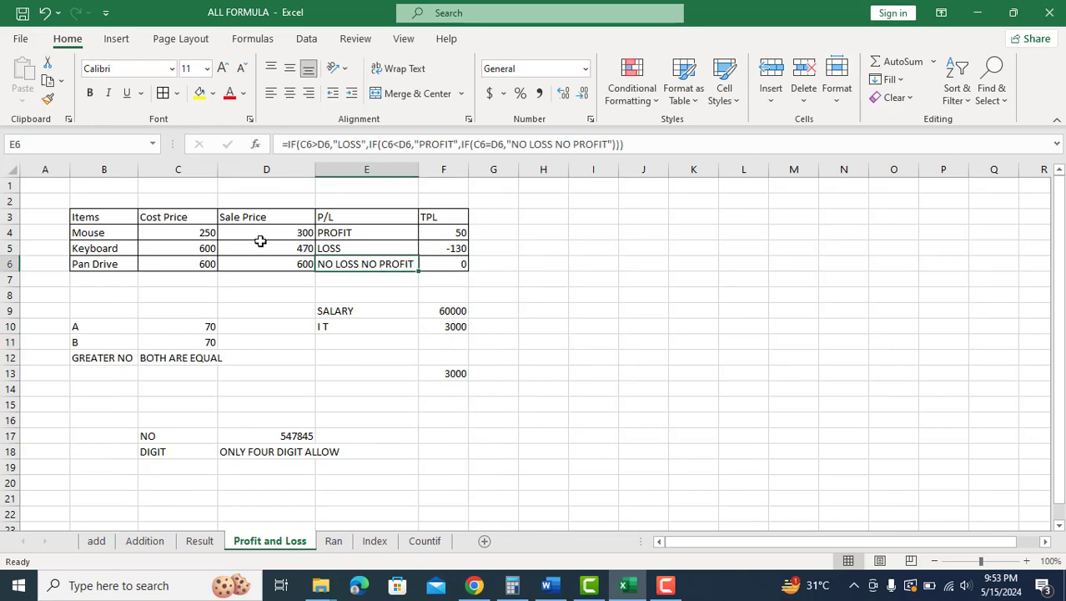
left_click(263, 246)
left_click(203, 541)
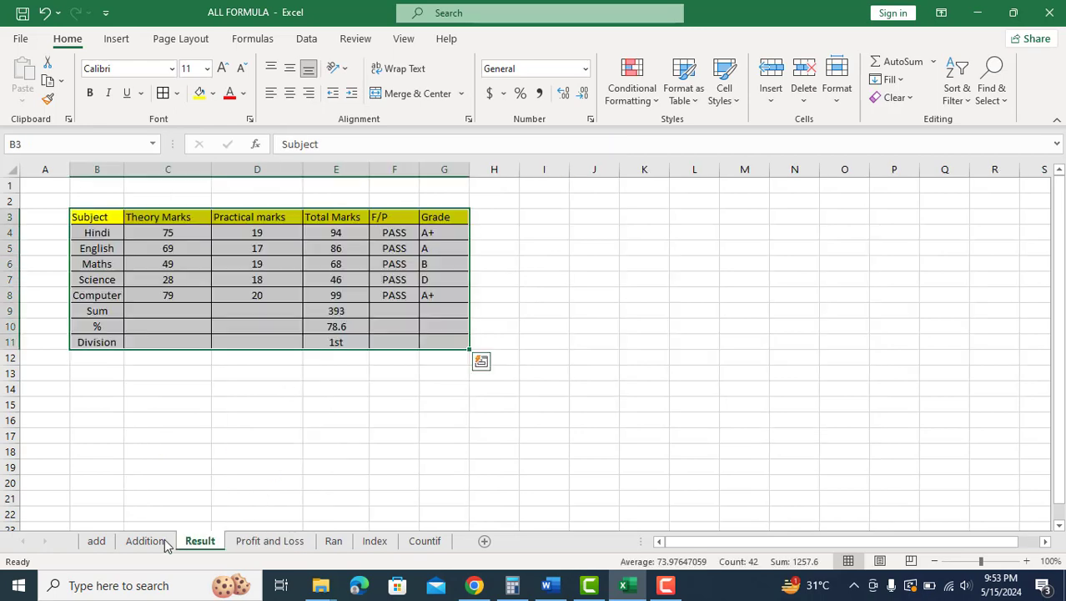
left_click(144, 541)
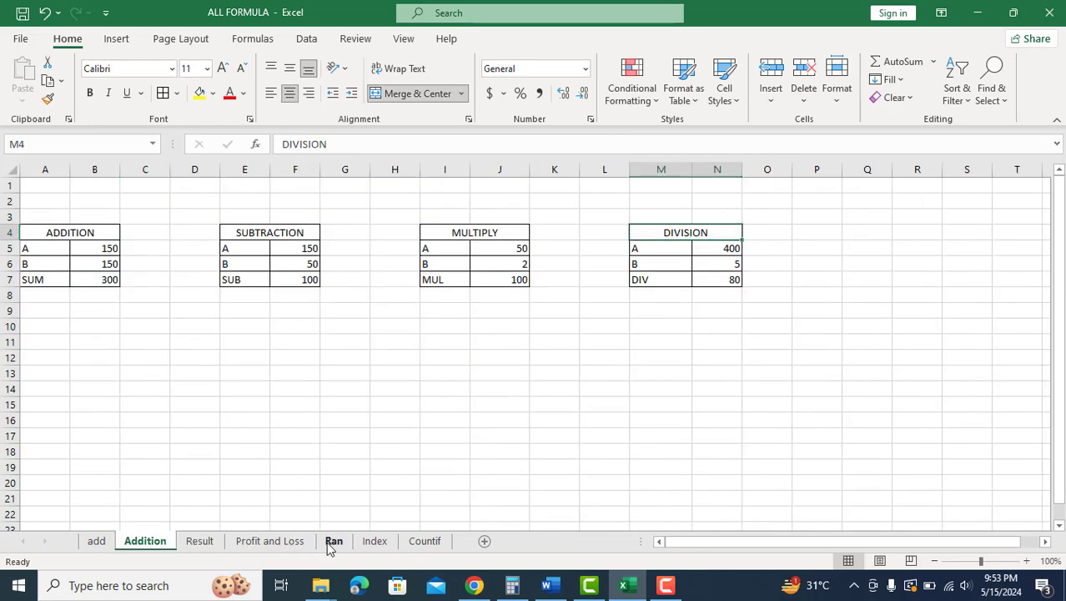
- Rename the Ran worksheet as RanK
left_click(328, 543)
double_click(333, 542)
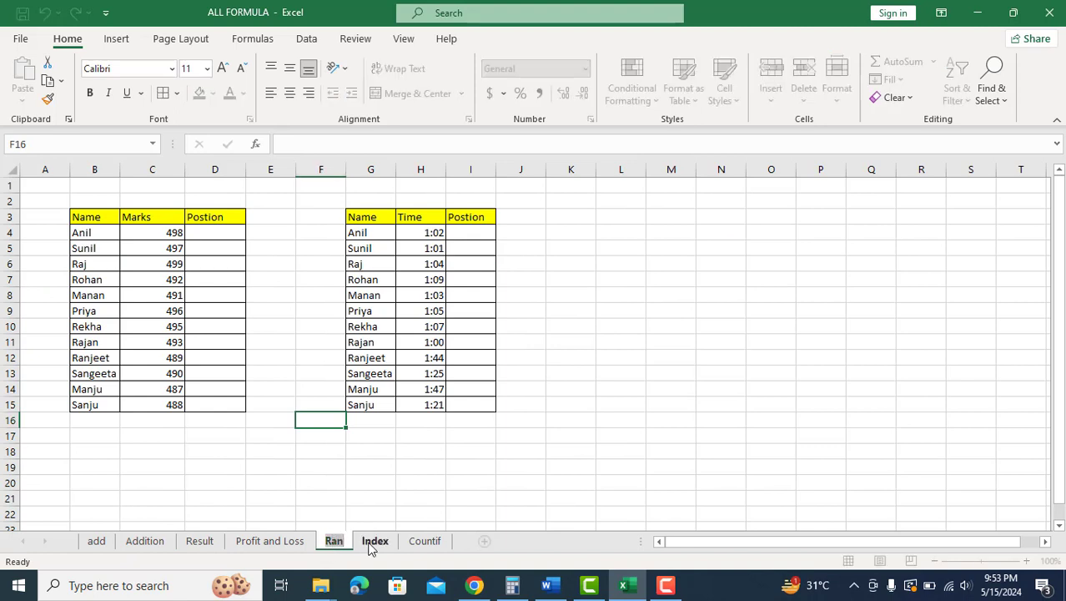
type("k")
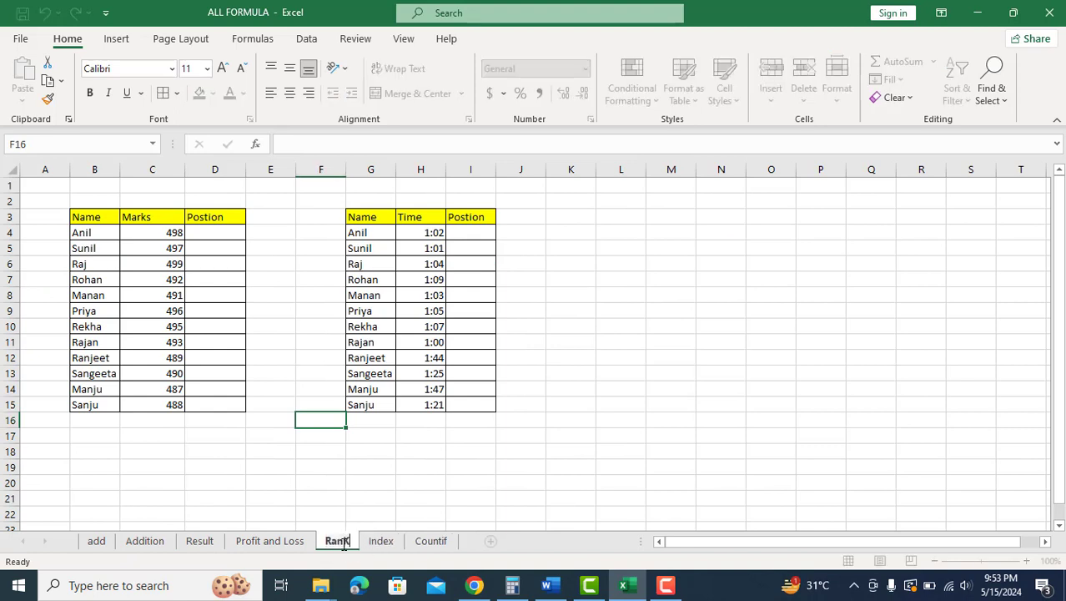
key("Return")
left_click(248, 376)
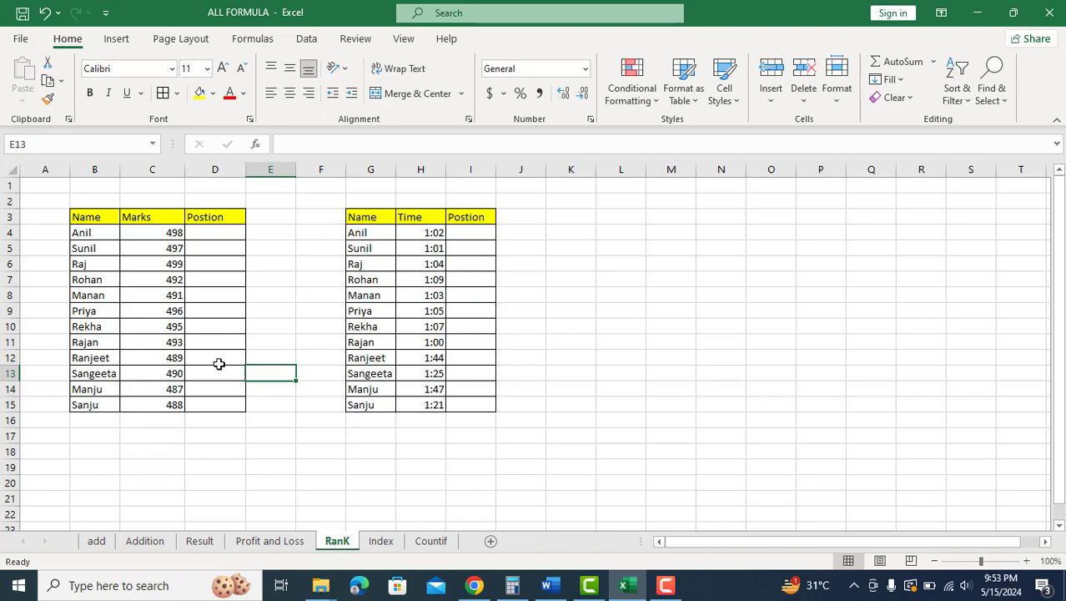
left_click_drag(104, 217, 87, 409)
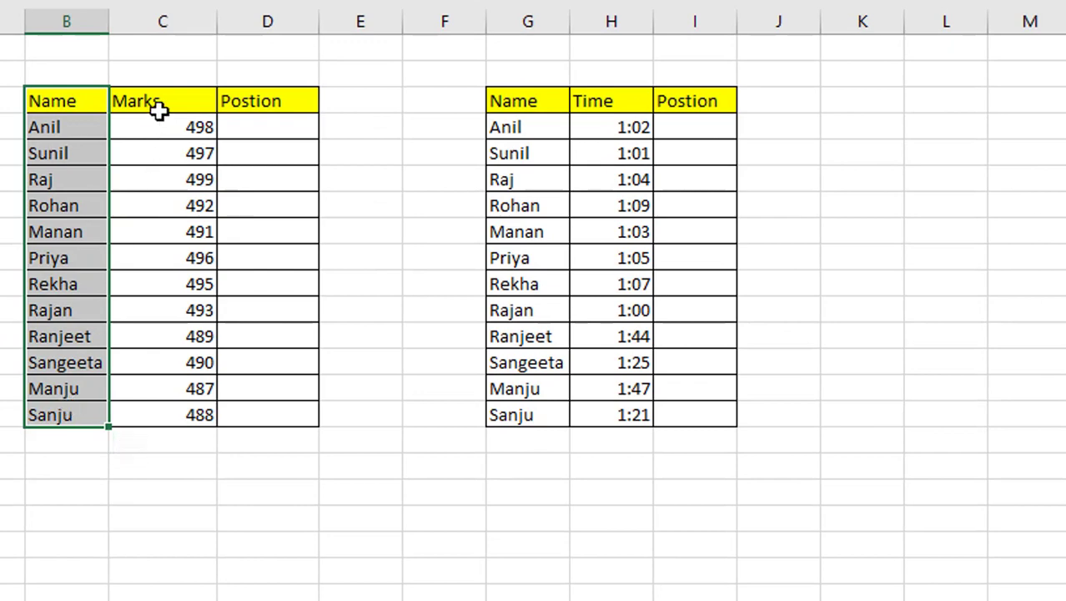
left_click_drag(162, 103, 163, 388)
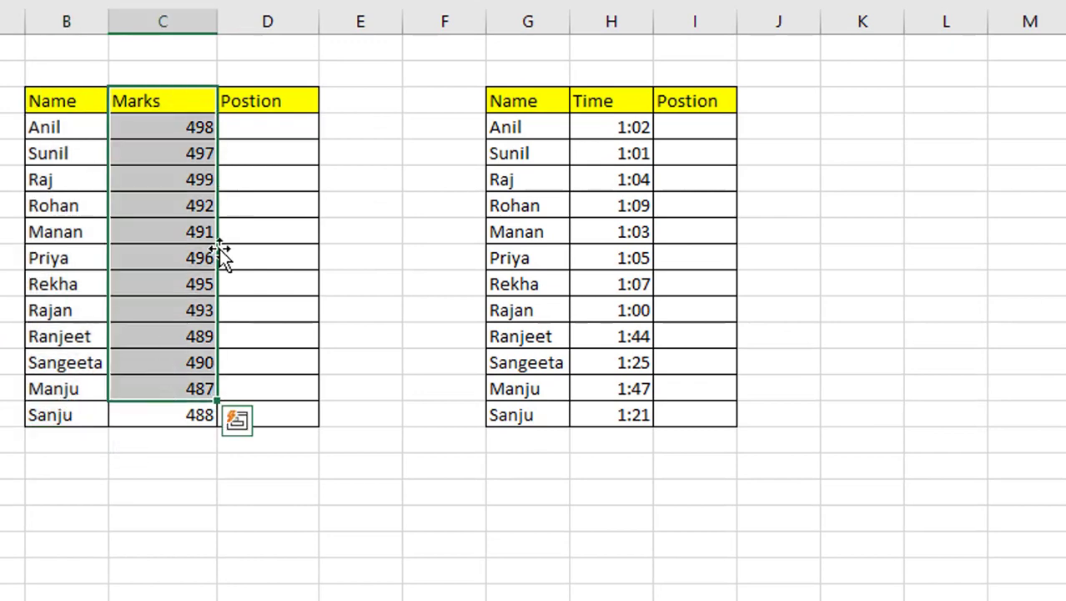
- Enter =RANK(C4,C4:C15) in cell D4 to rank the first student's marks against the whole Marks column
left_click(259, 116)
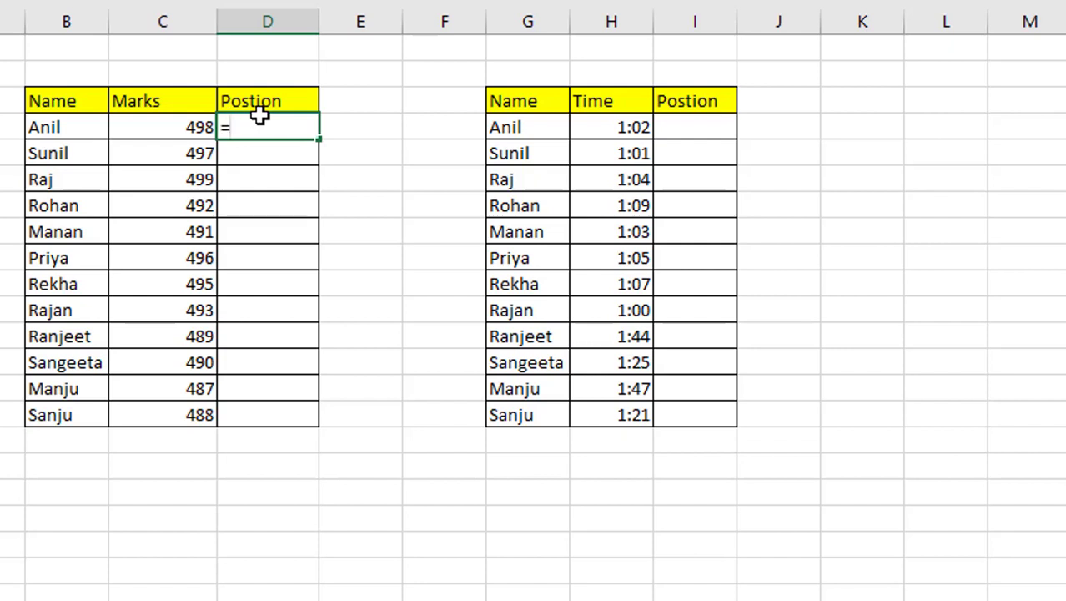
type("RANK(")
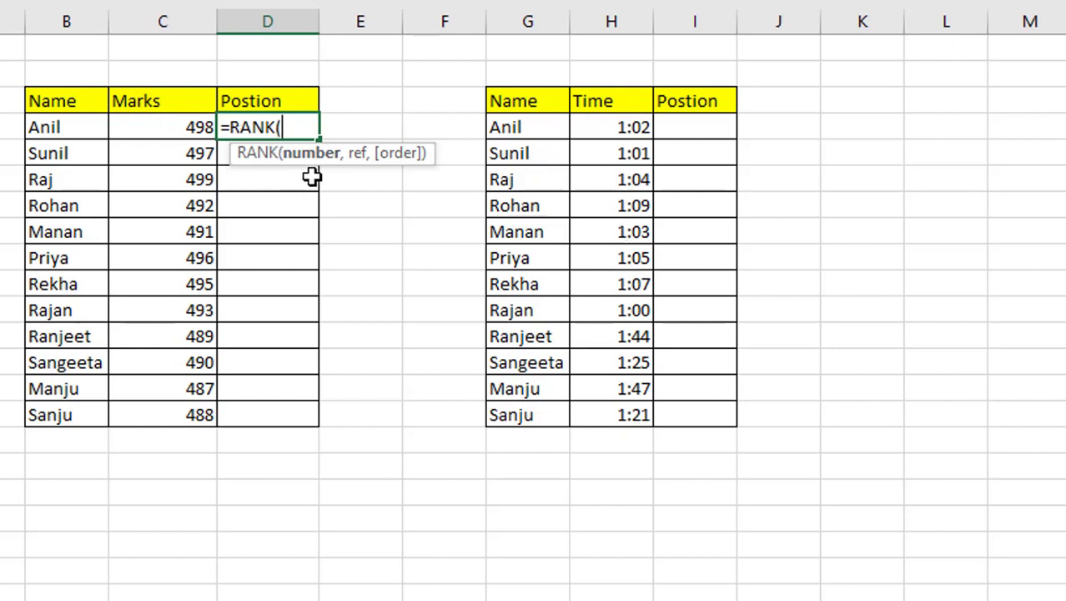
left_click(174, 124)
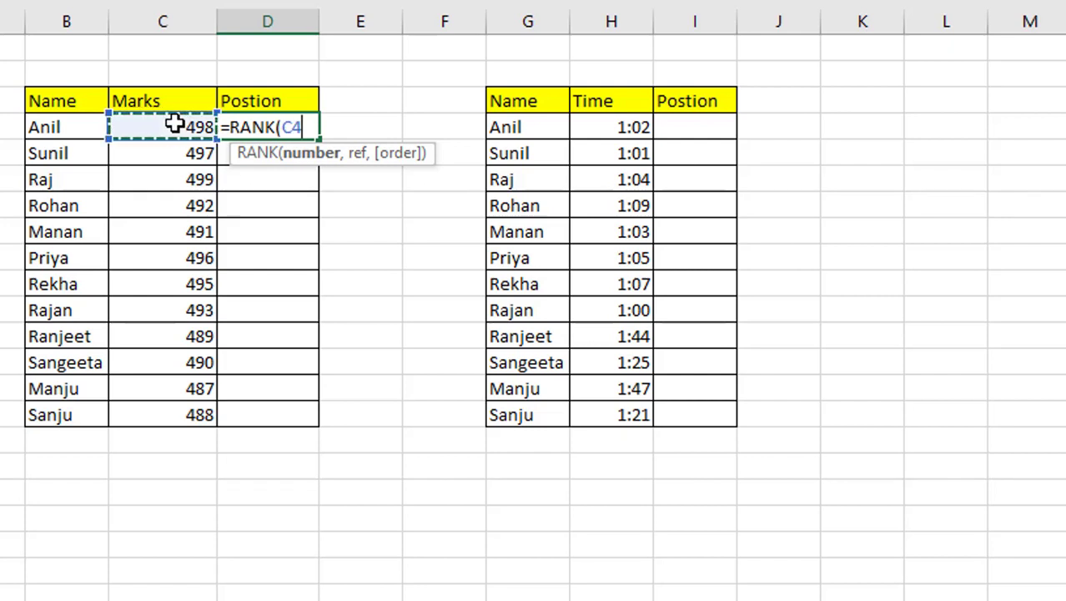
type(",")
left_click_drag(174, 123, 165, 411)
type(")")
key("Return")
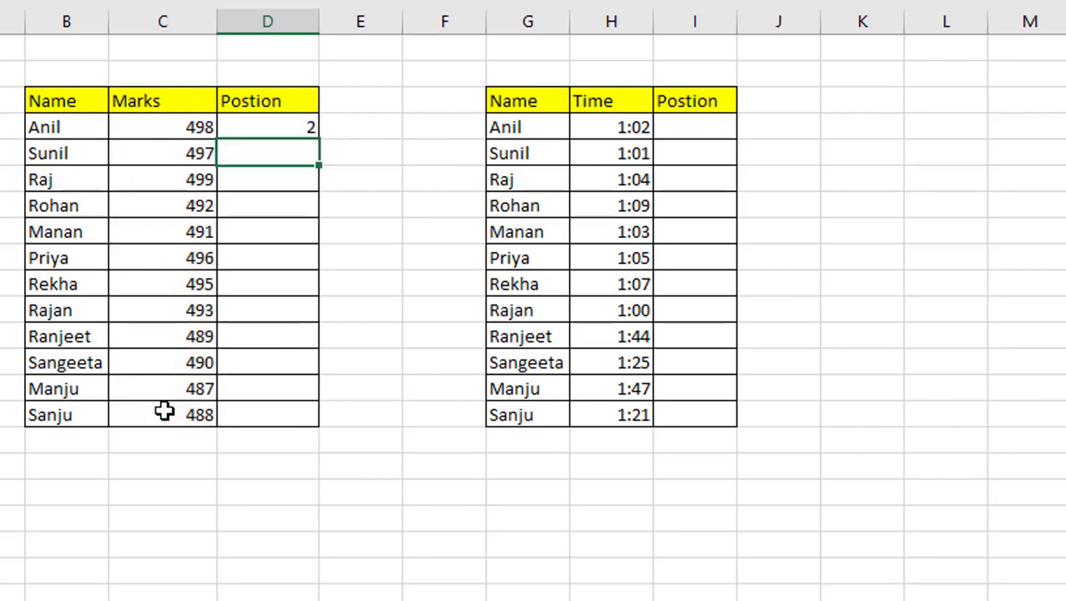
- Enter =RANK(C5,C4:C15) in cell D5 to rank the second student's marks
type("=RANK")
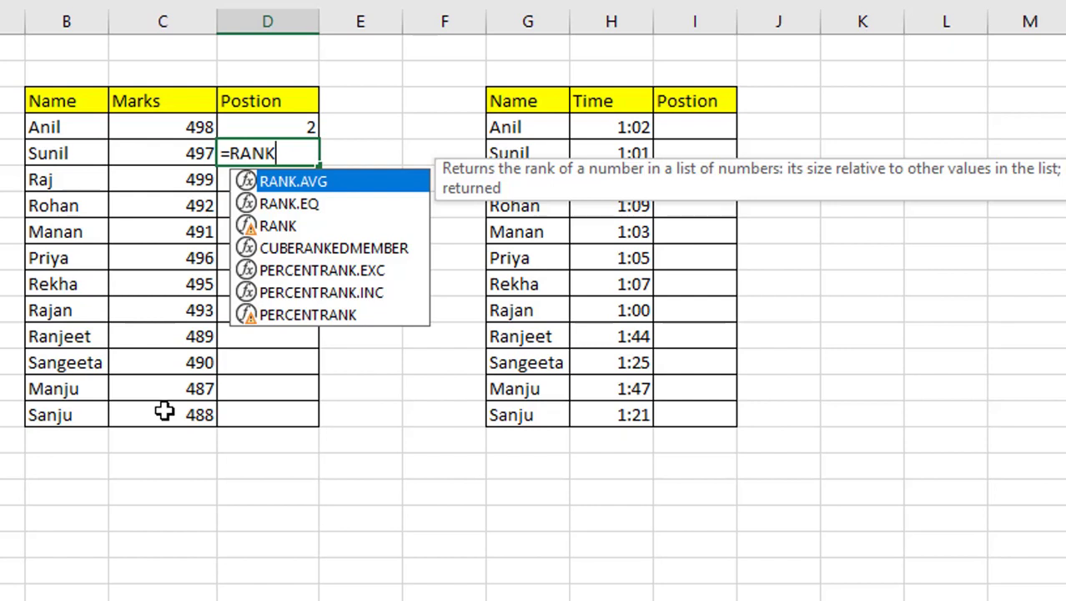
type("(")
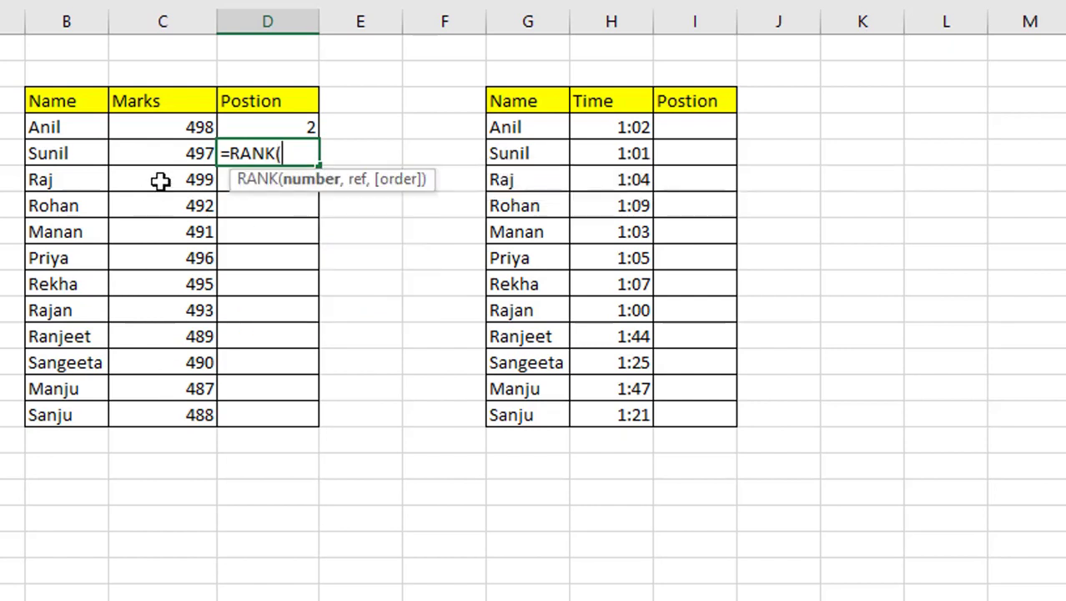
left_click(165, 152)
type(",")
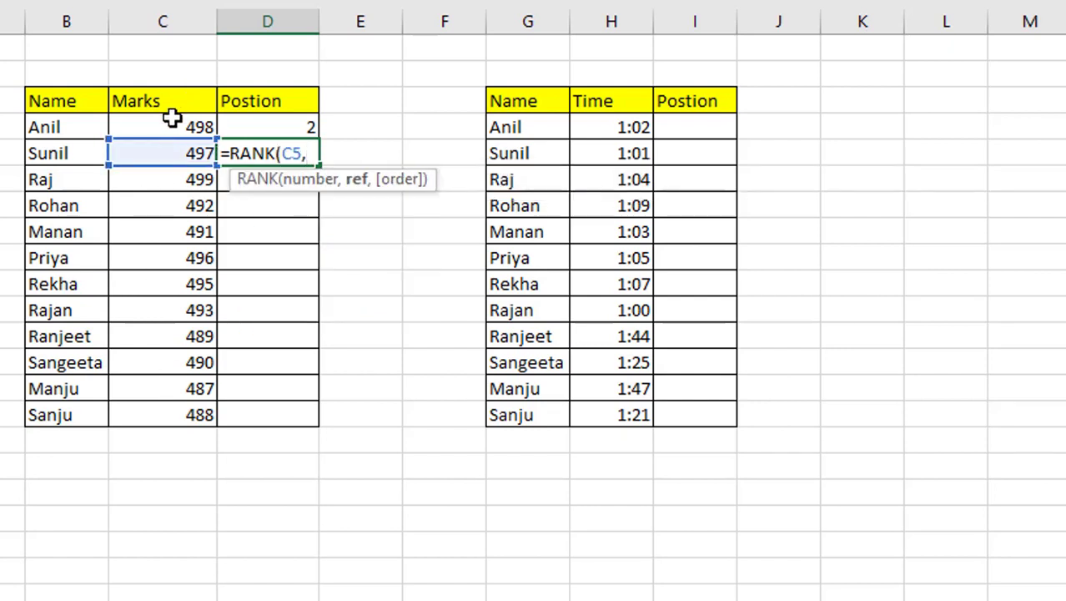
left_click_drag(171, 125, 171, 412)
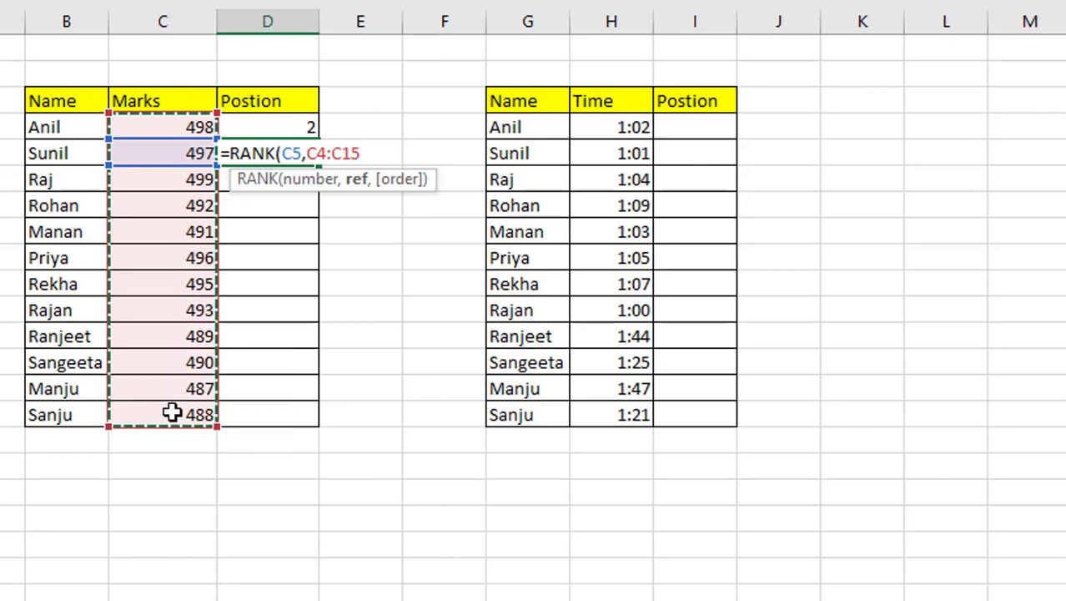
key("Return")
- Enter =RANK(C6,C4:C15) in cell D6 to rank the third student's marks
type("=RA")
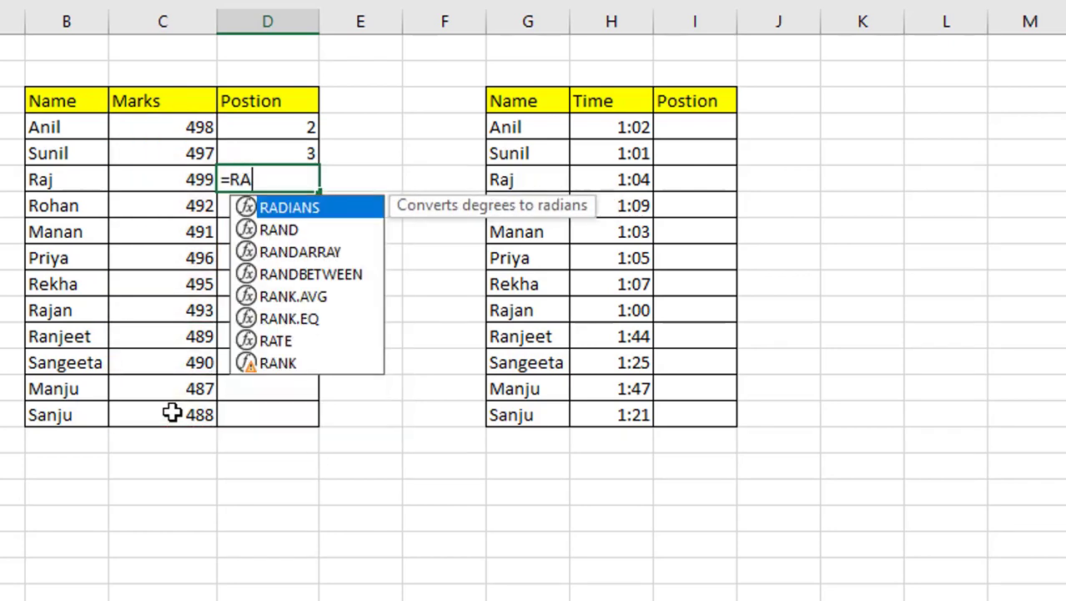
type("NK(")
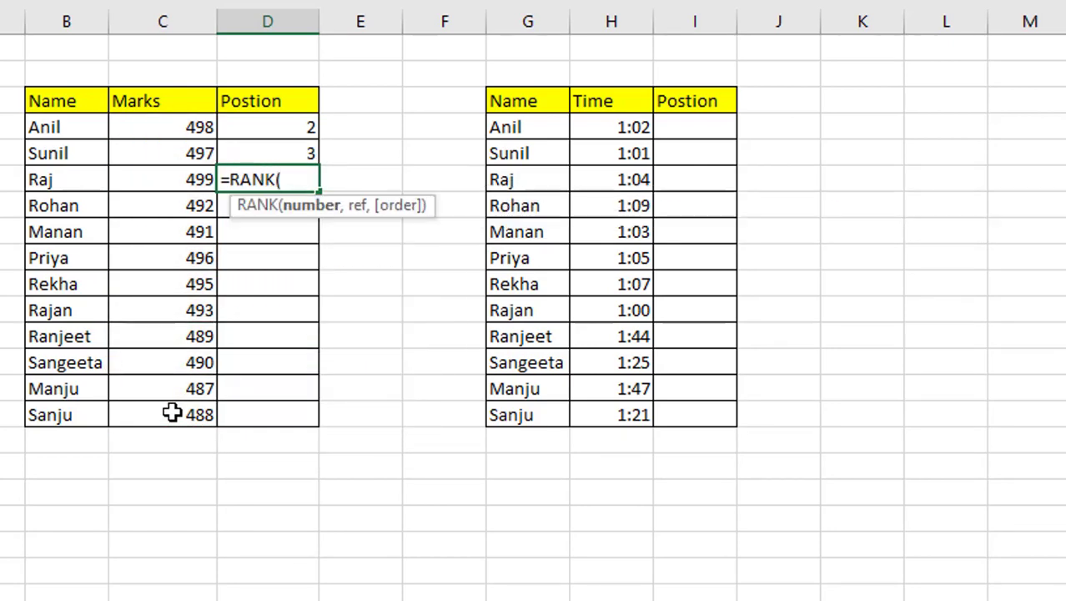
left_click(147, 179)
type(",")
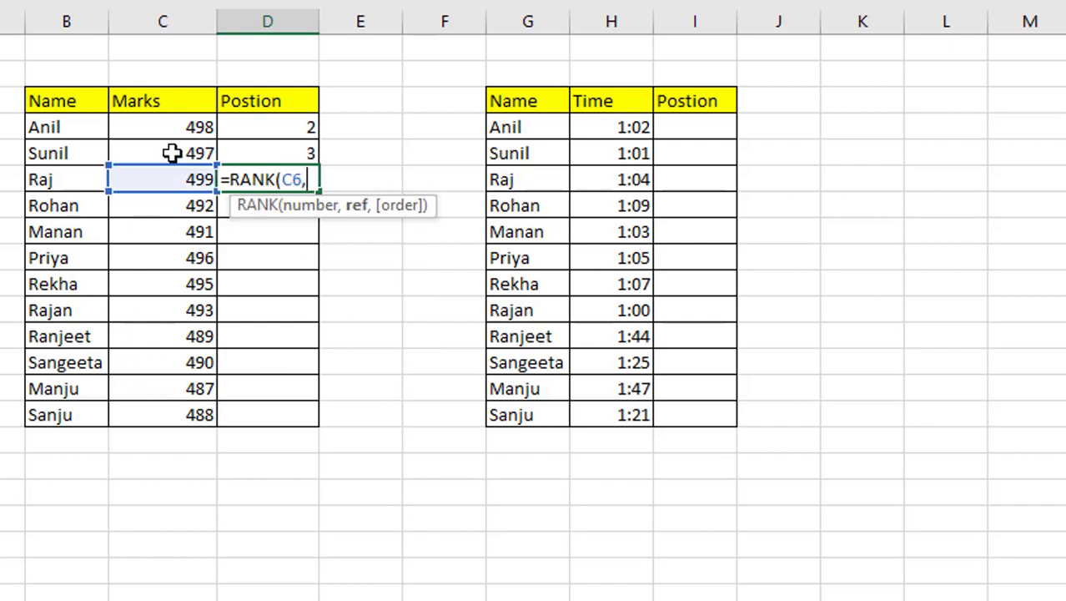
left_click_drag(175, 126, 167, 409)
key("Return")
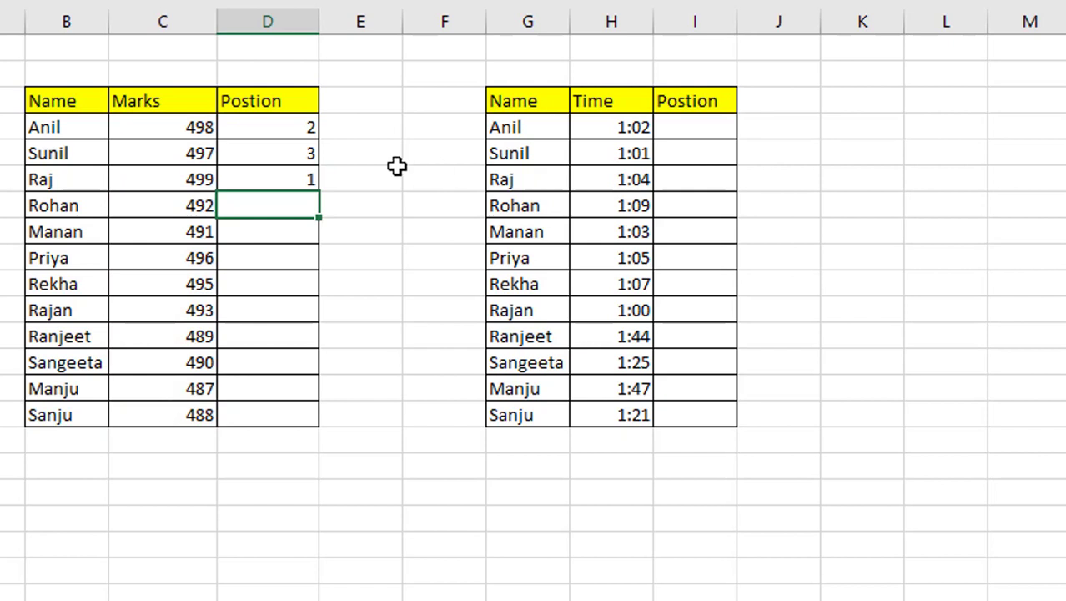
left_click(308, 173)
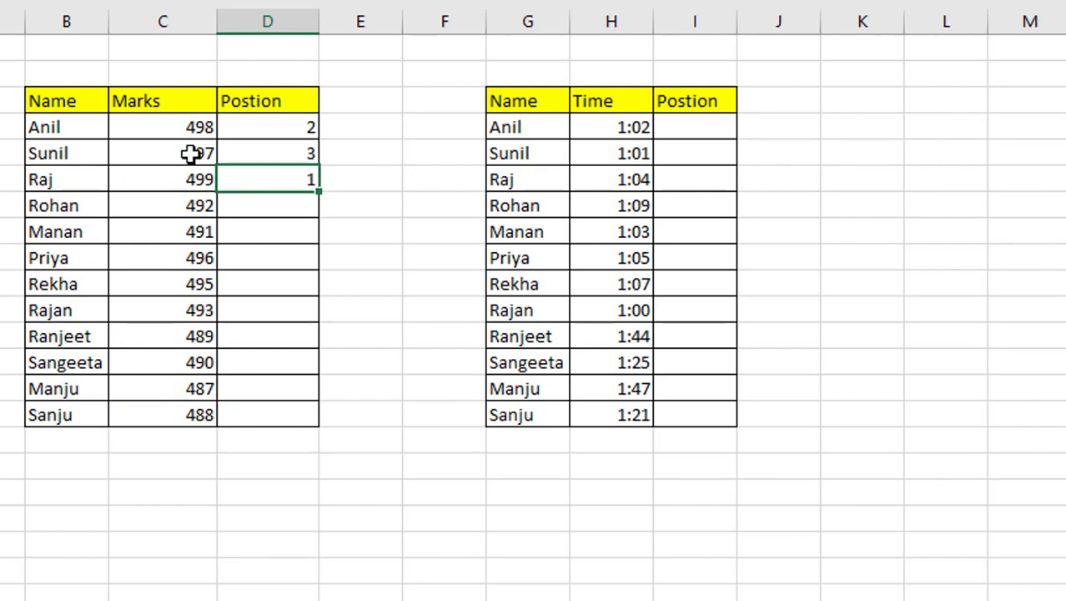
left_click(182, 212)
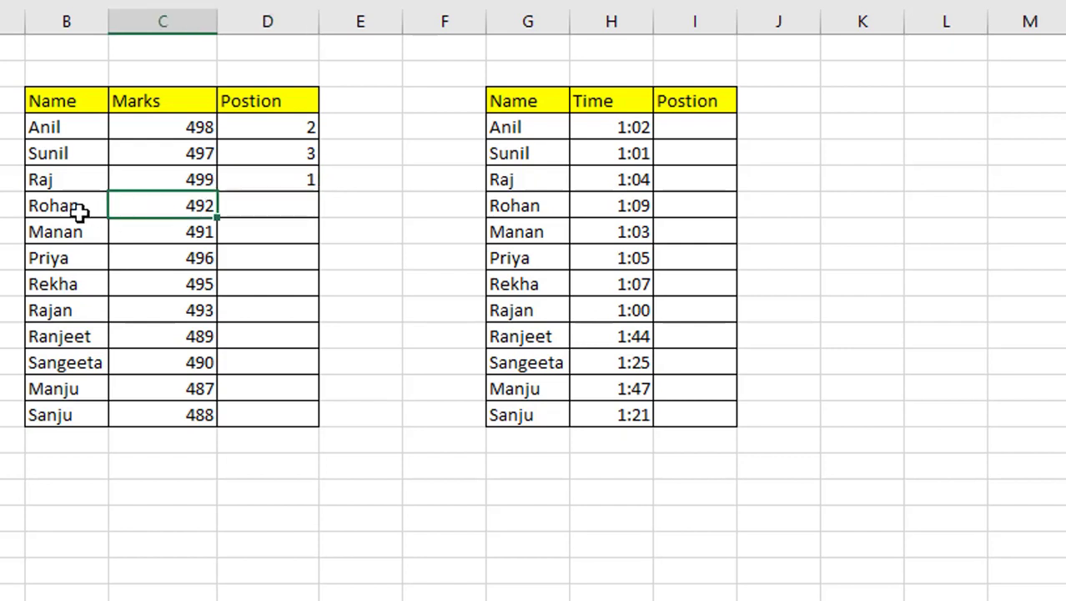
left_click(114, 180)
left_click(74, 183)
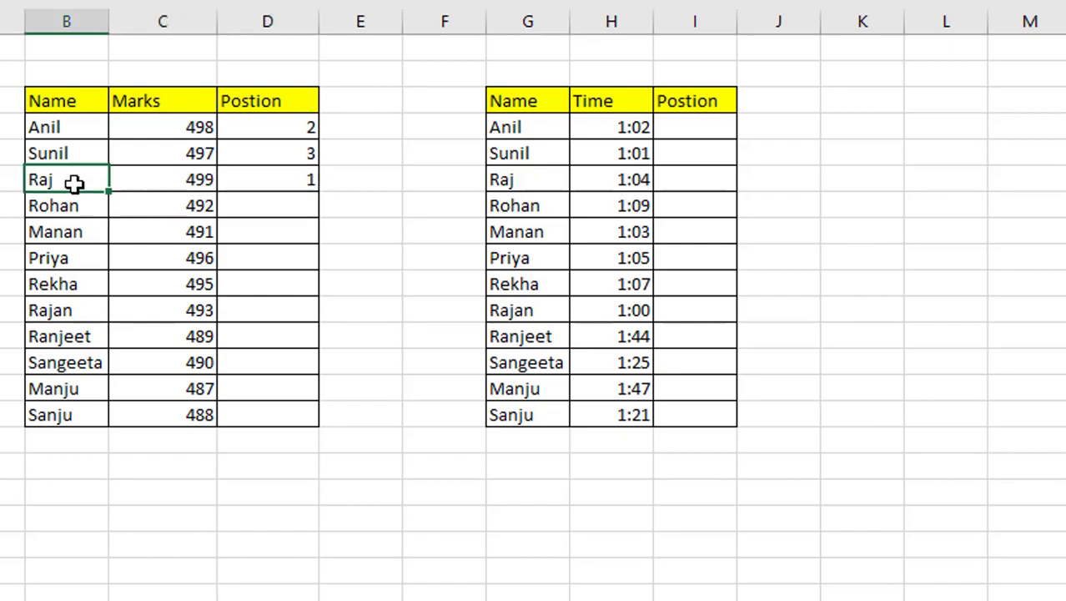
left_click(184, 126)
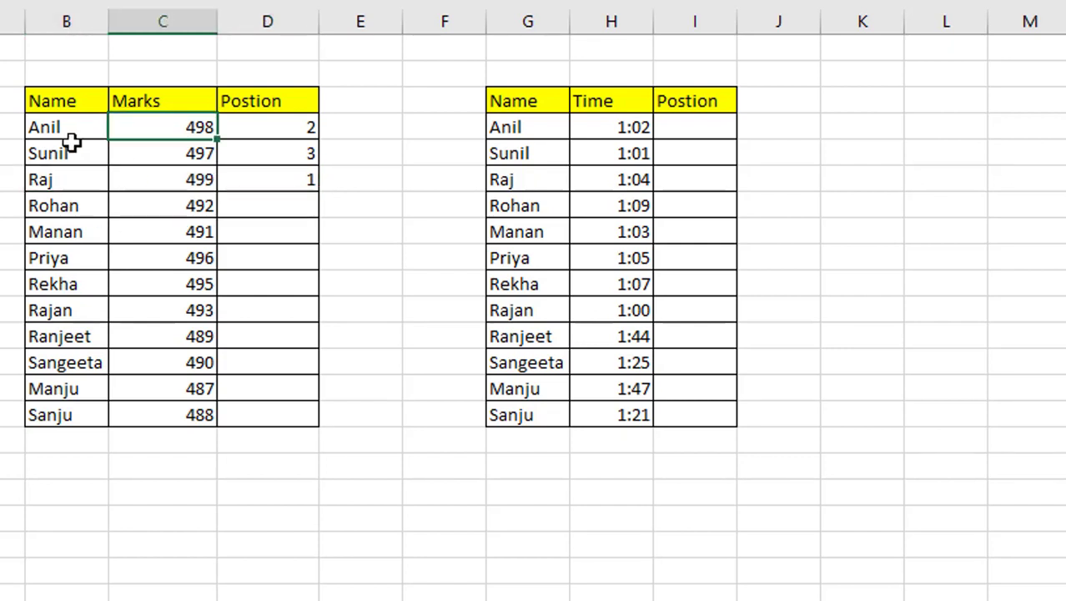
left_click_drag(250, 126, 289, 170)
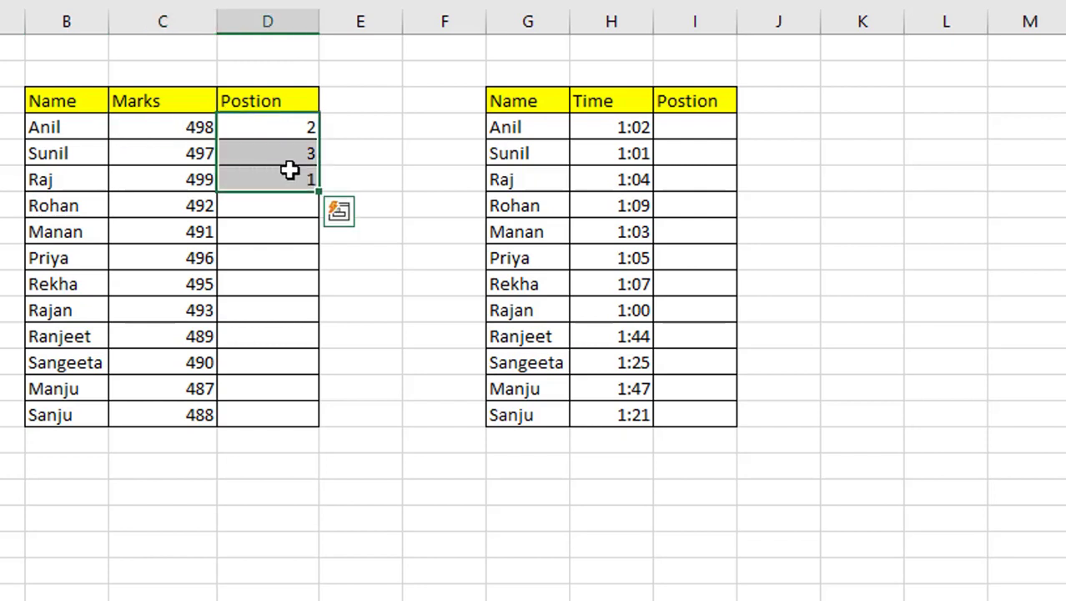
- Enter =RANK(H4,H4:H15,1) in cell I4 to rank the first time in ascending order
left_click(721, 135)
type("=RA")
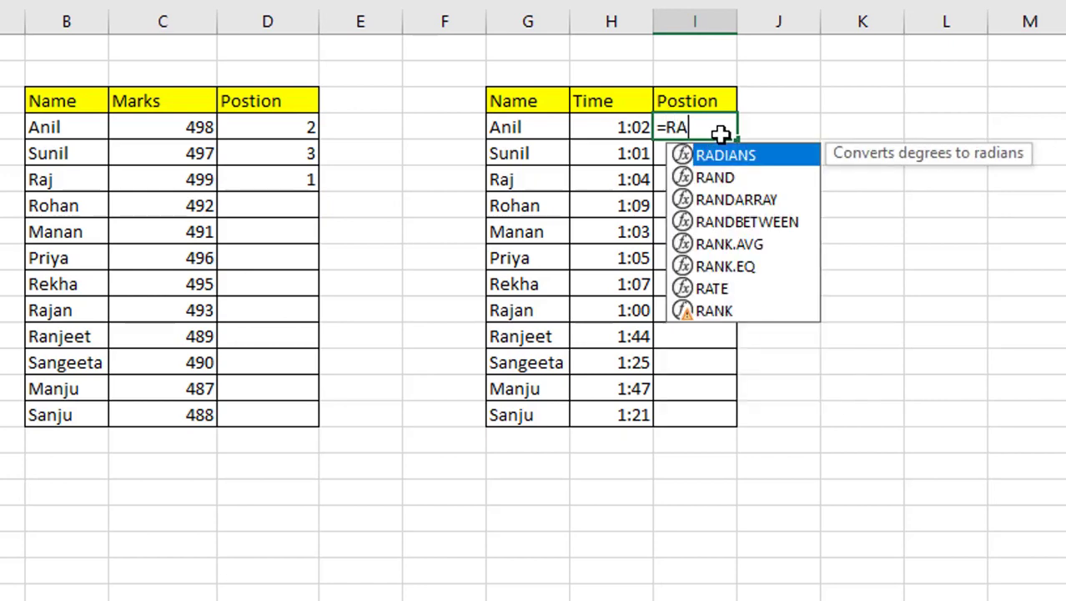
type("NK(")
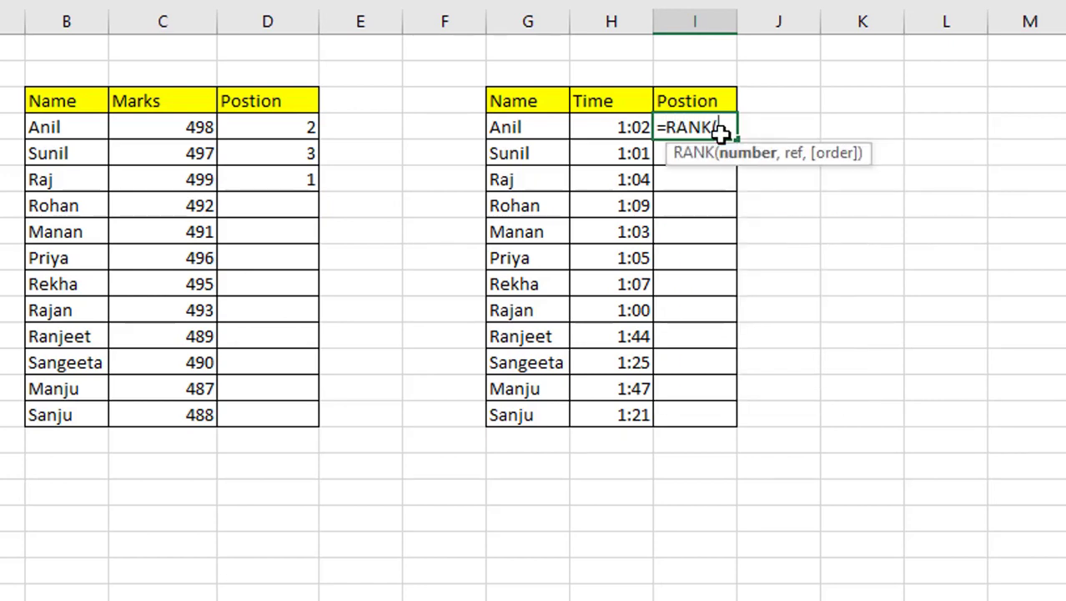
left_click(619, 130)
type(",")
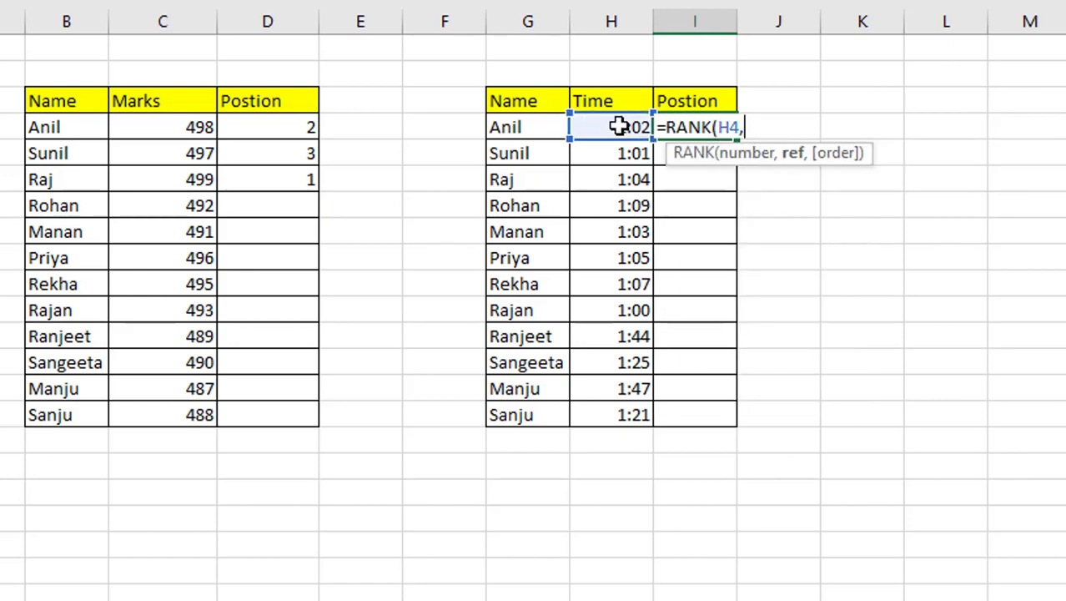
left_click_drag(619, 127, 619, 410)
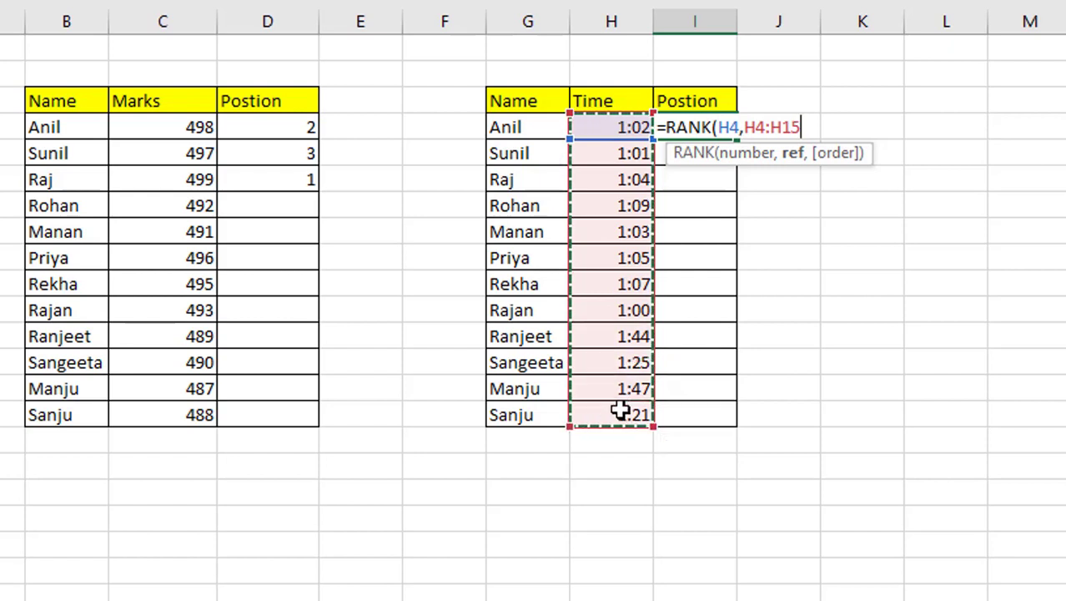
type(",1")
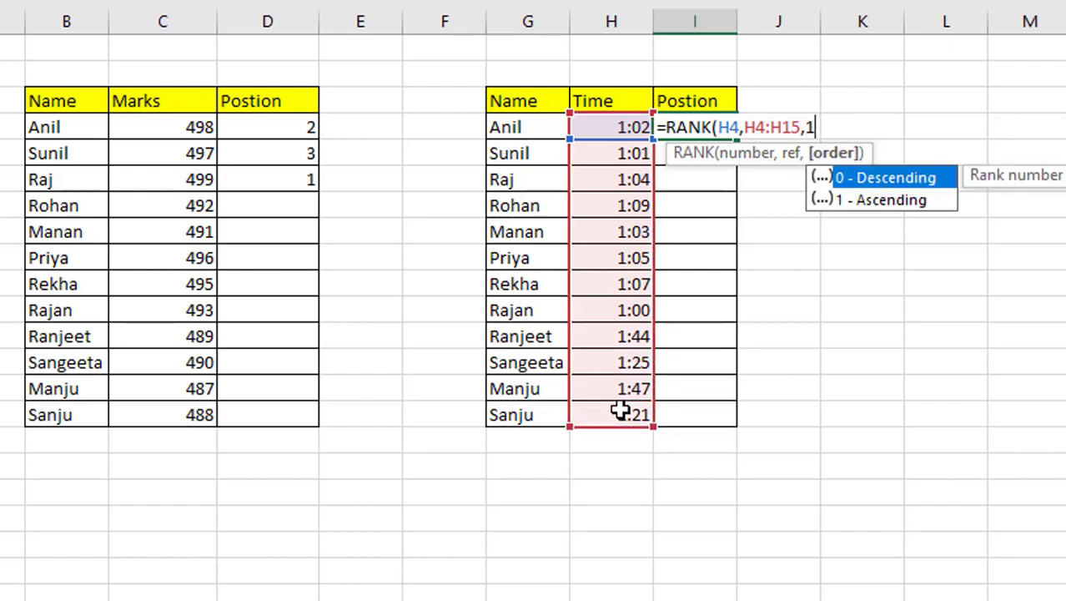
type(")")
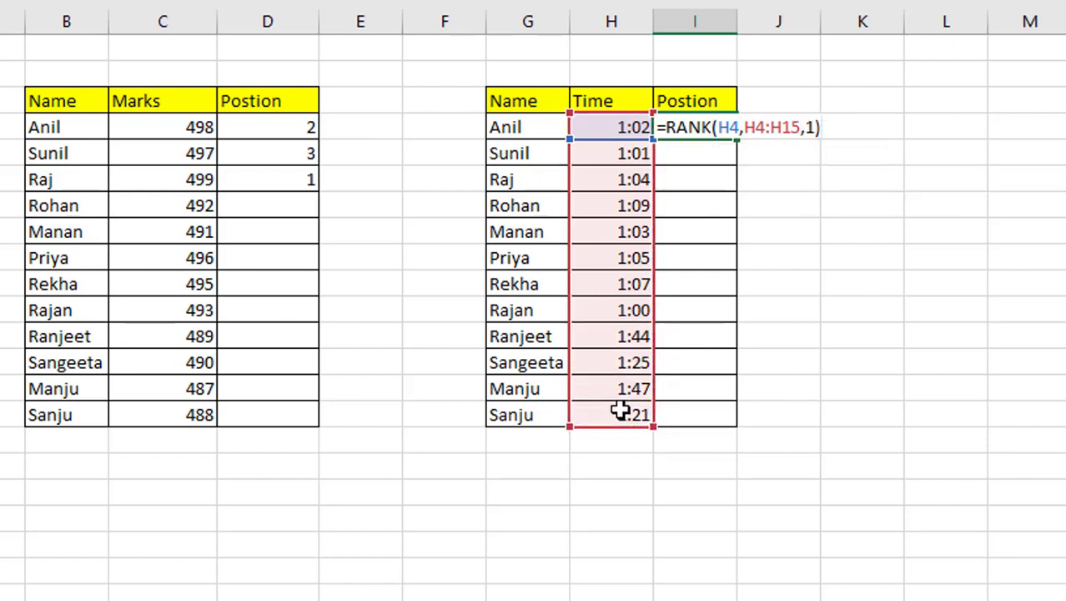
key("Return")
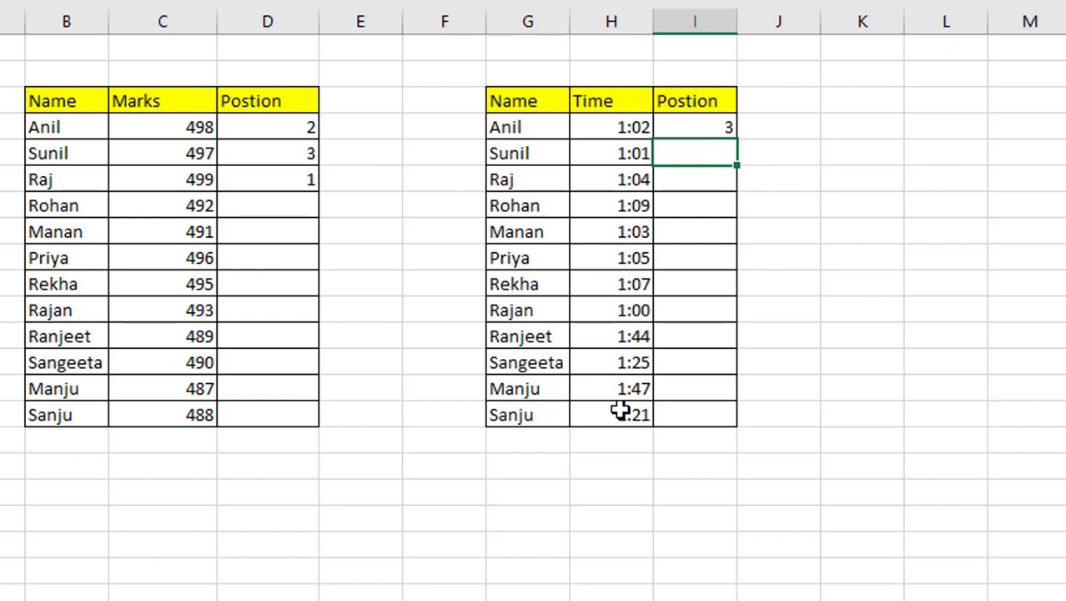
- Enter =RANK(H5,H4:H15,1) in cell I5 to rank the second time in ascending order
type("=RANK(")
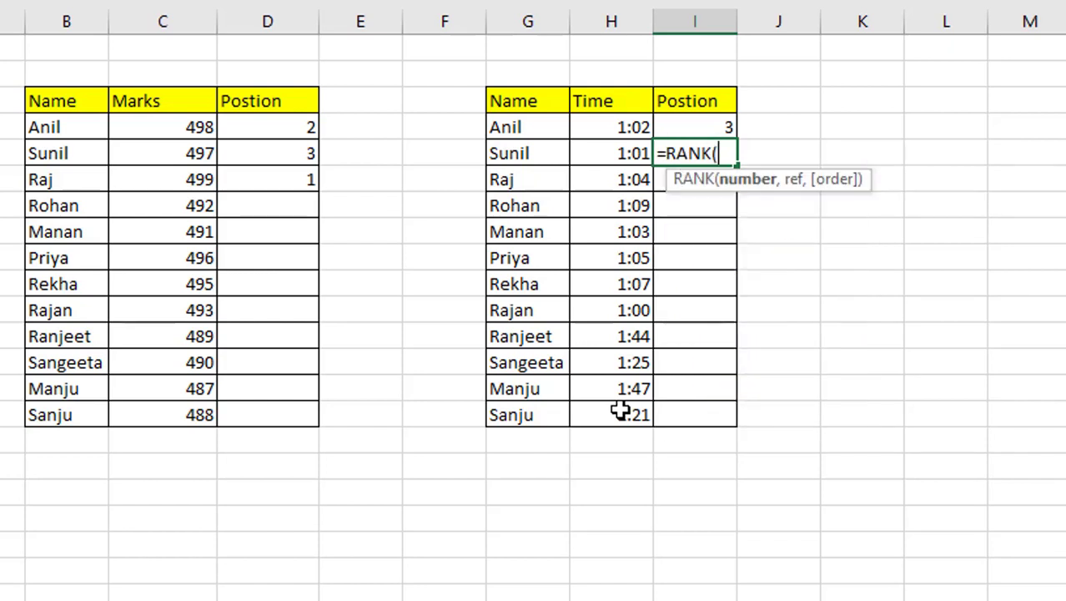
left_click(605, 163)
type(",")
left_click_drag(607, 127, 616, 408)
type(",")
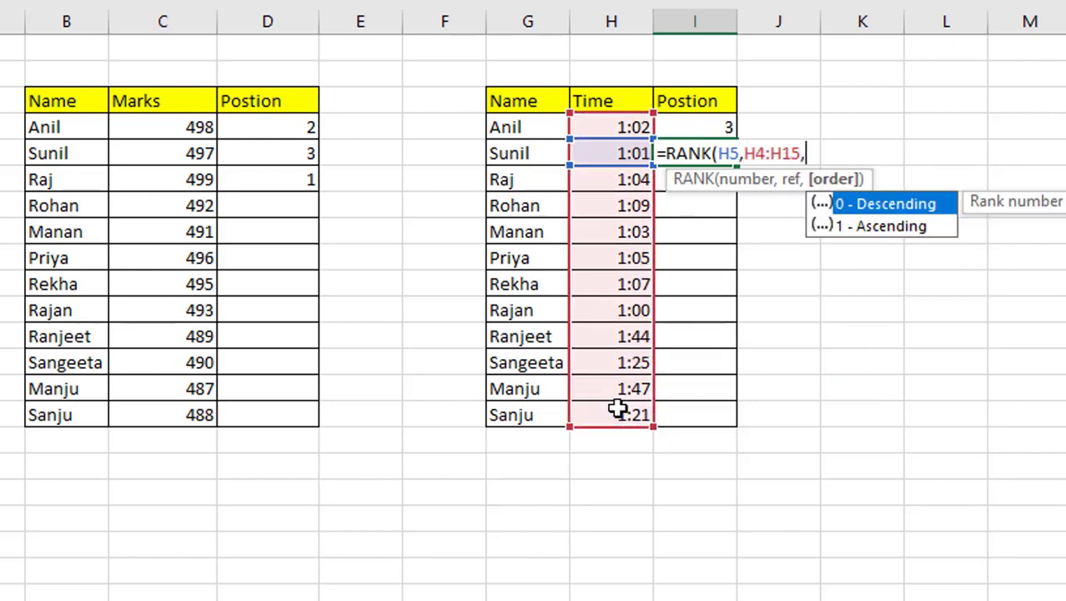
type("1)")
key("Return")
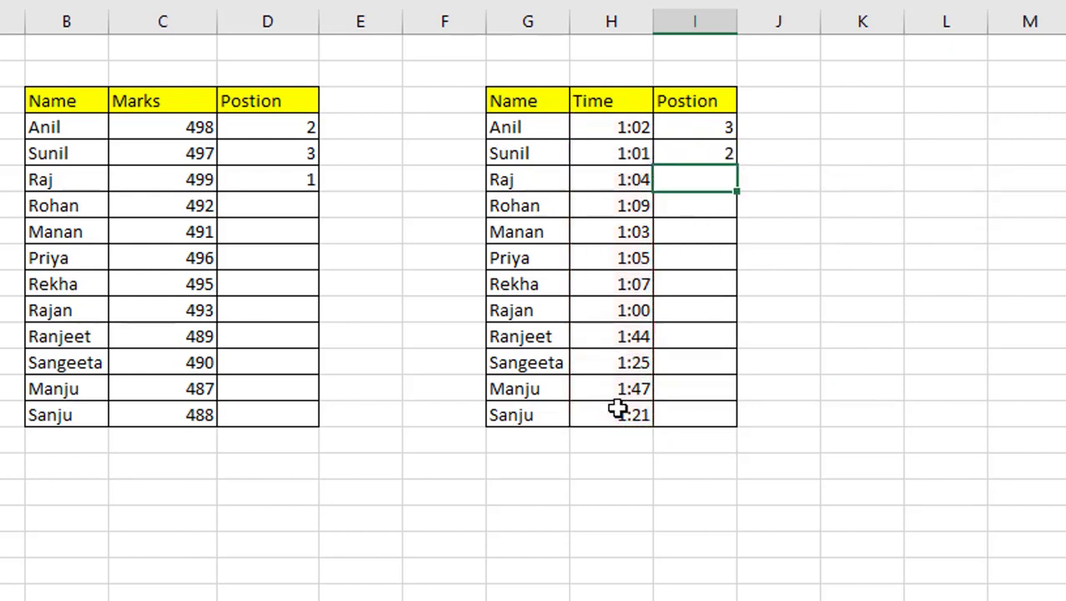
- Enter =RANK(H6,H4:H15,1) in cell I6 to rank the third time in ascending order
type("=RANK")
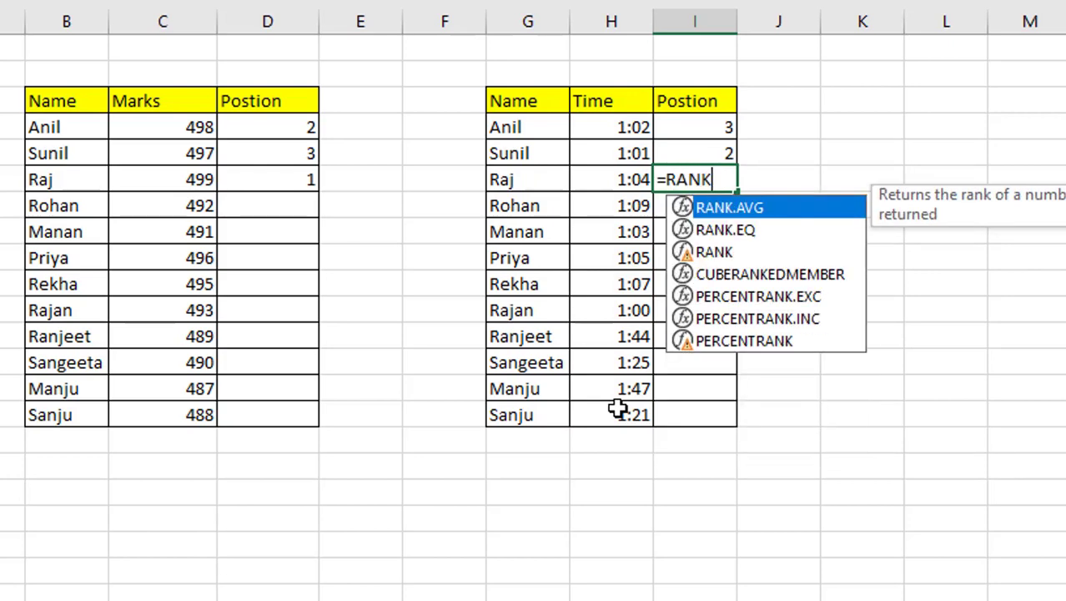
type("(")
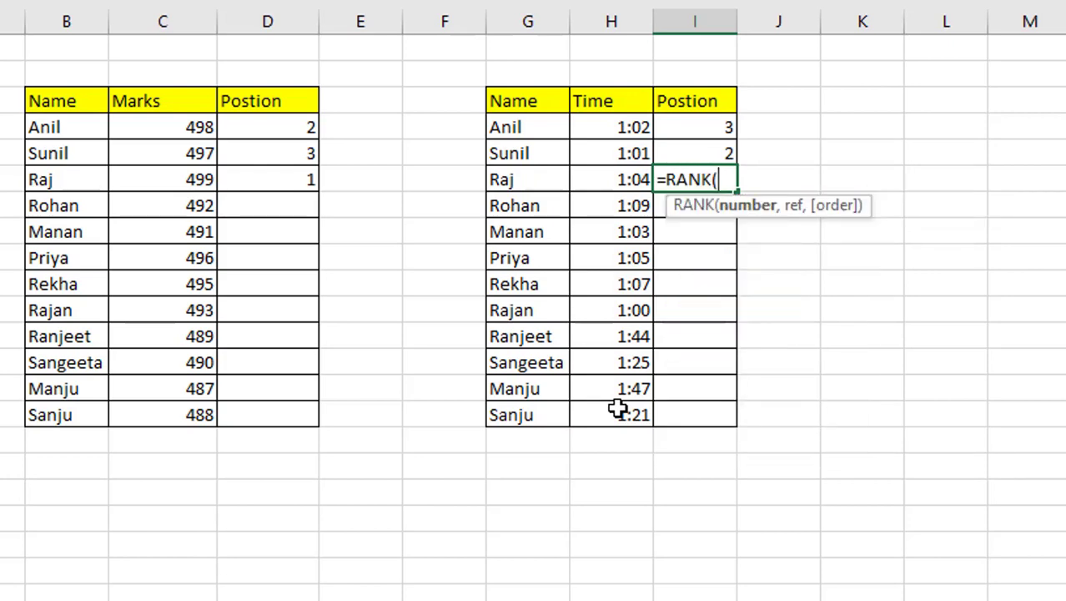
left_click(643, 179)
type(",")
left_click_drag(620, 126, 615, 411)
type(",1")
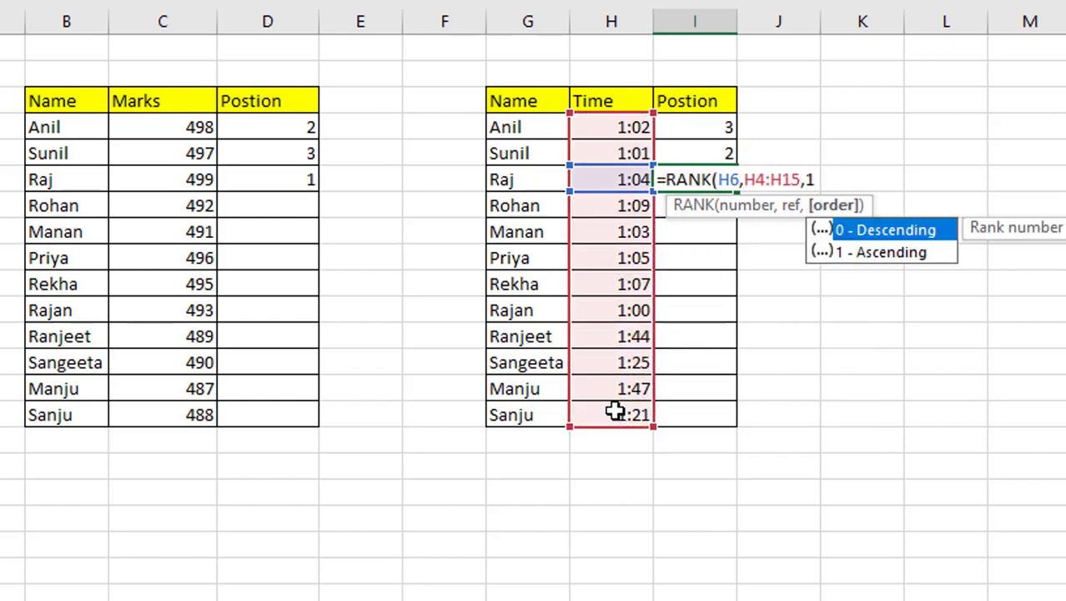
key("Return")
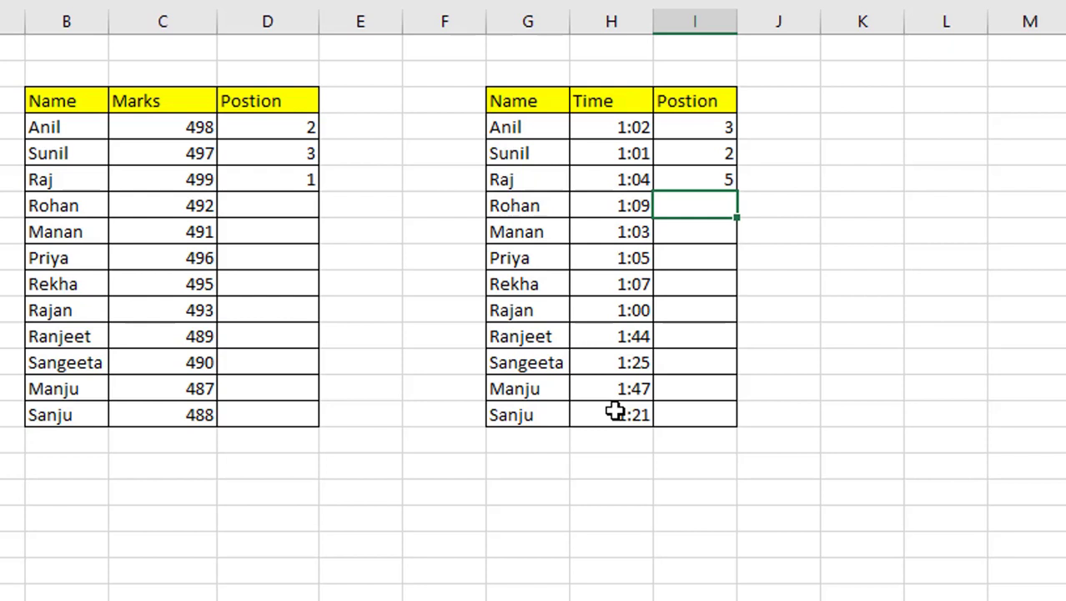
- Try to fill the rank formula from D6 down to D15, and undo the fill
left_click(296, 132)
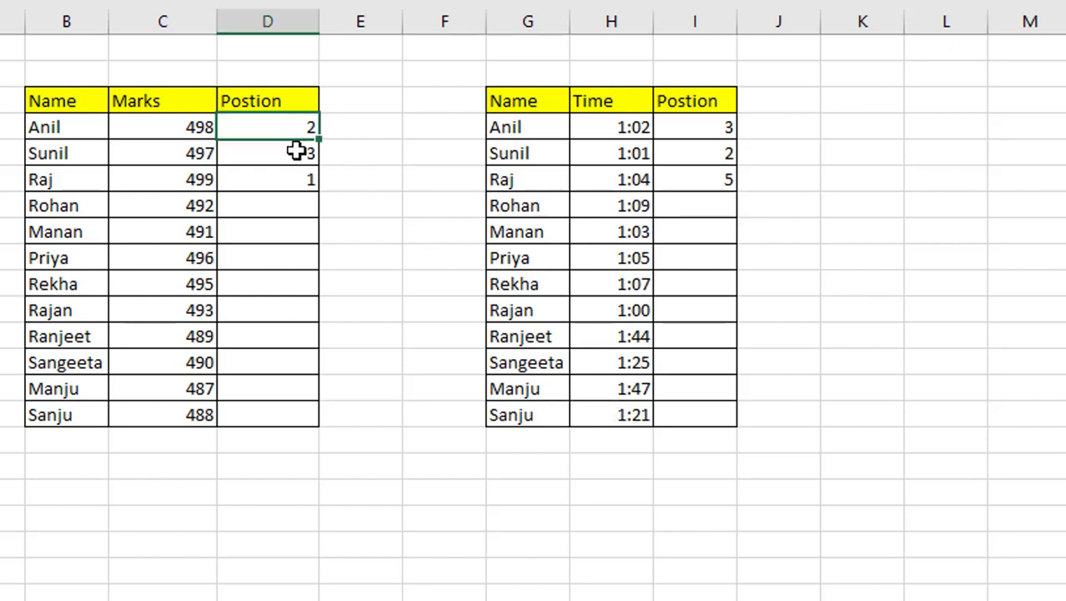
left_click_drag(297, 150, 320, 435)
left_click(300, 175)
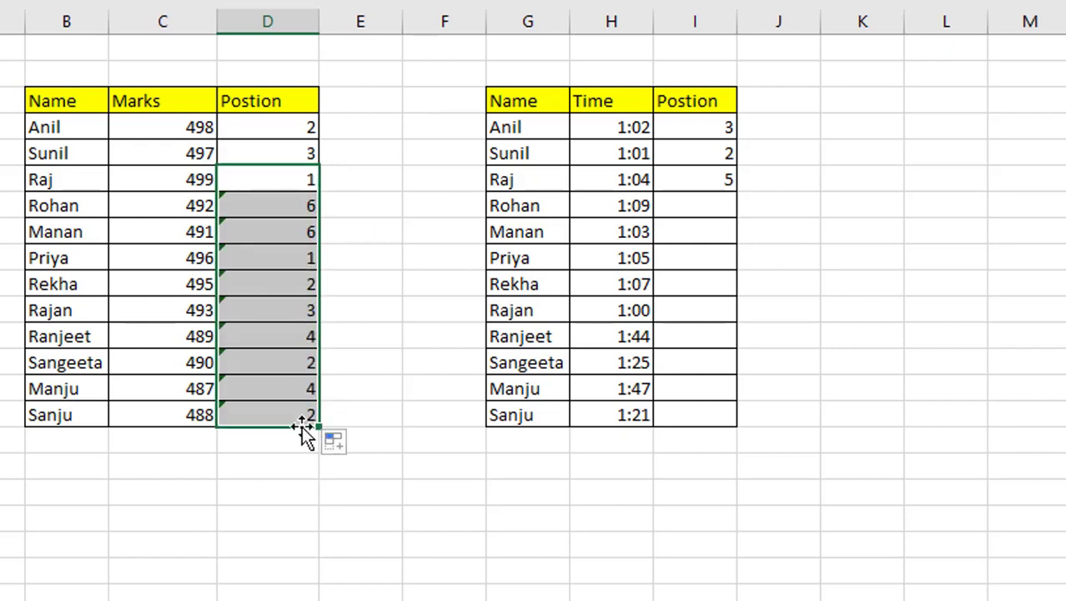
key("ctrl+z")
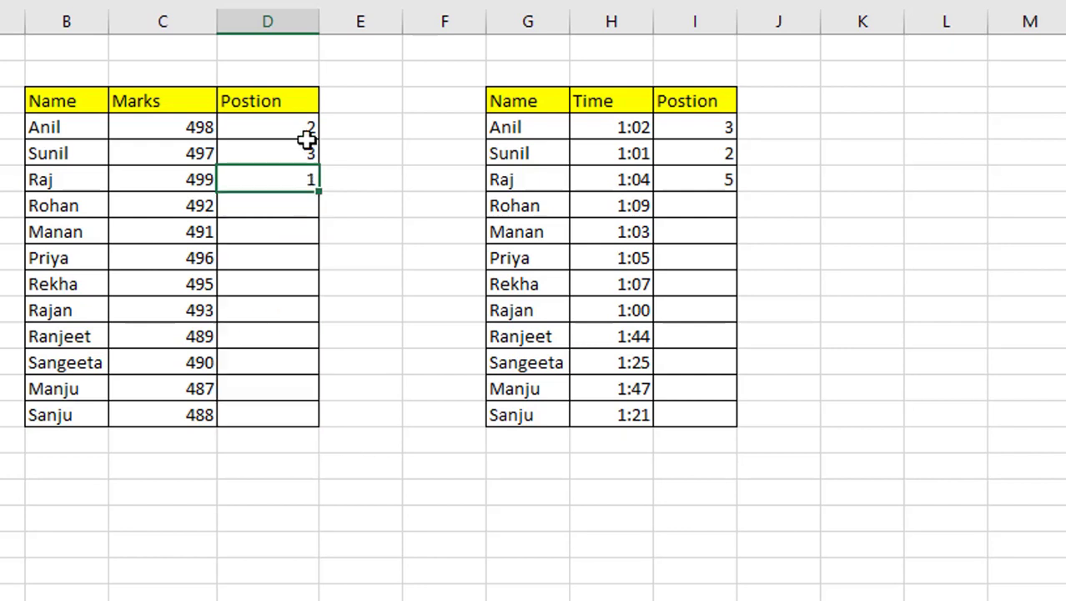
- Clear the rank formulas from D4:D6 in the marks table and I4:I6 in the time table
left_click_drag(307, 131, 309, 182)
key("Delete")
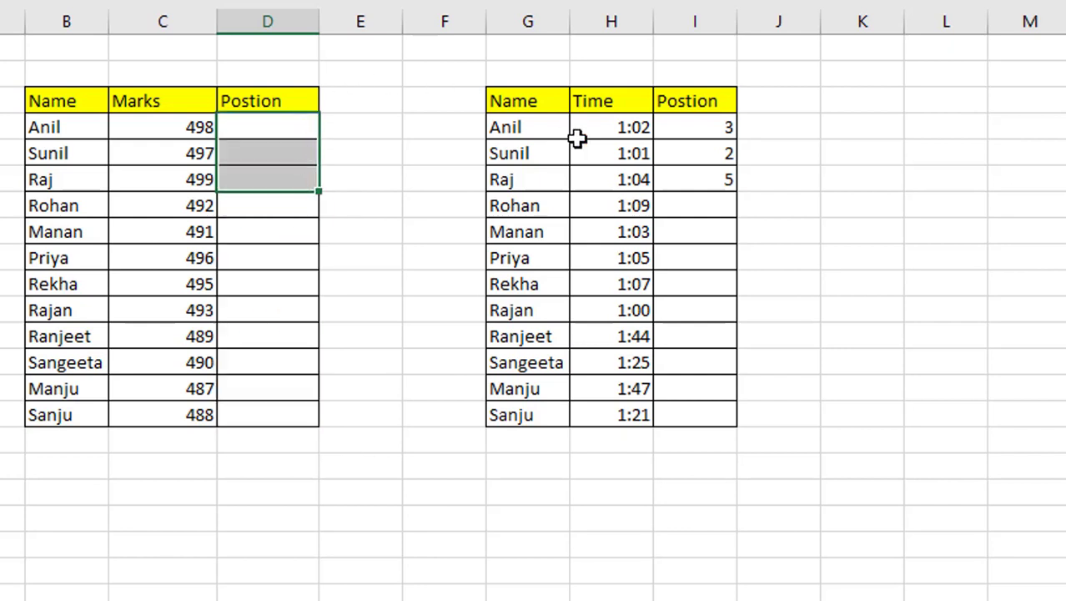
left_click_drag(689, 124, 703, 174)
key("Delete")
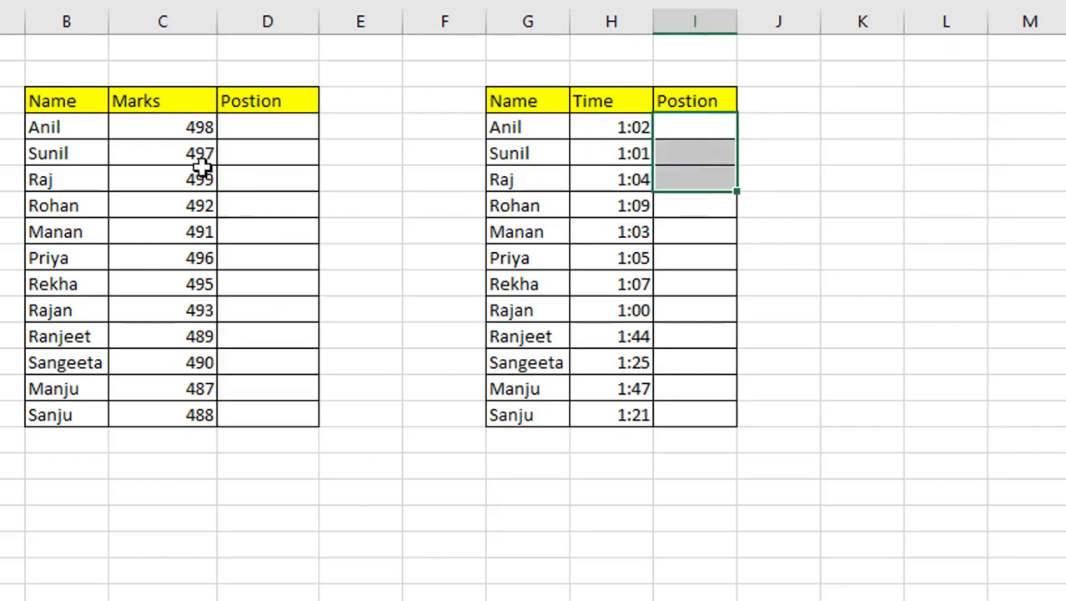
- Define the workbook-level name Marks for the marks range C4:C15
left_click(153, 147)
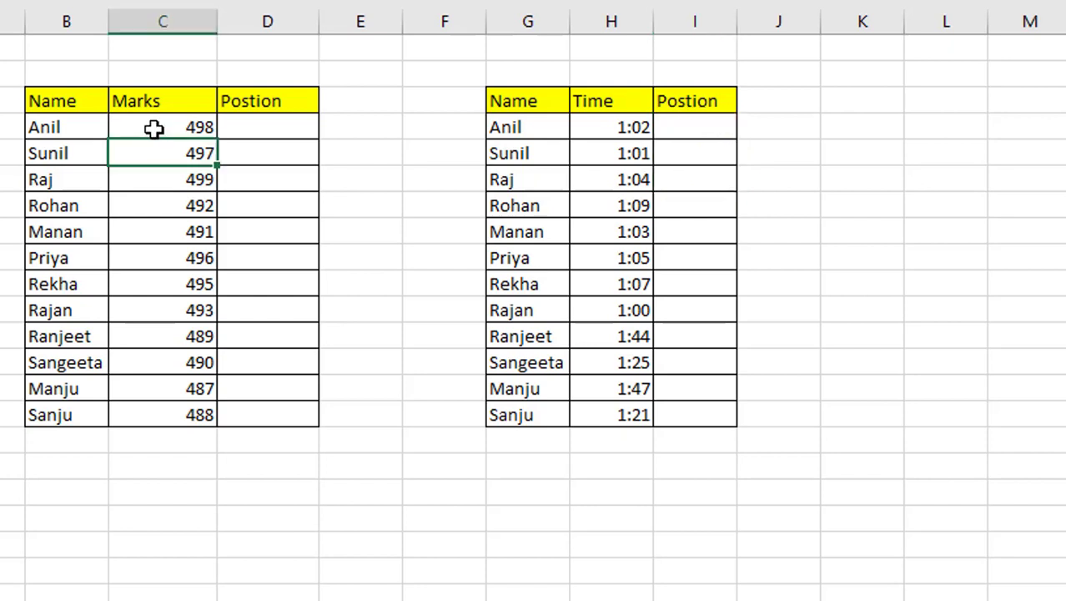
left_click_drag(153, 129, 148, 413)
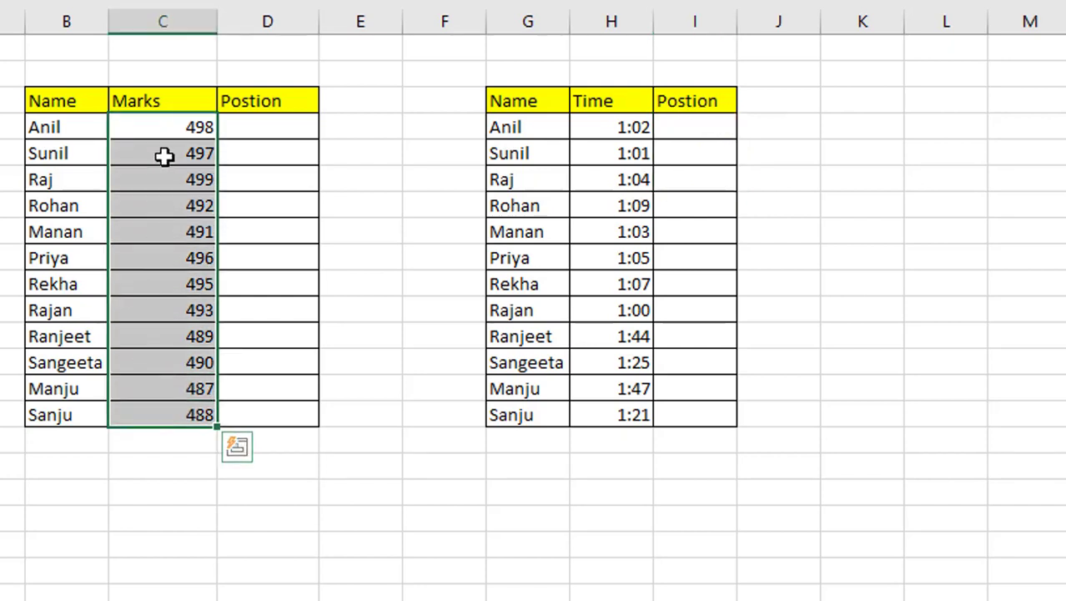
left_click_drag(165, 131, 157, 409)
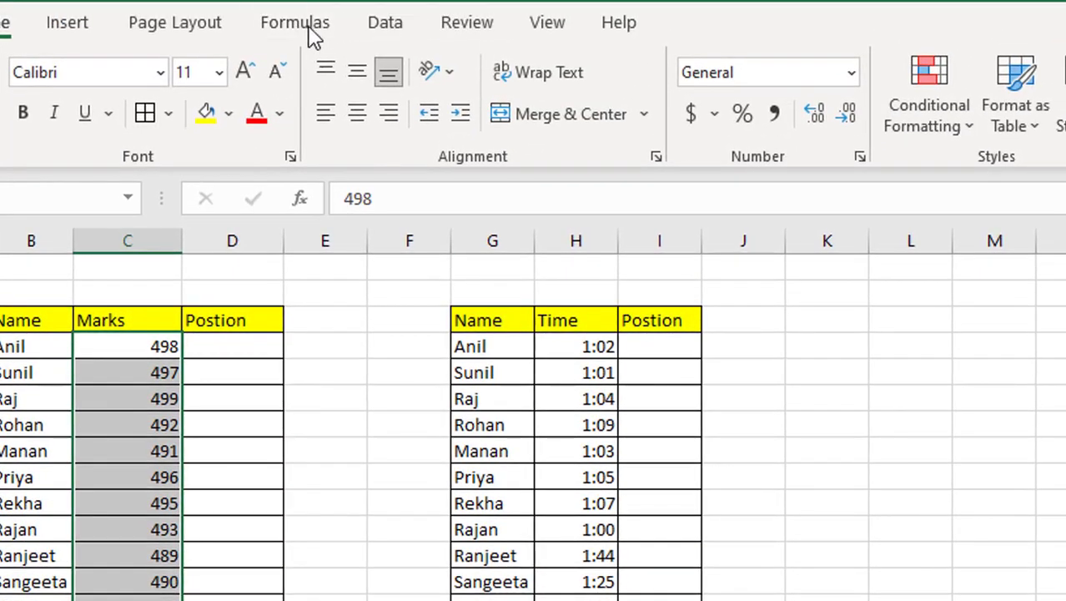
left_click(311, 17)
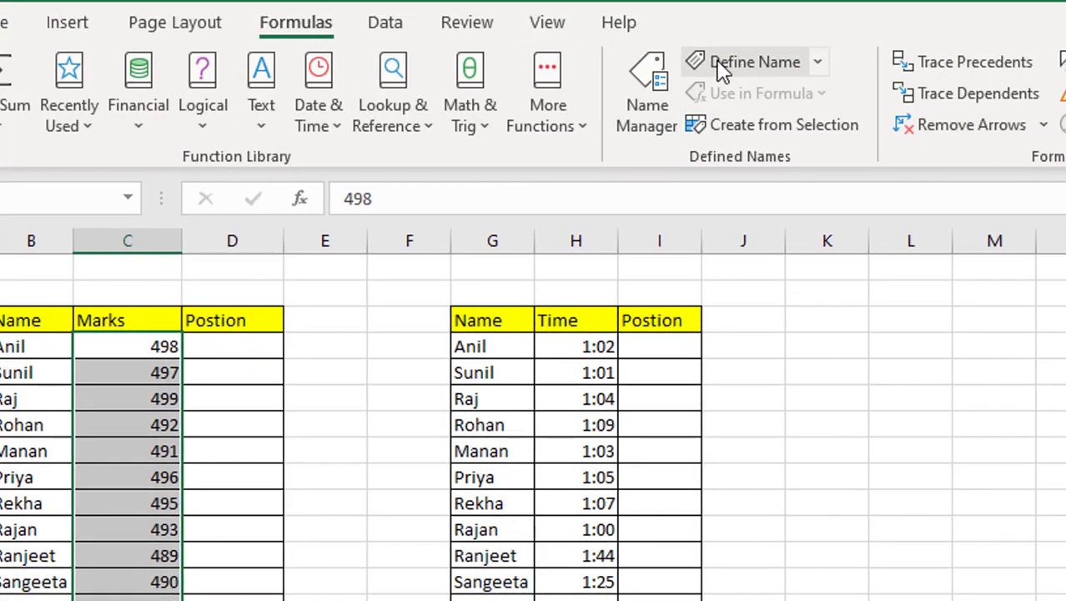
left_click(723, 70)
left_click(754, 362)
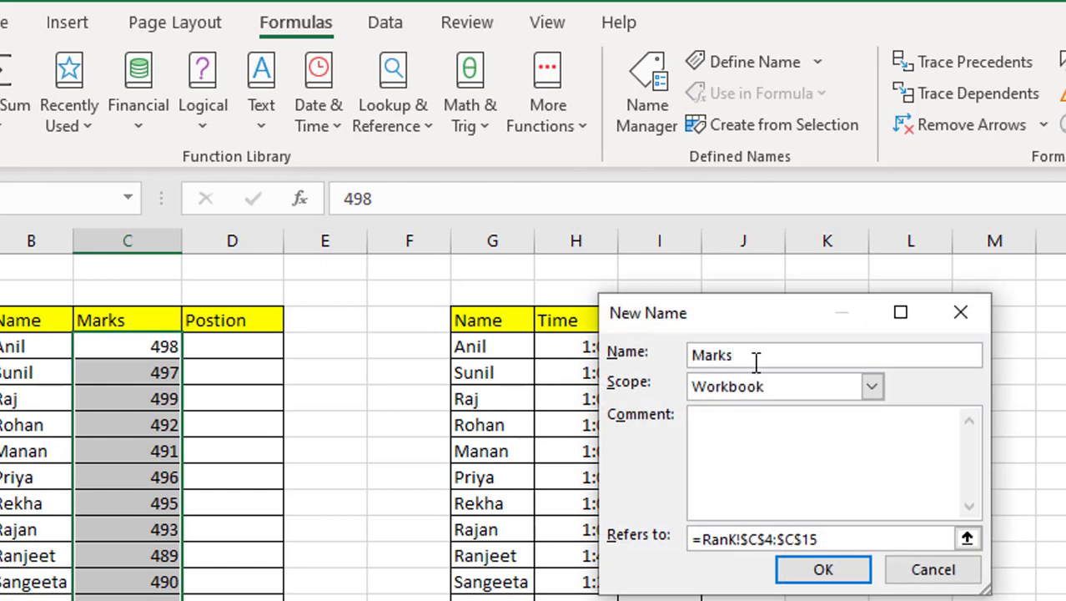
left_click_drag(755, 362, 687, 361)
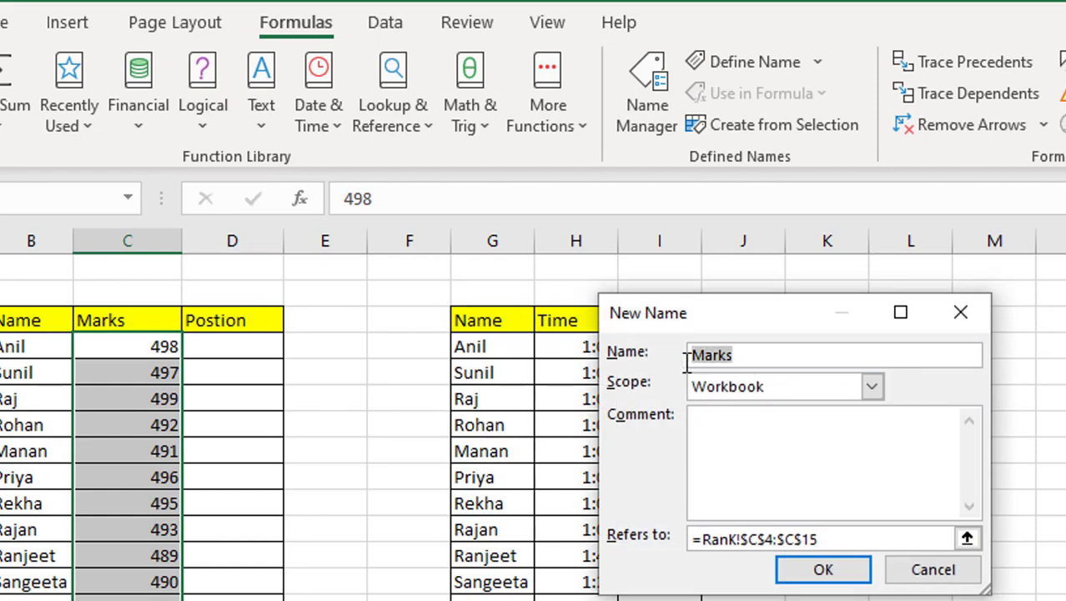
left_click(851, 575)
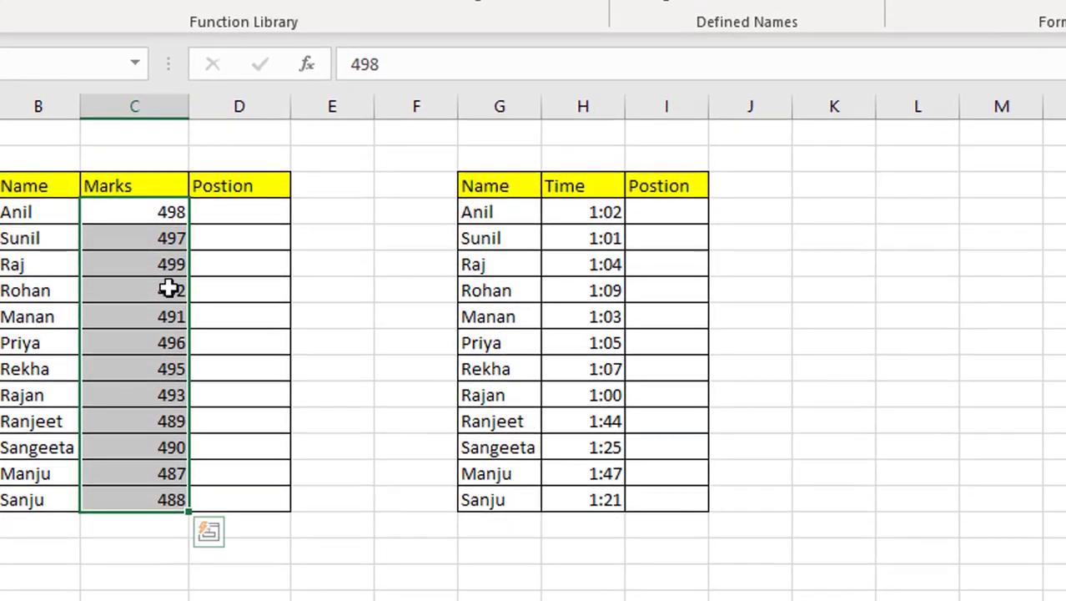
- Define the workbook-level name Time for the time range H4:H15
left_click(232, 339)
left_click_drag(570, 210, 575, 395)
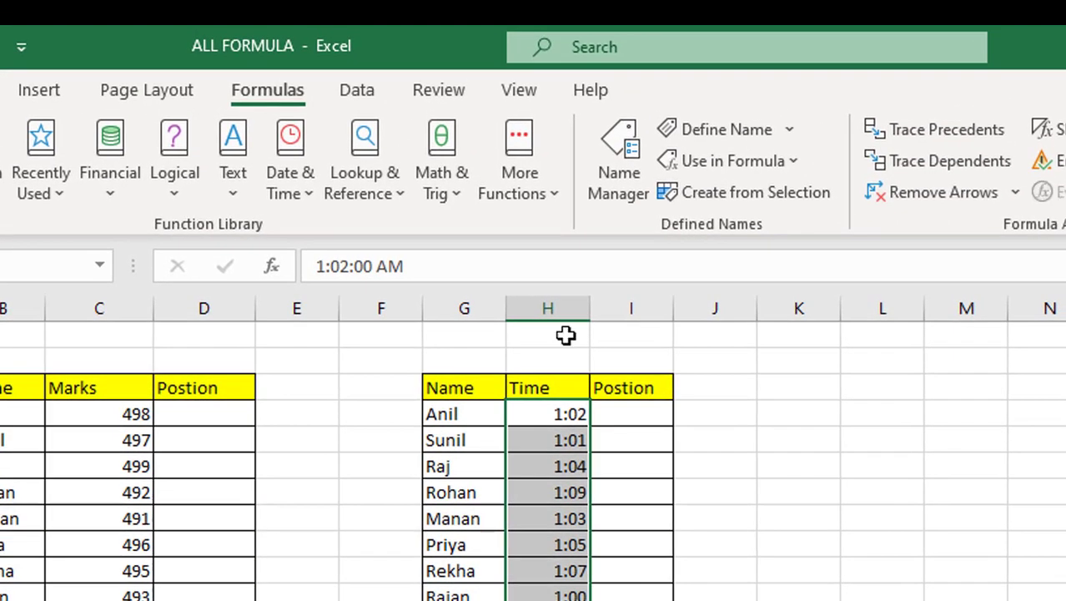
left_click(684, 128)
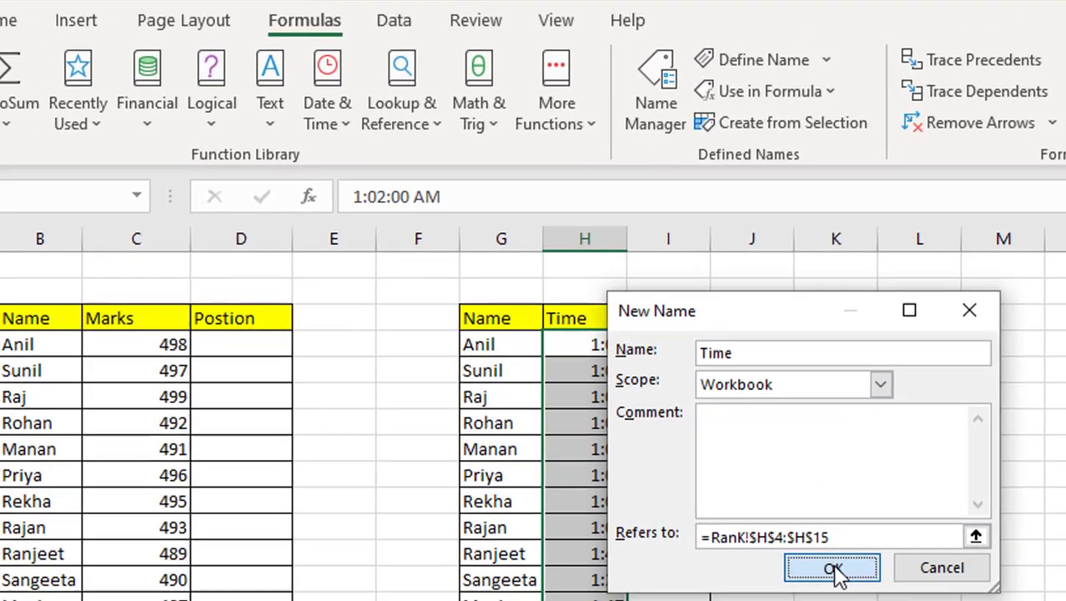
left_click(769, 574)
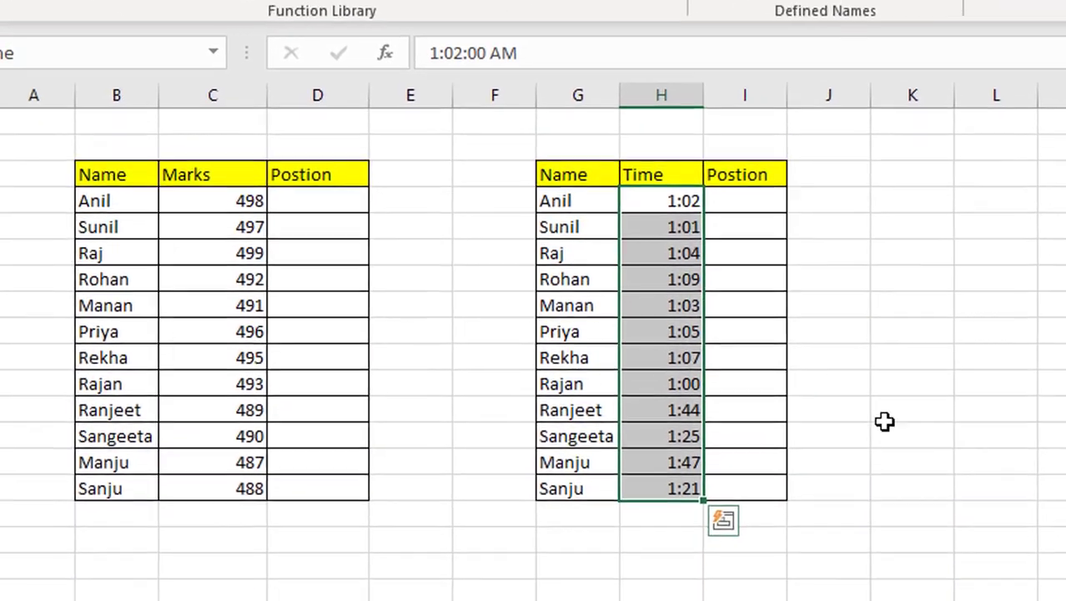
- Enter =RANK(C4,Marks) in cell D4 and fill the formula down to D15
left_click(176, 408)
type("=")
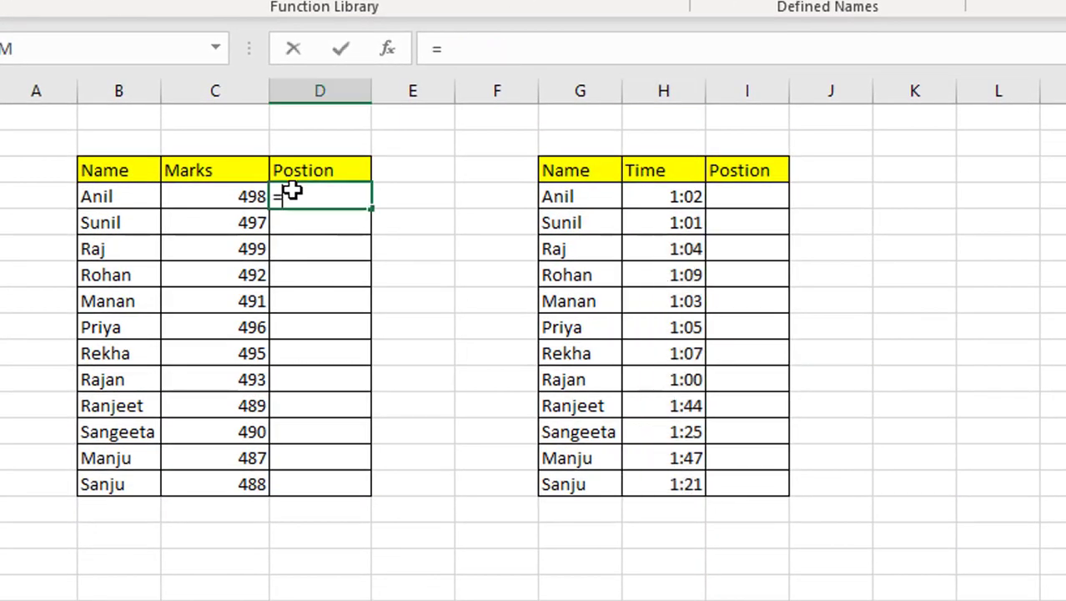
type("RANK(")
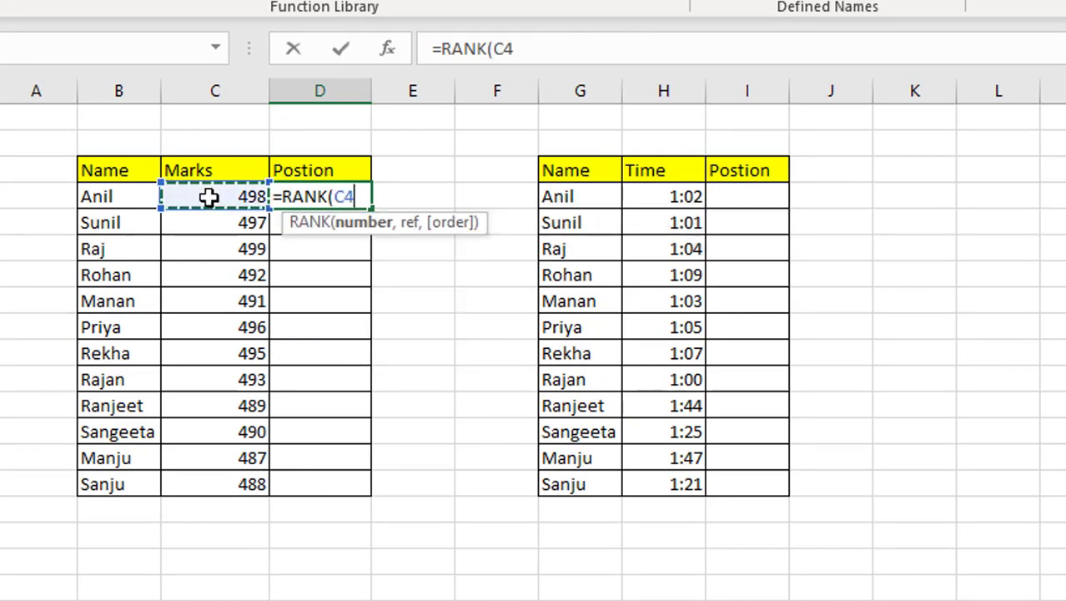
type(",")
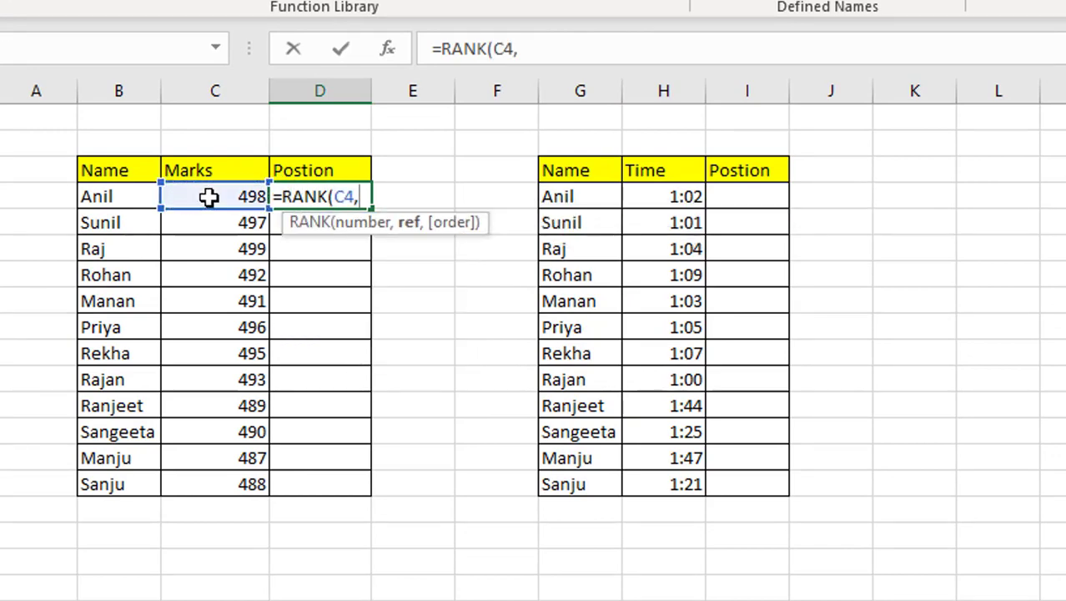
type("MA")
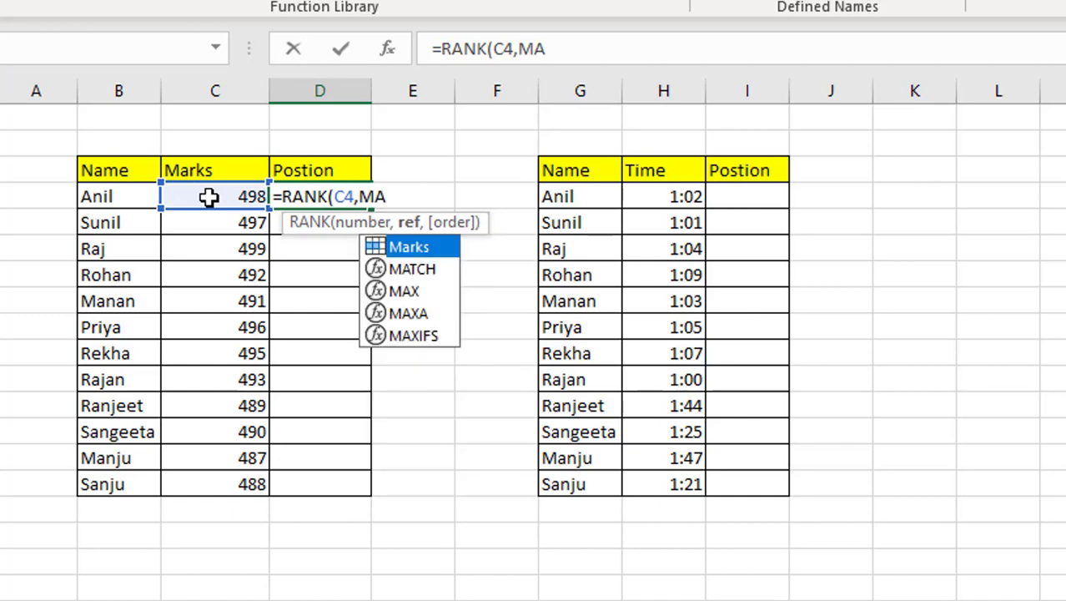
key("Tab")
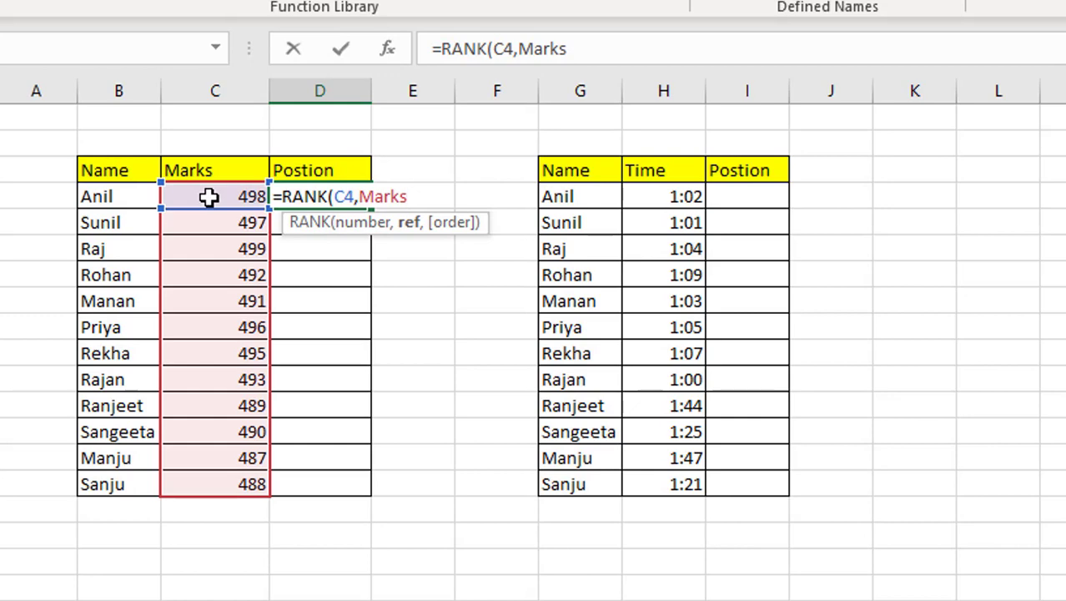
type(")")
key("Return")
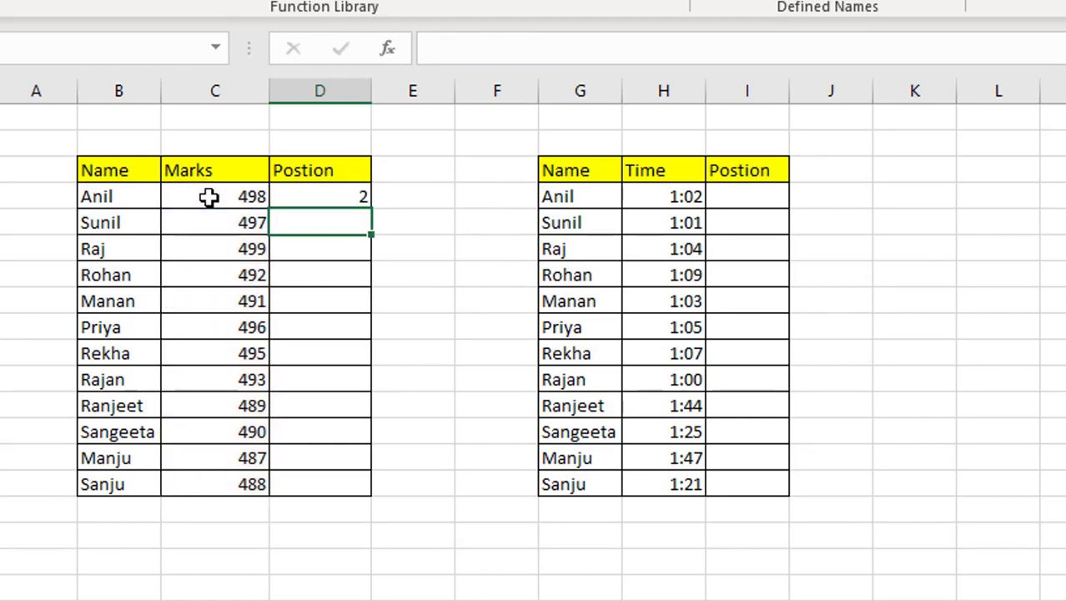
left_click(322, 194)
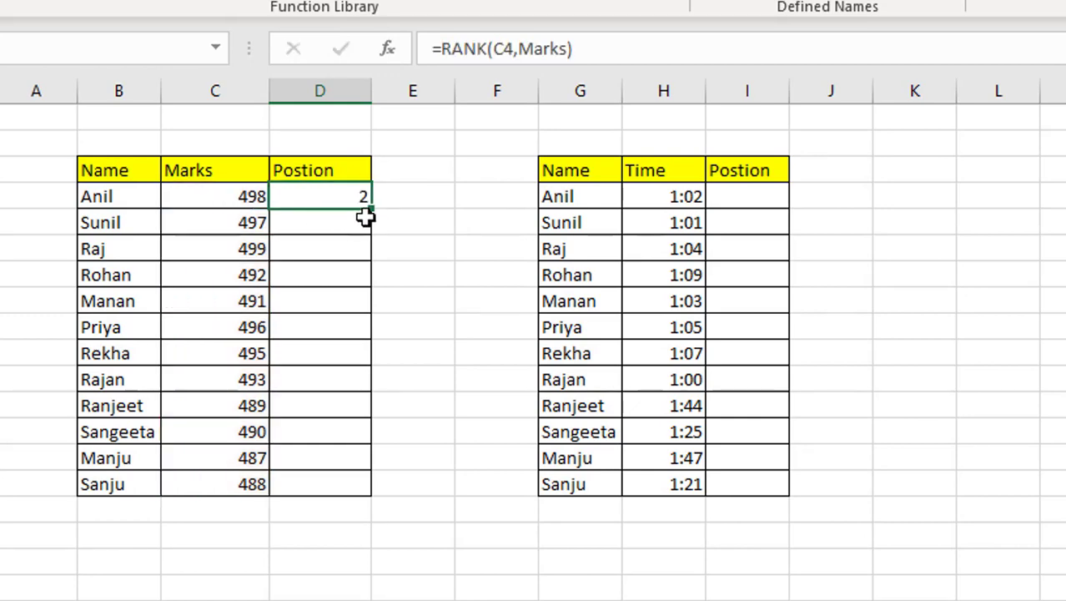
left_click_drag(370, 212, 368, 503)
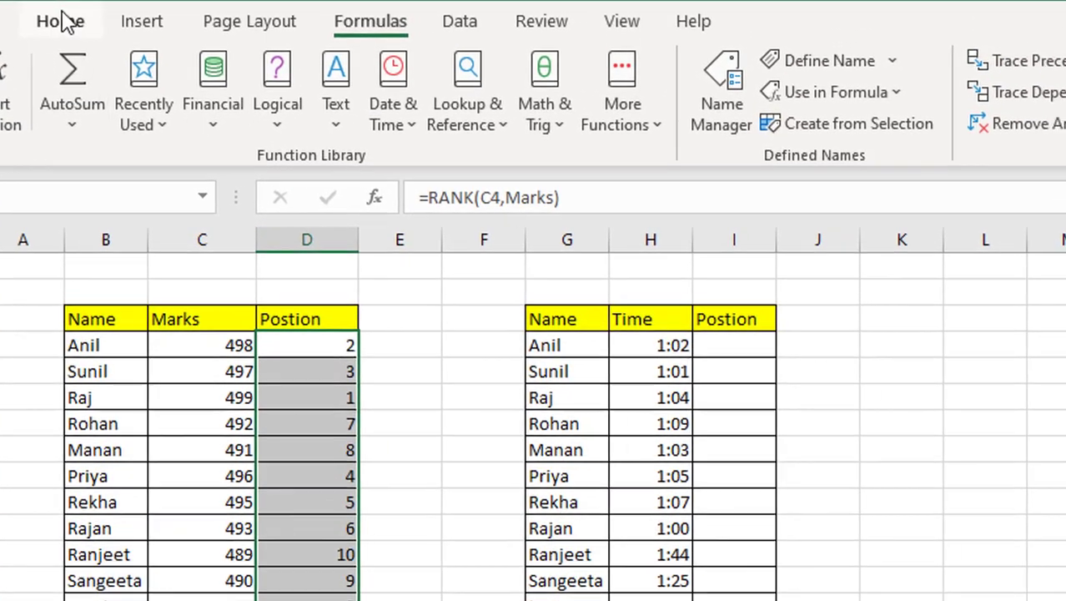
- Sort the marks table by position from smallest to largest, expanding the selection to the adjacent columns
left_click(64, 18)
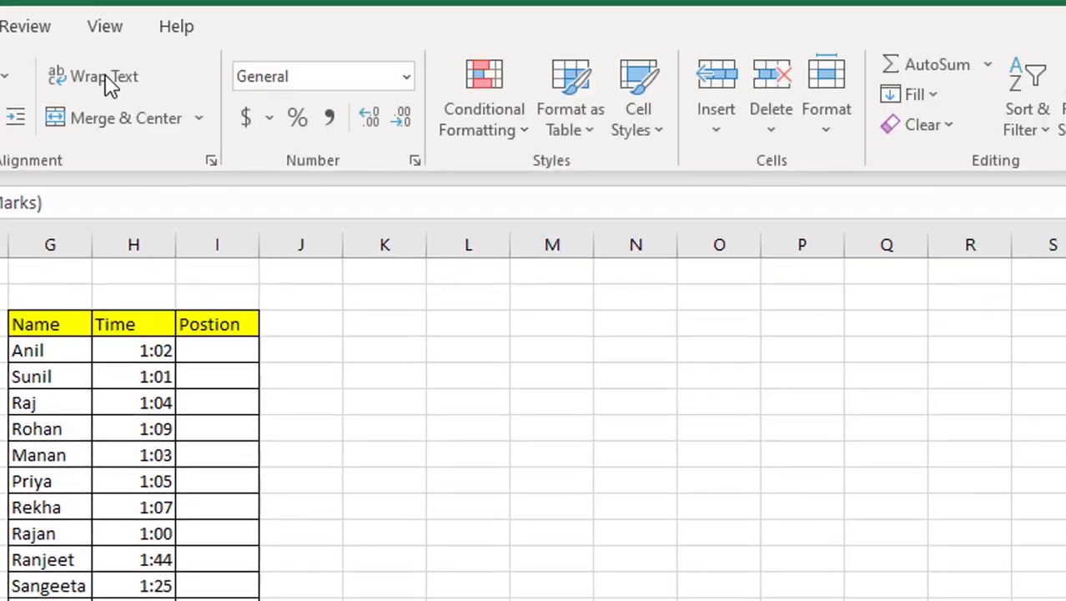
left_click(847, 135)
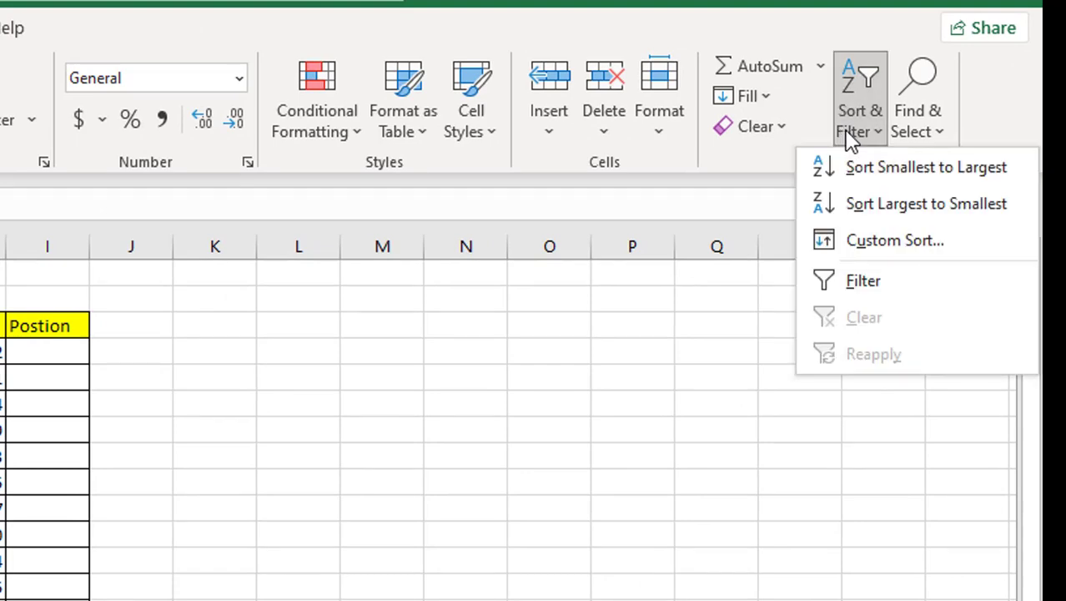
left_click(872, 167)
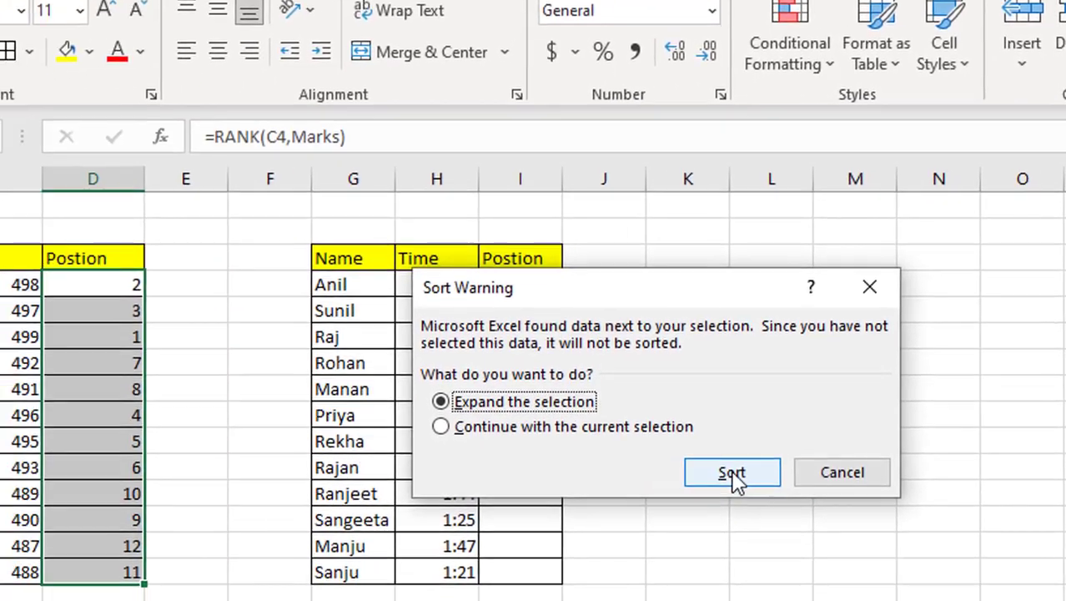
left_click(263, 541)
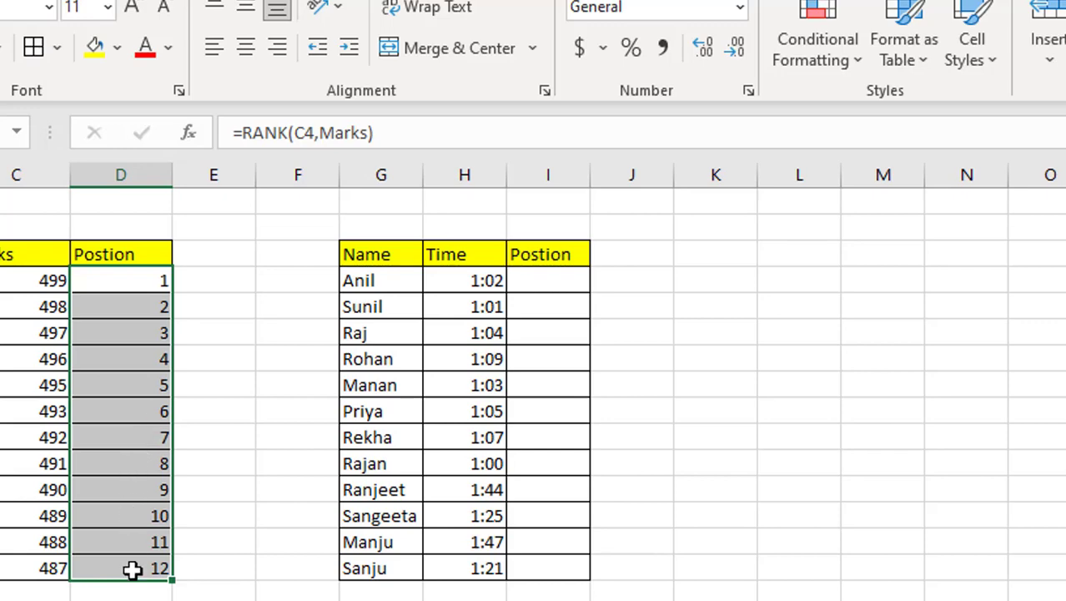
- Enter =RANK(H4,Time,1) in cell I4 and fill the formula down to I15
left_click(532, 278)
type("=")
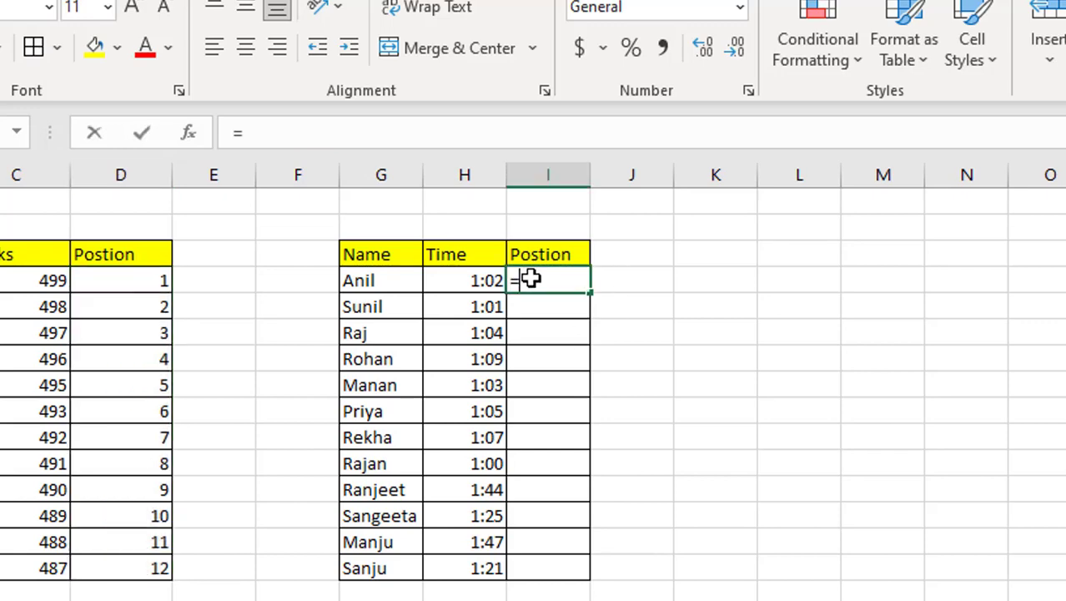
type("RANK(")
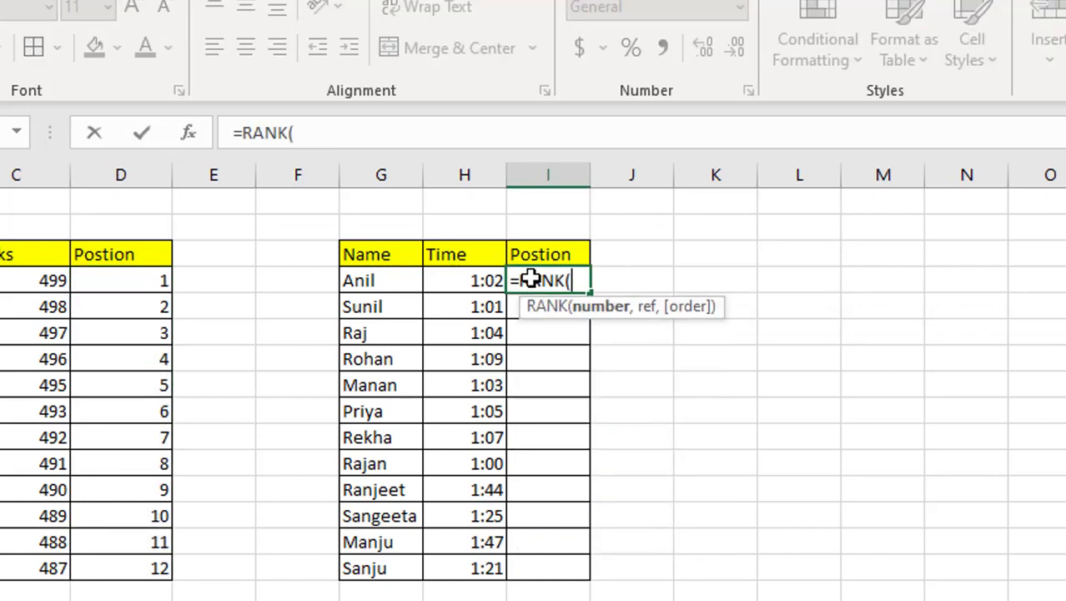
left_click(457, 284)
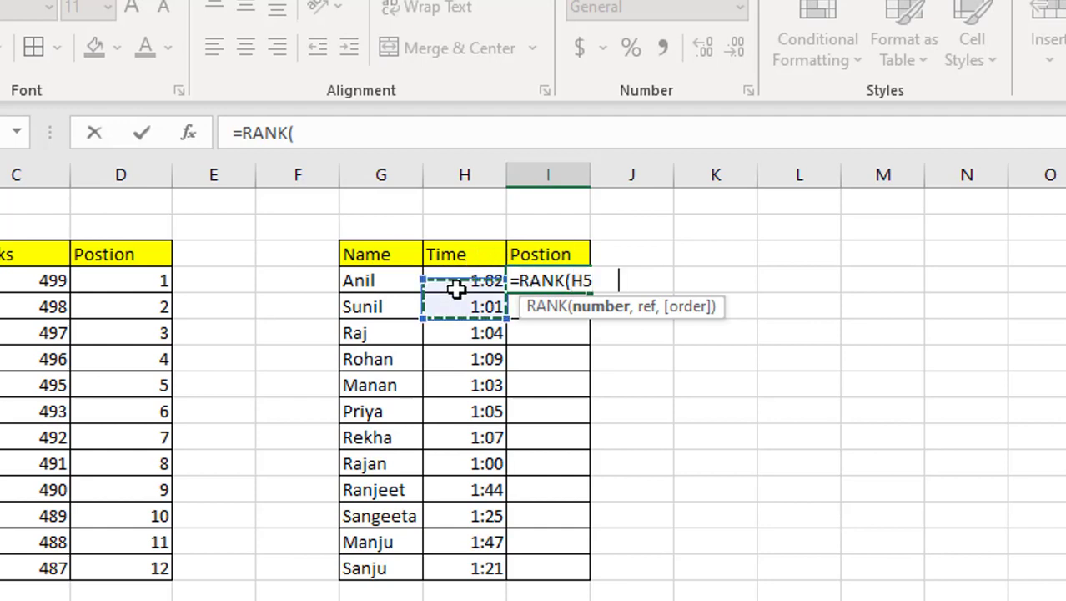
type(",")
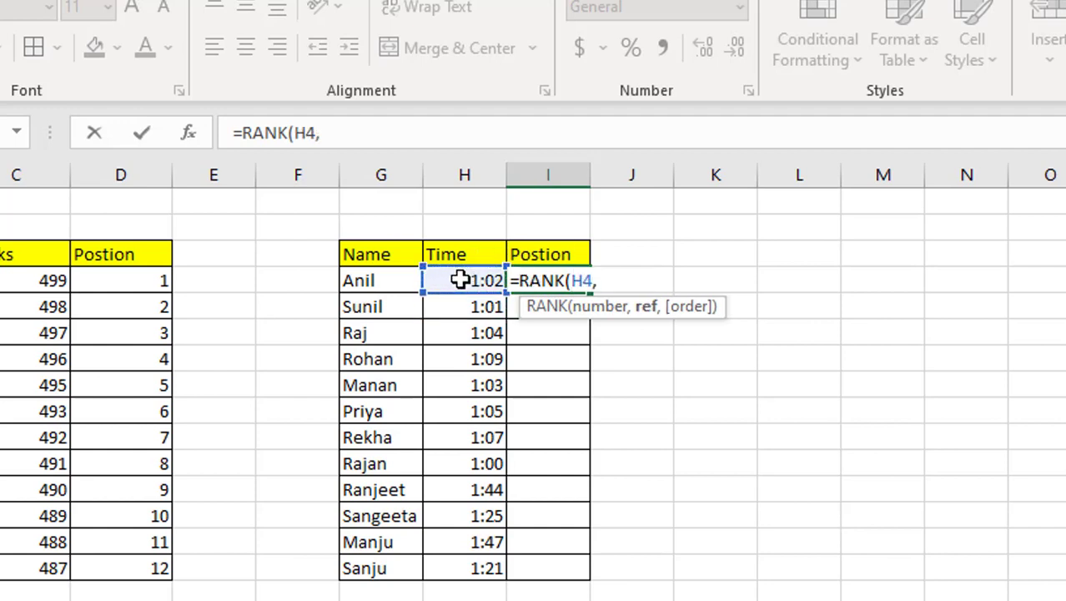
type("Tim")
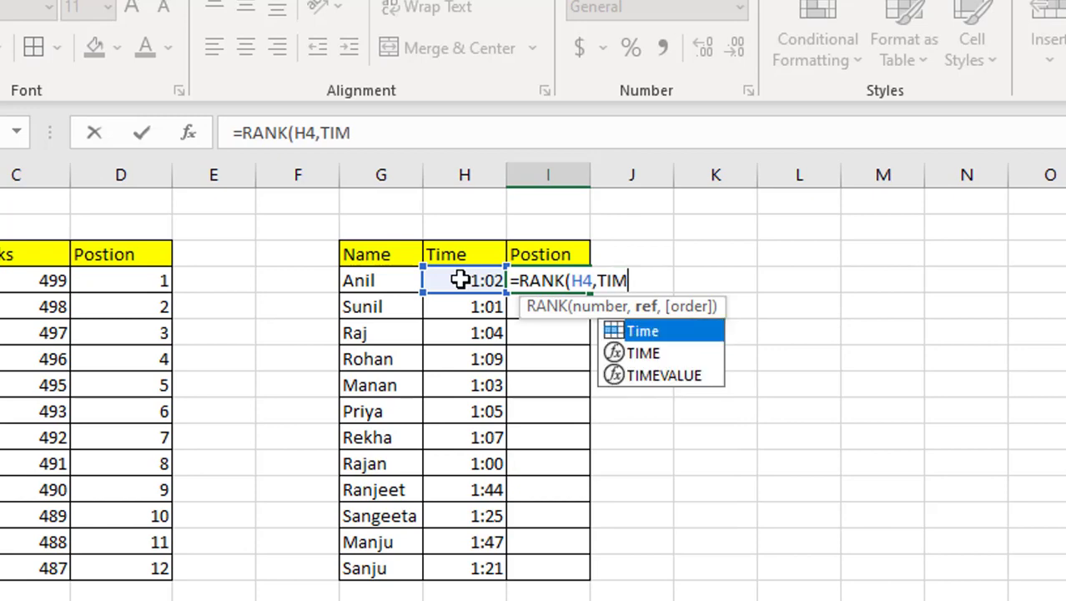
key("Tab")
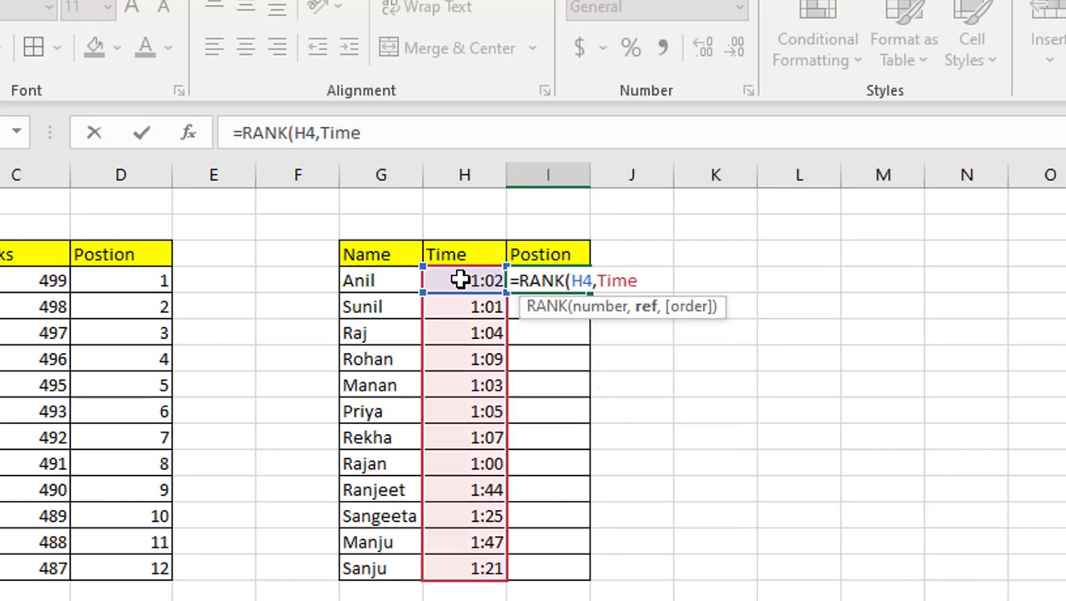
type(",1")
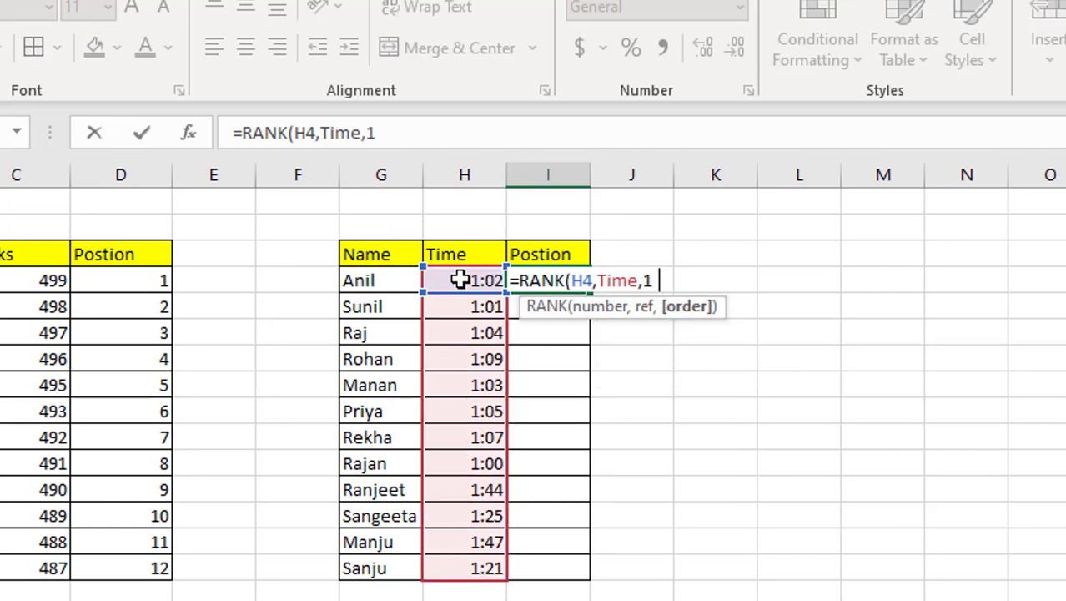
type(")")
key("Return")
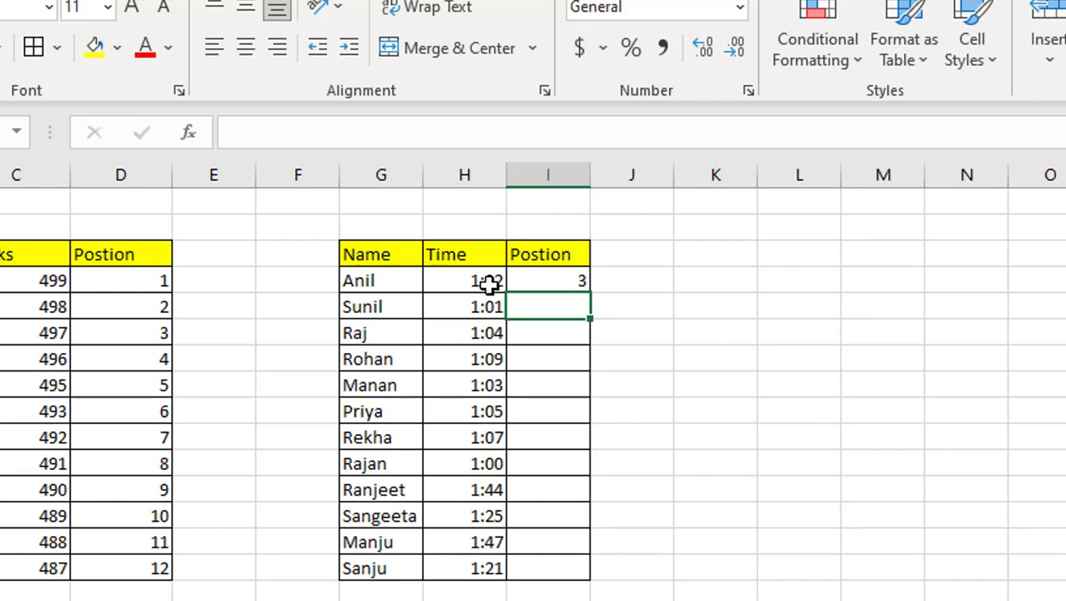
left_click(574, 282)
left_click_drag(590, 289, 590, 582)
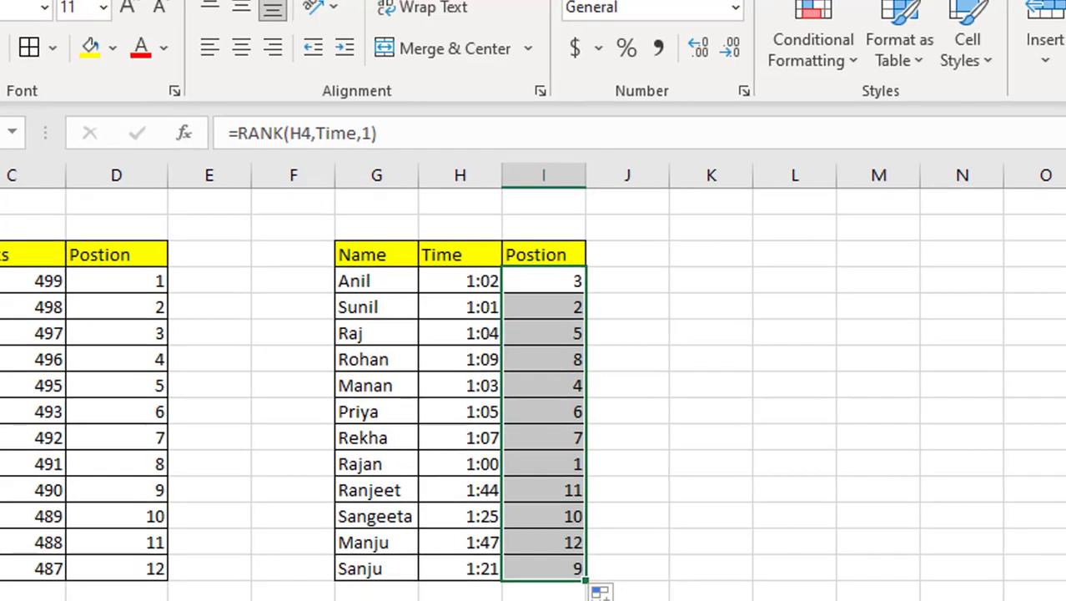
- Sort the time table by position from smallest to largest, expanding the selection to the adjacent columns
left_click(1043, 101)
left_click(886, 147)
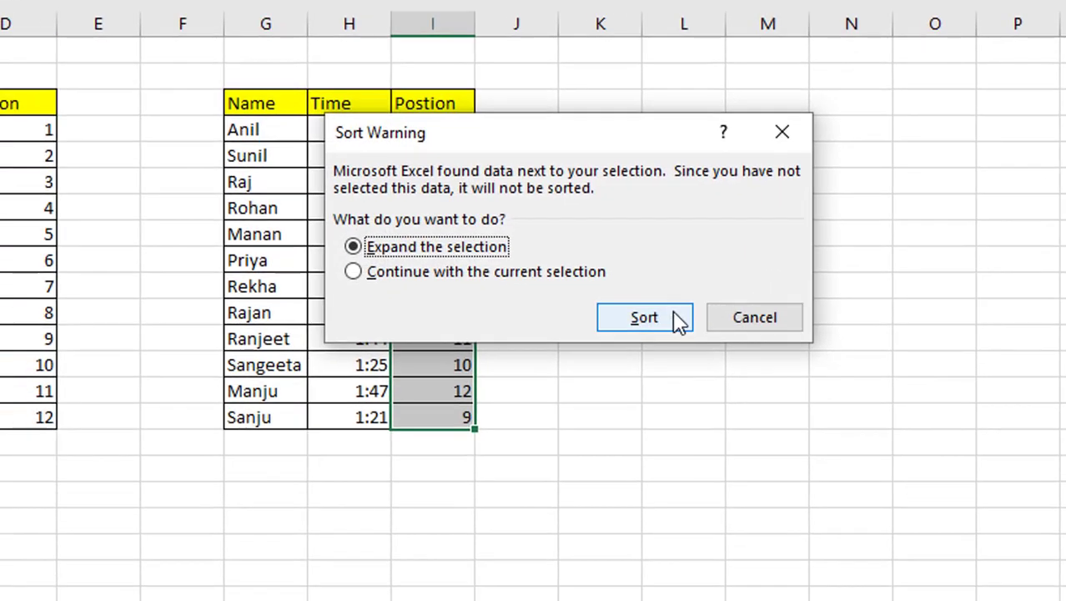
left_click(597, 358)
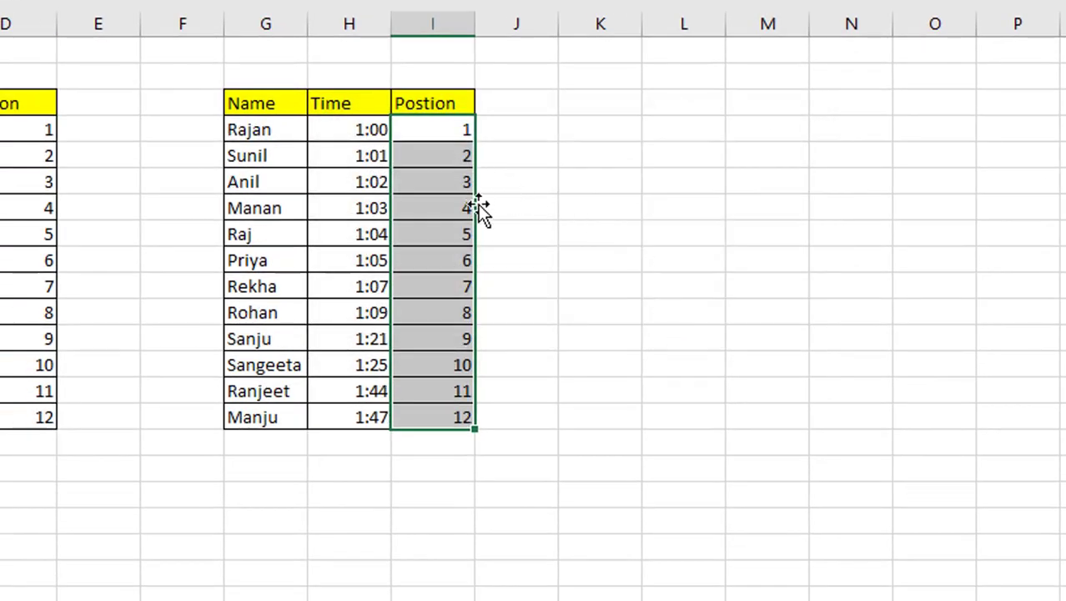
left_click(523, 407)
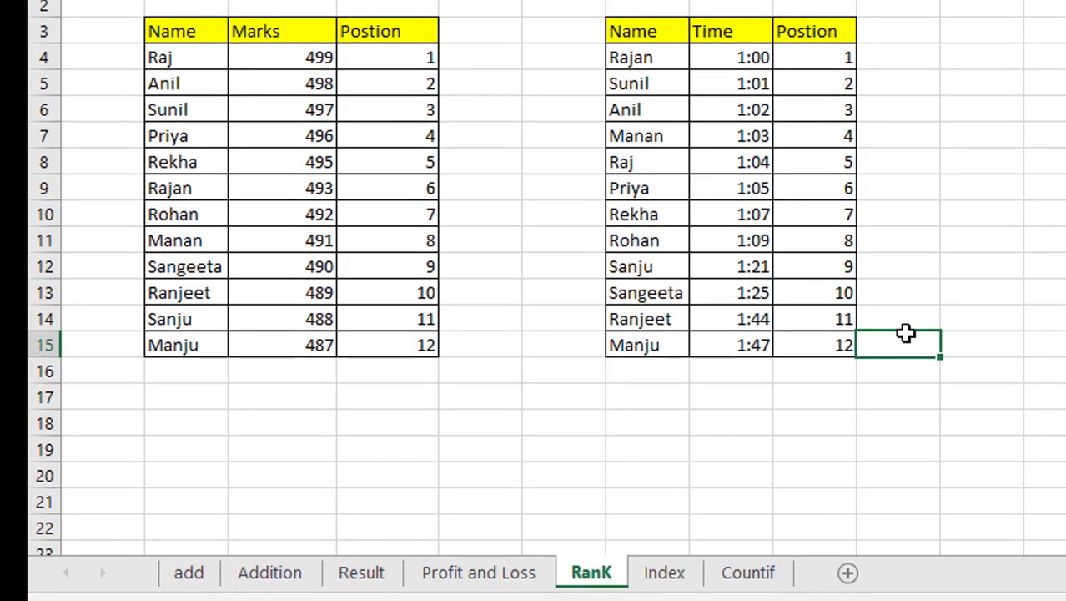
- Switch to the Index sheet and widen timetable columns D, E, G and H
left_click(686, 575)
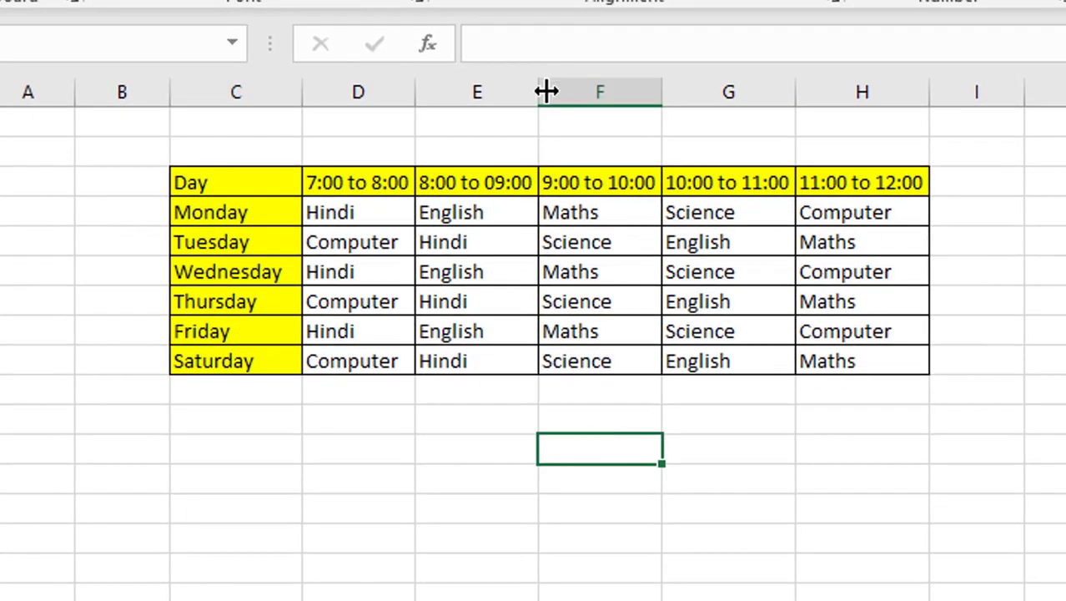
left_click_drag(547, 92, 572, 92)
left_click_drag(411, 101, 441, 98)
left_click_drag(852, 95, 897, 96)
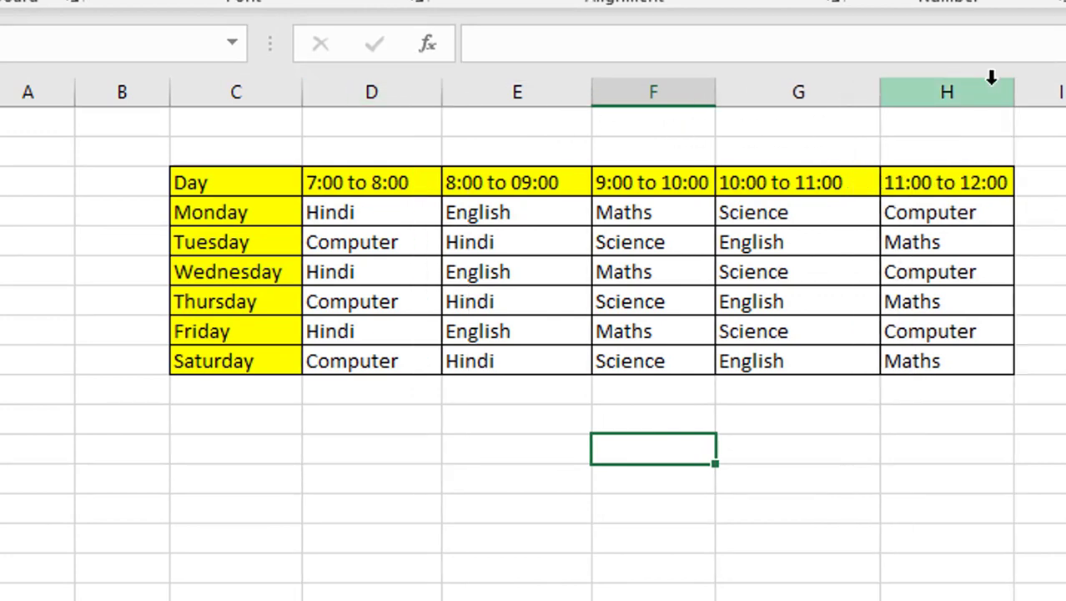
left_click_drag(1019, 92, 1055, 96)
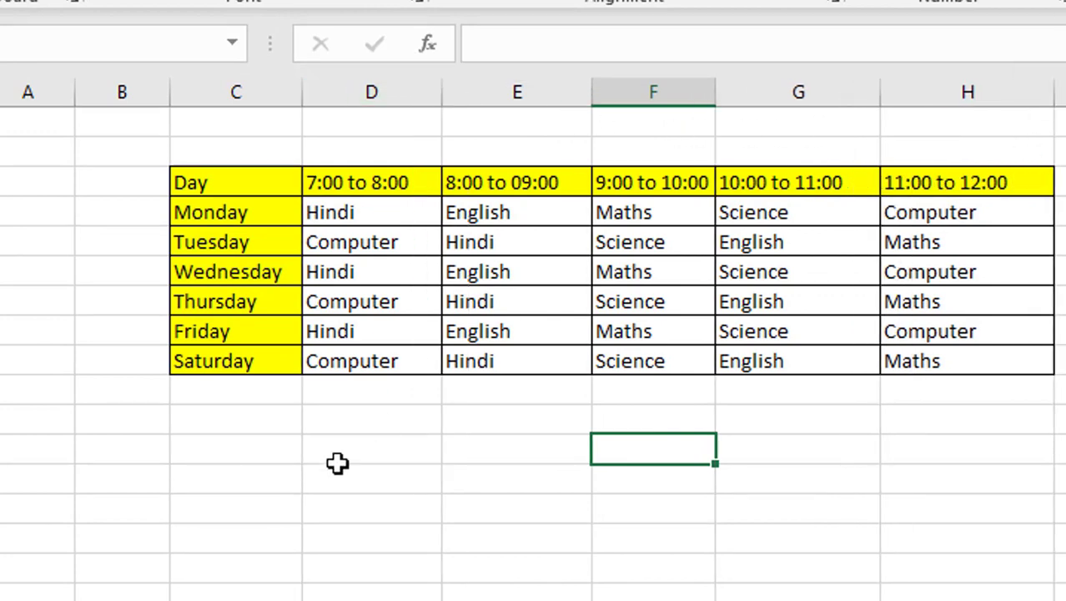
- Enter the labels Day in C13 and Time in C14 below the timetable
left_click(275, 492)
type("dA")
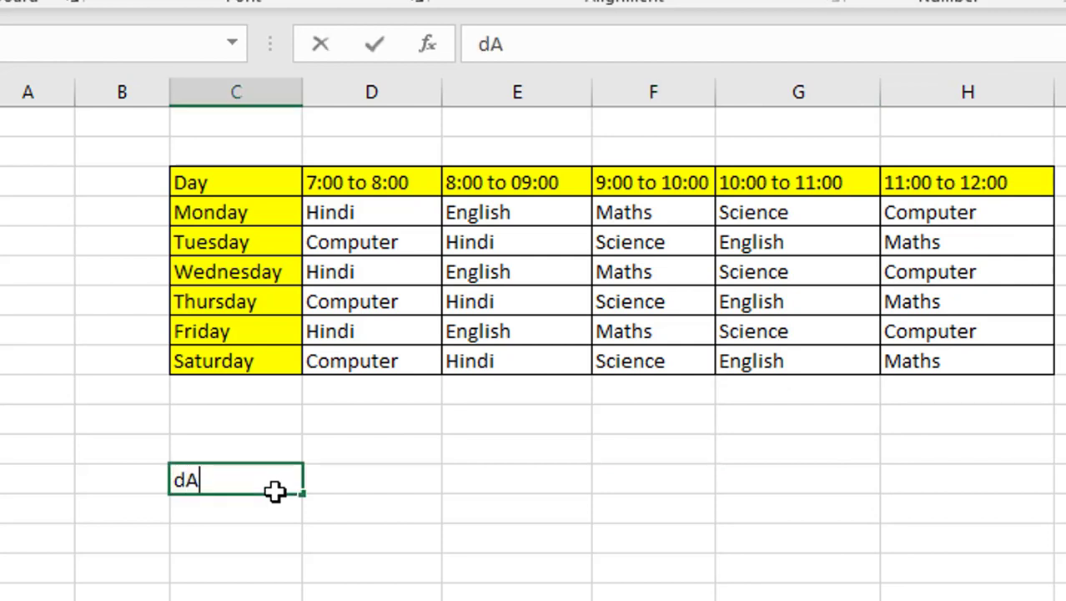
type("Y")
key("Return")
type("Tim")
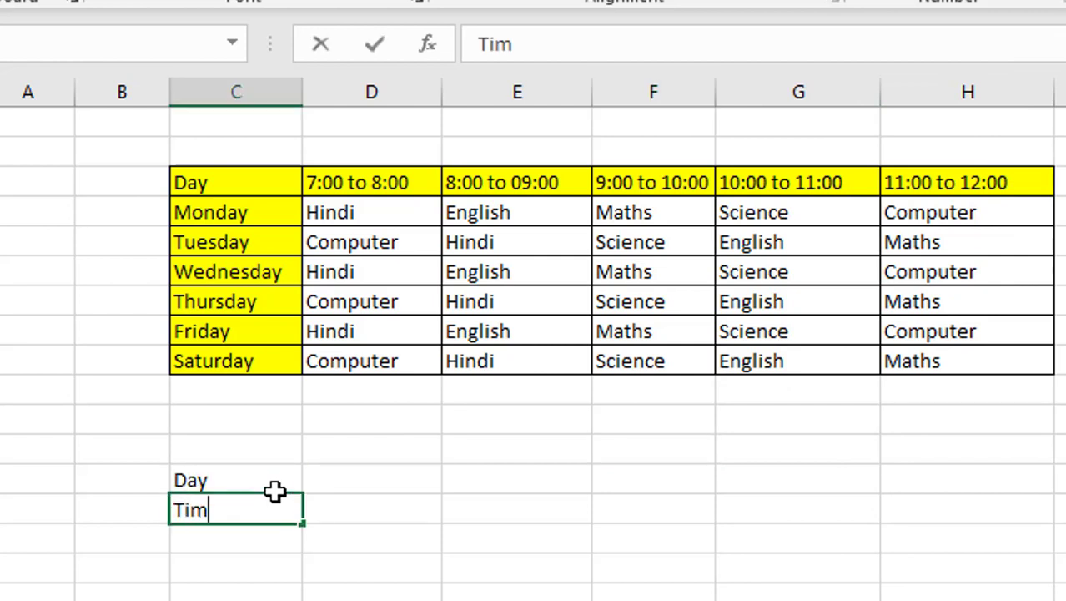
type("e")
left_click(313, 480)
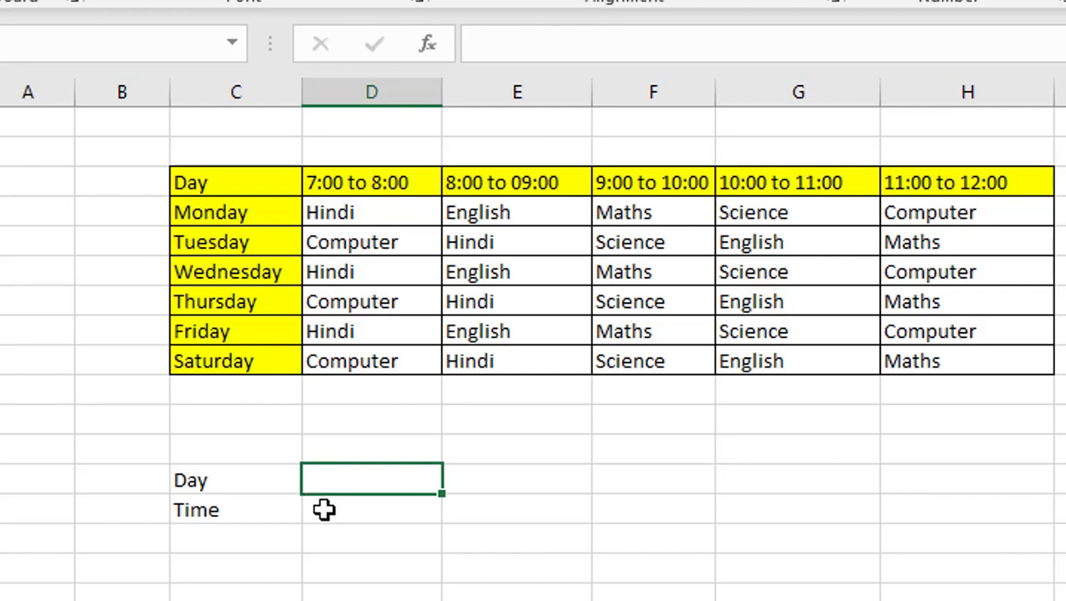
- Add a List data validation to cell D13 with the weekdays =$C$4:$C$9 as its source
left_click(323, 507)
left_click(332, 483)
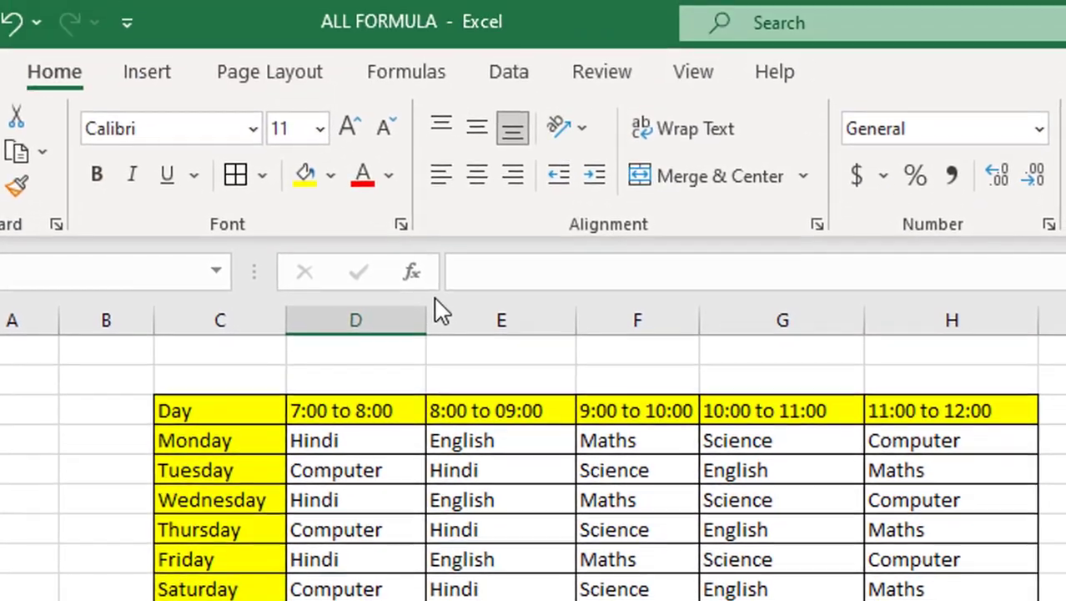
left_click(526, 74)
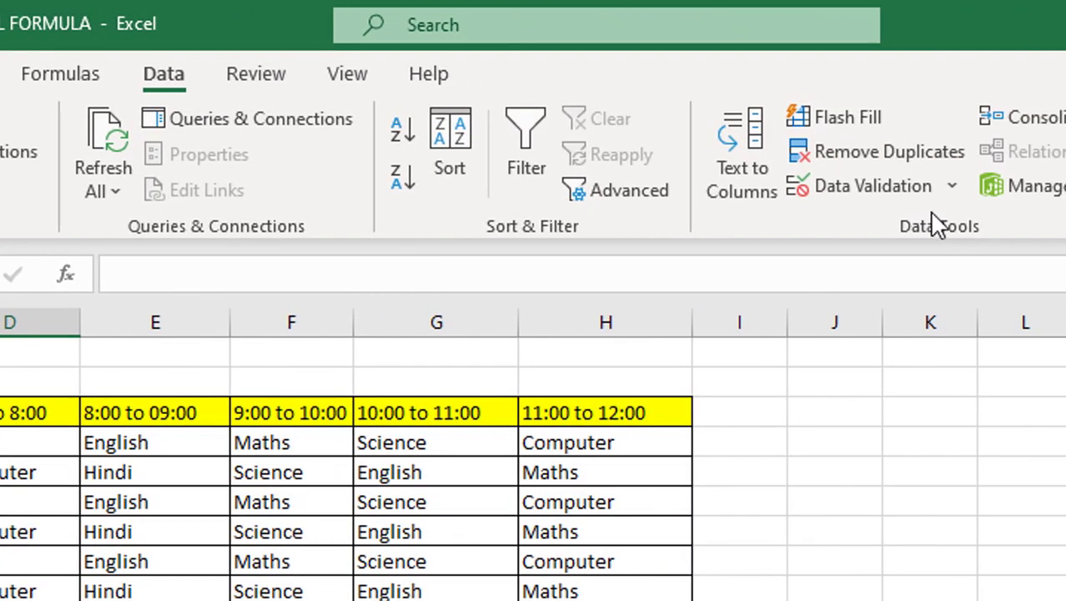
left_click(891, 185)
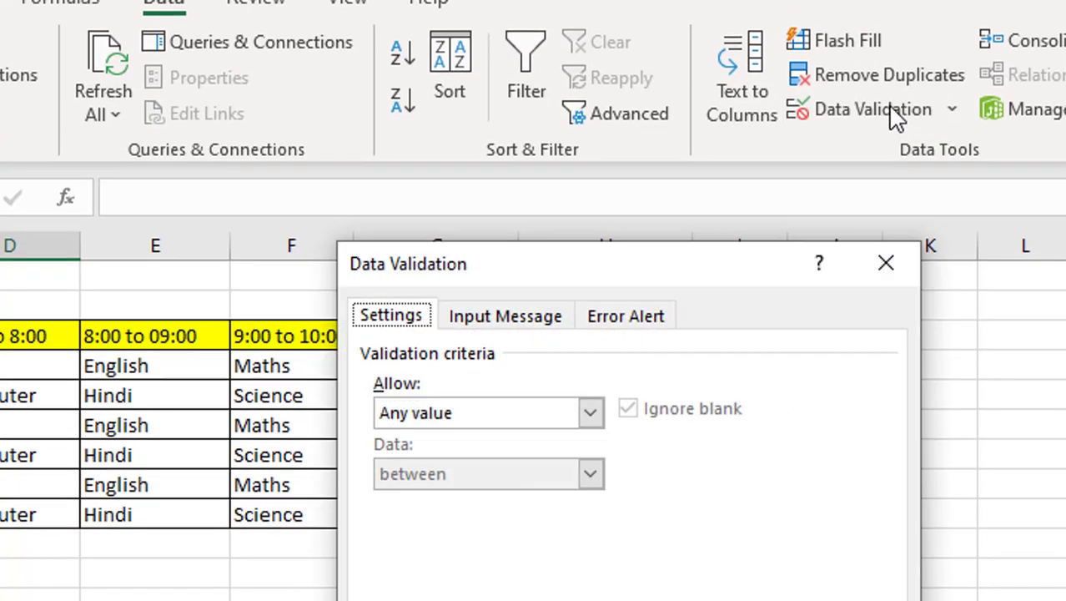
left_click_drag(751, 167, 903, 16)
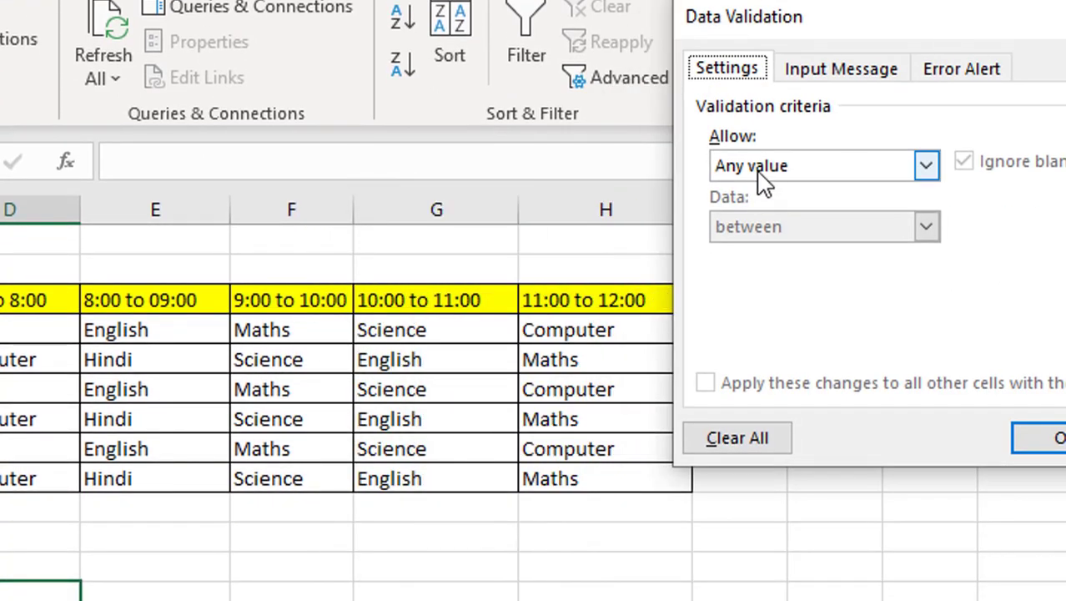
left_click(763, 186)
left_click(751, 252)
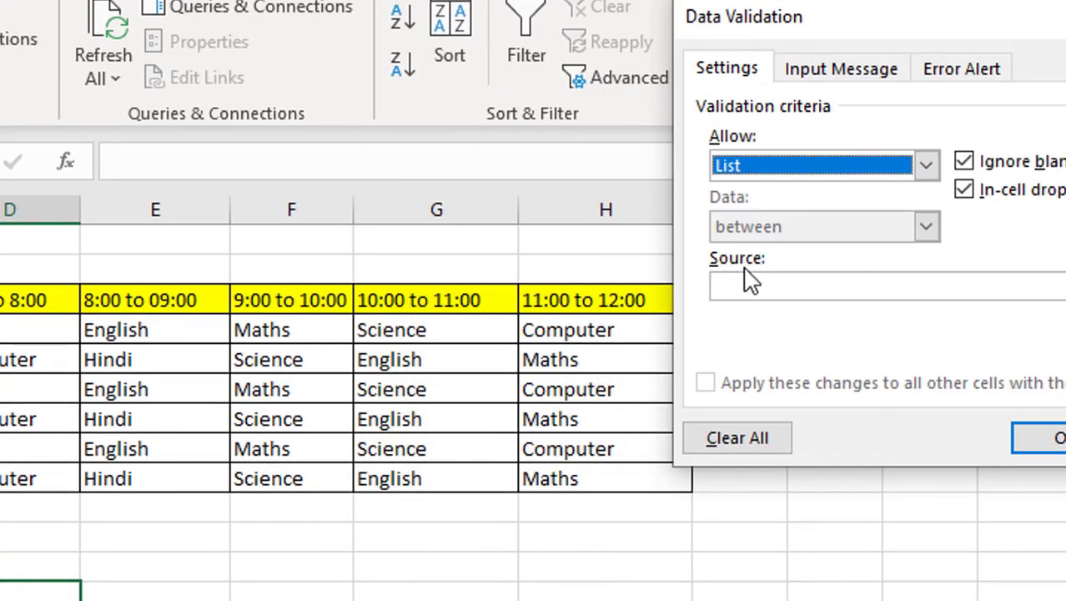
left_click(745, 282)
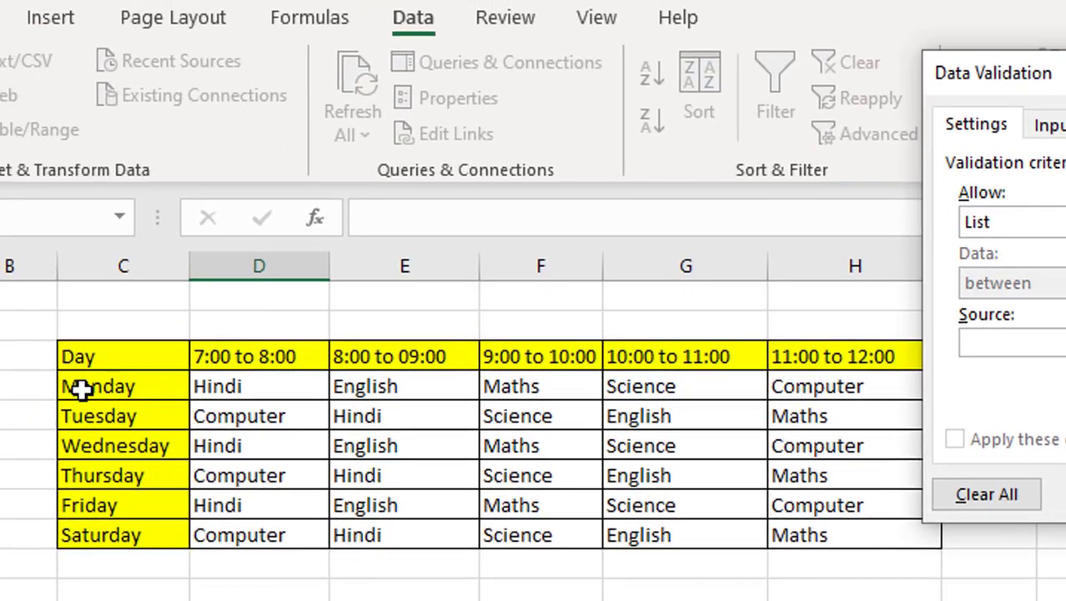
left_click_drag(79, 386, 86, 529)
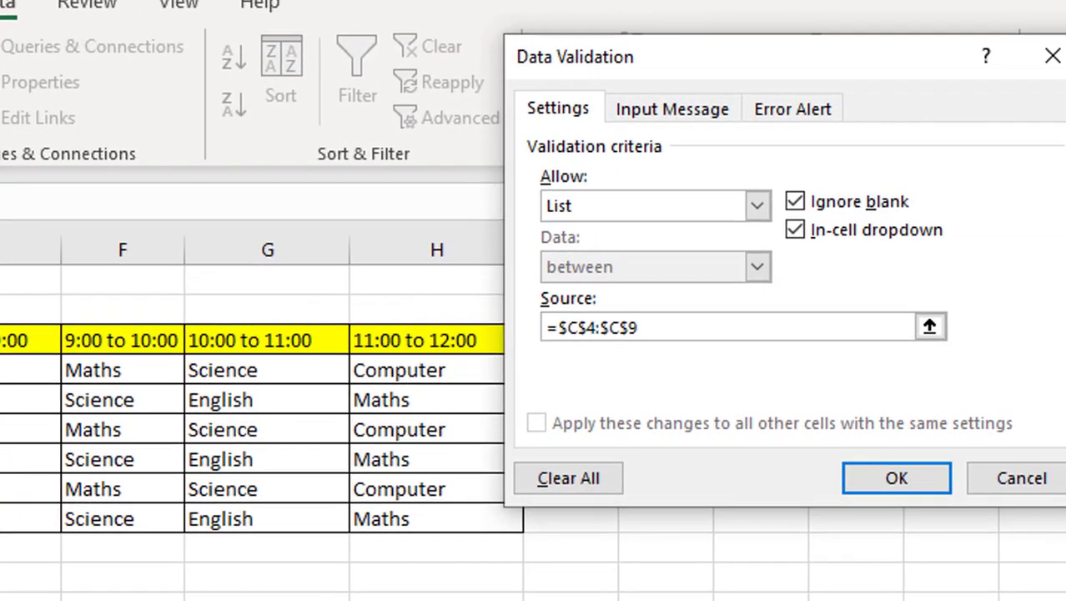
left_click(891, 479)
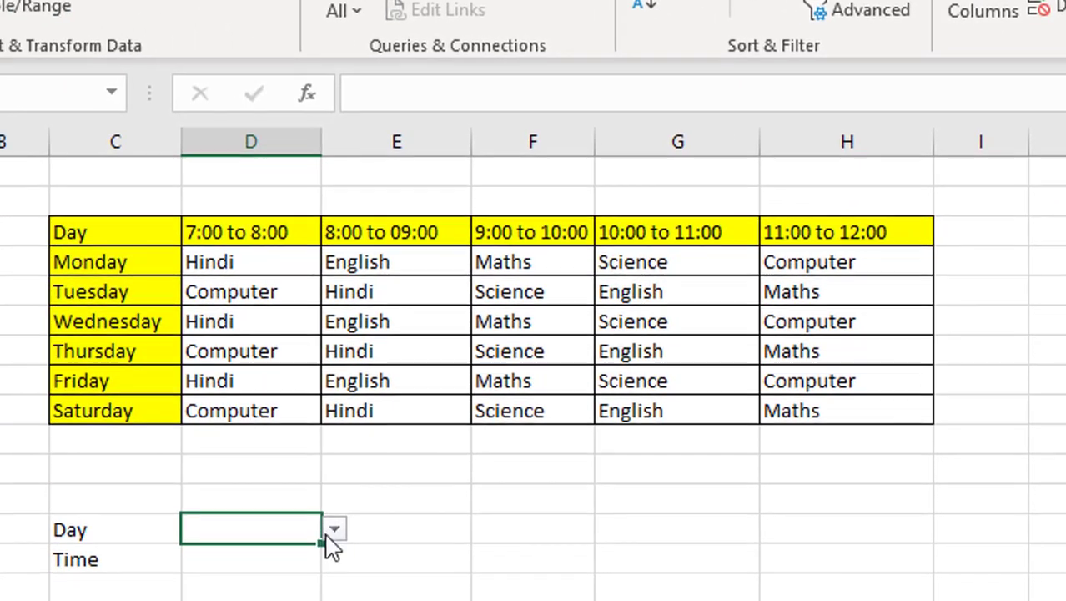
- Try different days in the D13 drop-down list, including Thursday, and finish with Saturday
left_click(242, 555)
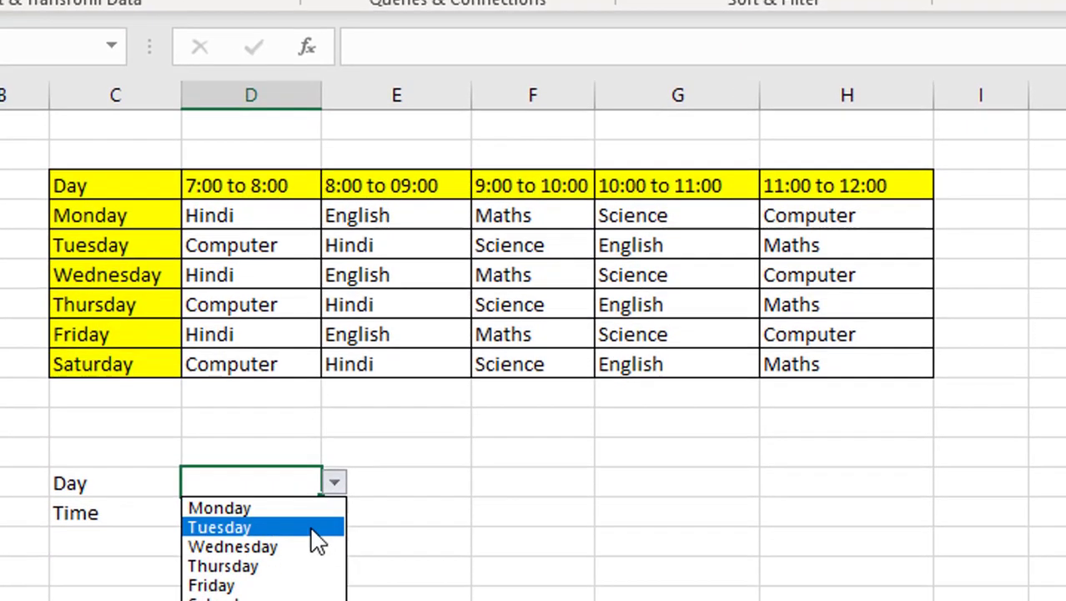
left_click(313, 530)
left_click(334, 469)
left_click(265, 552)
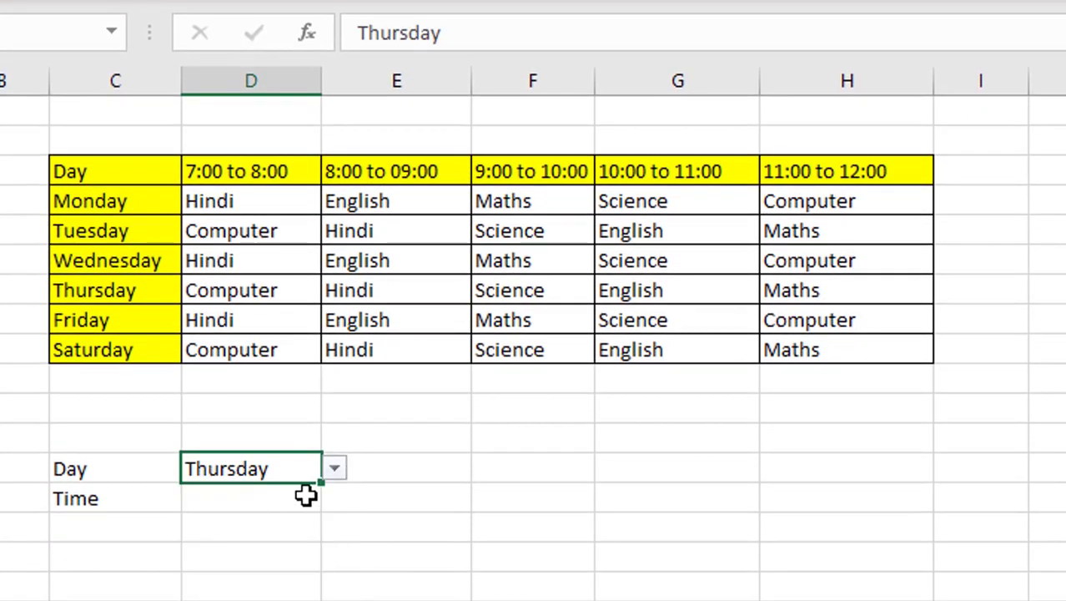
left_click(242, 588)
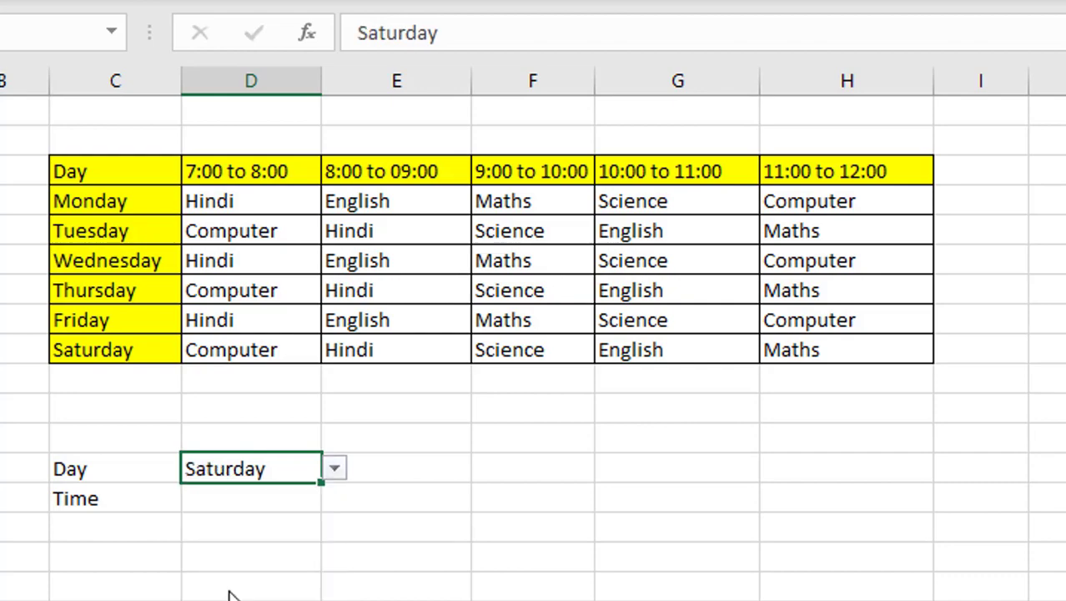
- Add a List data validation to cell D14 with the timetable's time headers D3:H3 as its source
left_click(232, 500)
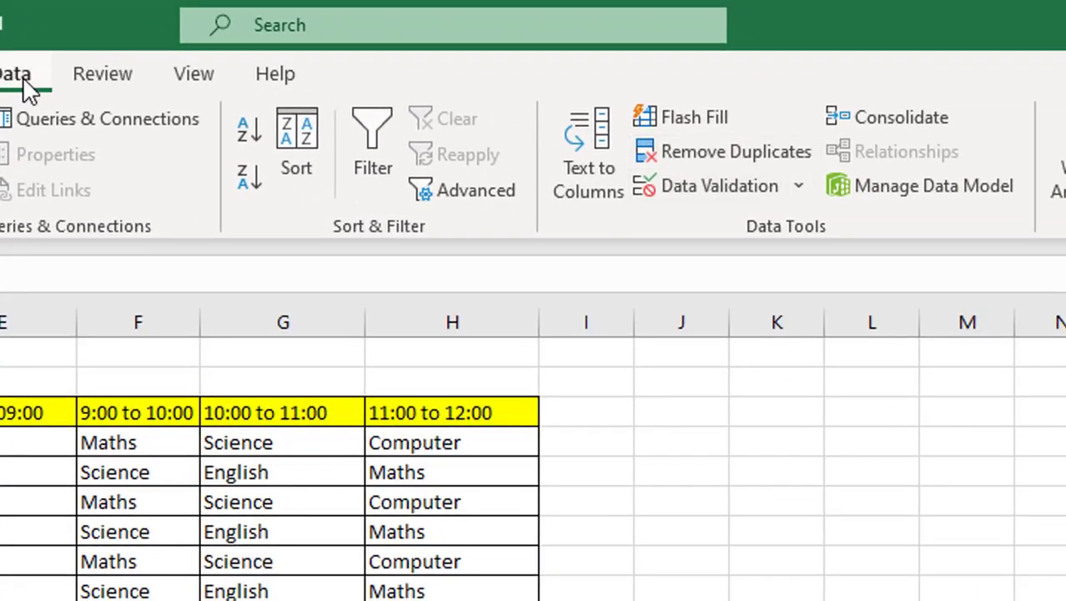
left_click(686, 198)
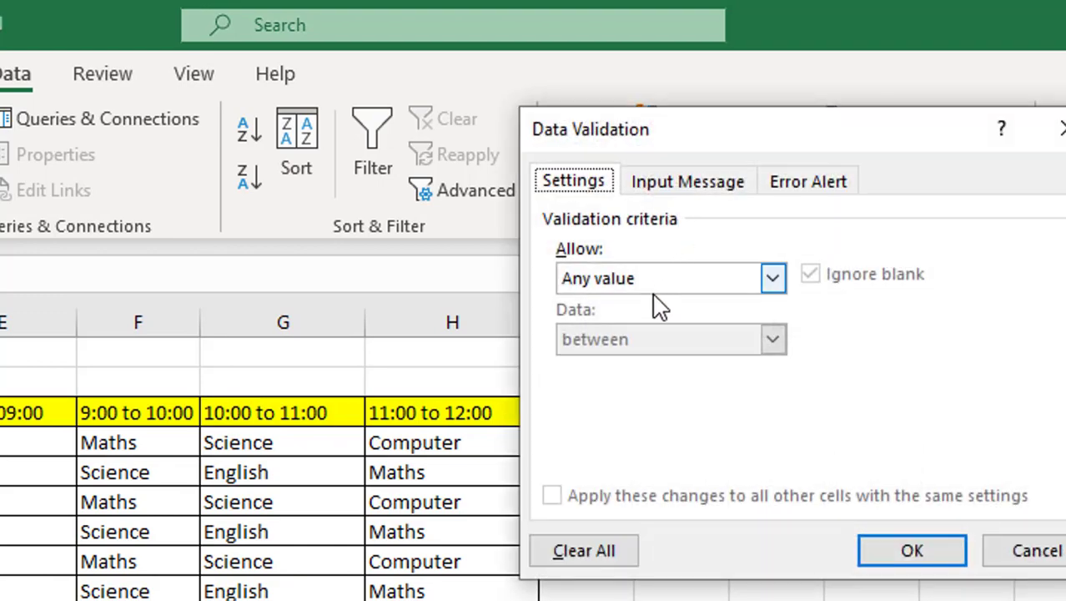
left_click(655, 283)
left_click(609, 364)
left_click(600, 397)
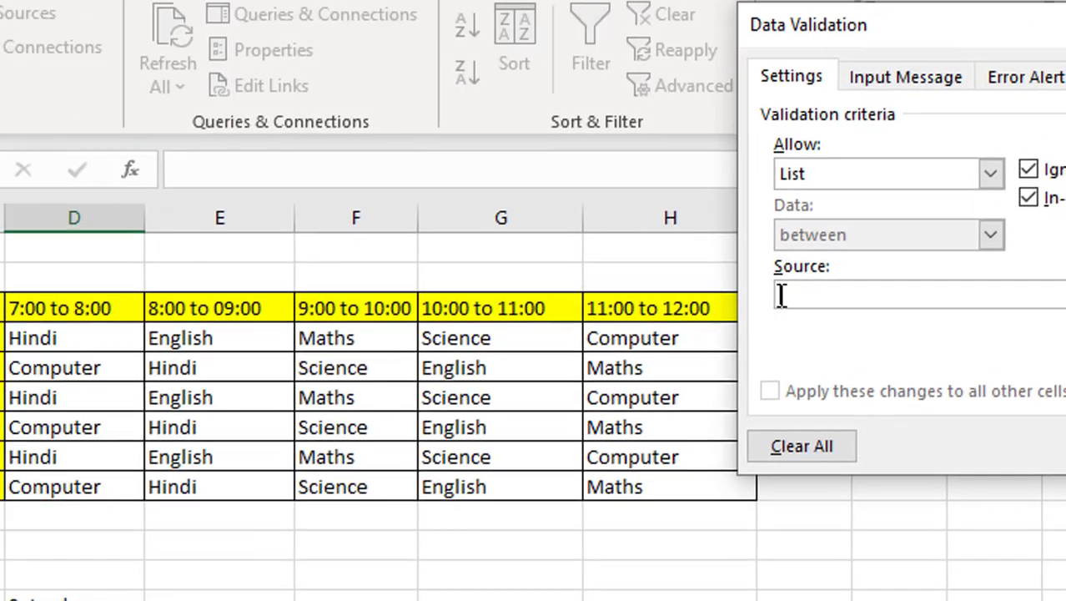
left_click_drag(250, 232, 863, 215)
left_click(1058, 365)
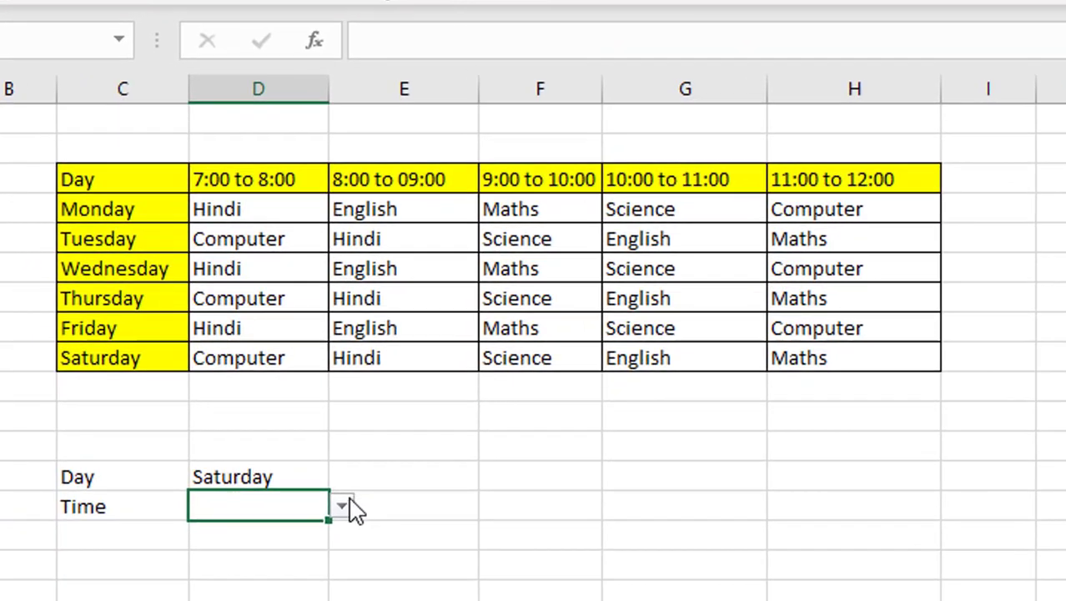
- Pick 9:00 to 10:00 from the D14 drop-down list, and replace it with 11:00 to 12:00
left_click(344, 507)
left_click(276, 569)
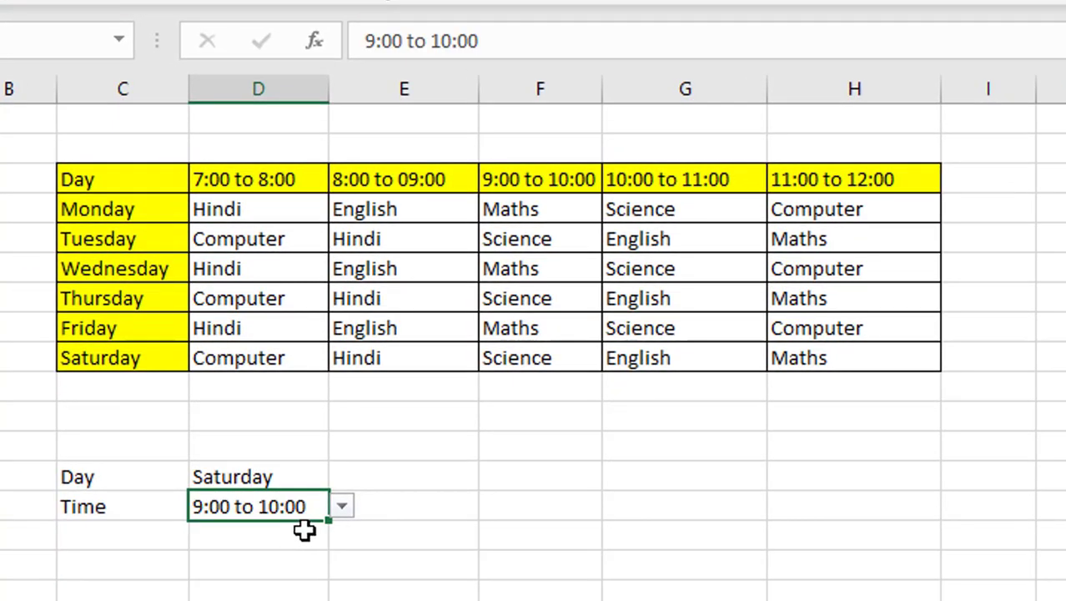
left_click(342, 507)
left_click(276, 599)
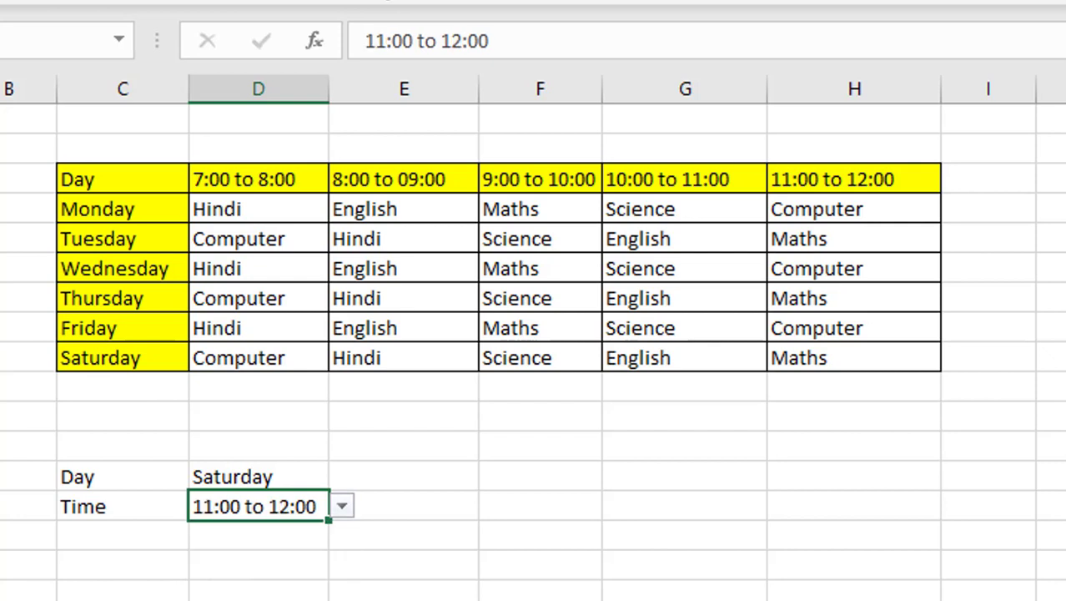
- Locate the timetable cell where the Saturday row meets the 11:00 to 12:00 column, matching the choices in D13 and D14
left_click(430, 527)
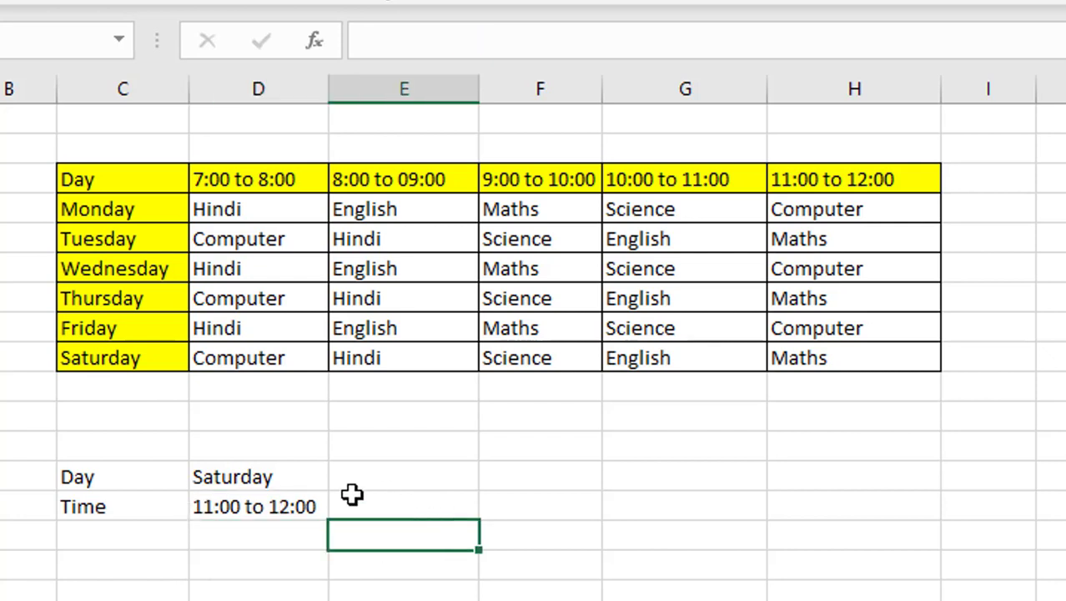
left_click(255, 477)
left_click(241, 510)
left_click(150, 361)
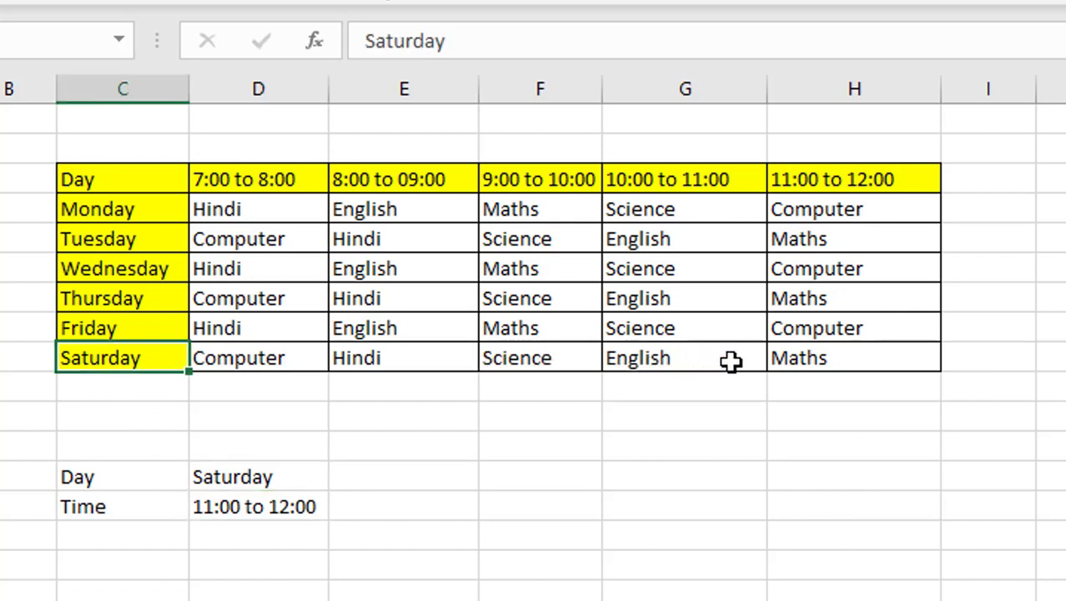
left_click(869, 367)
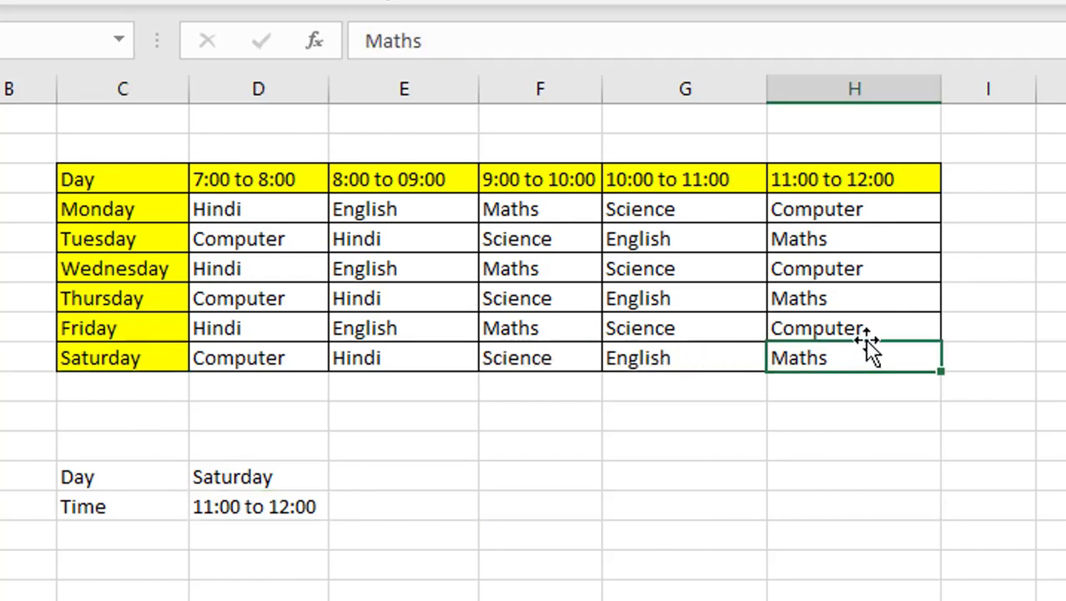
left_click(508, 474)
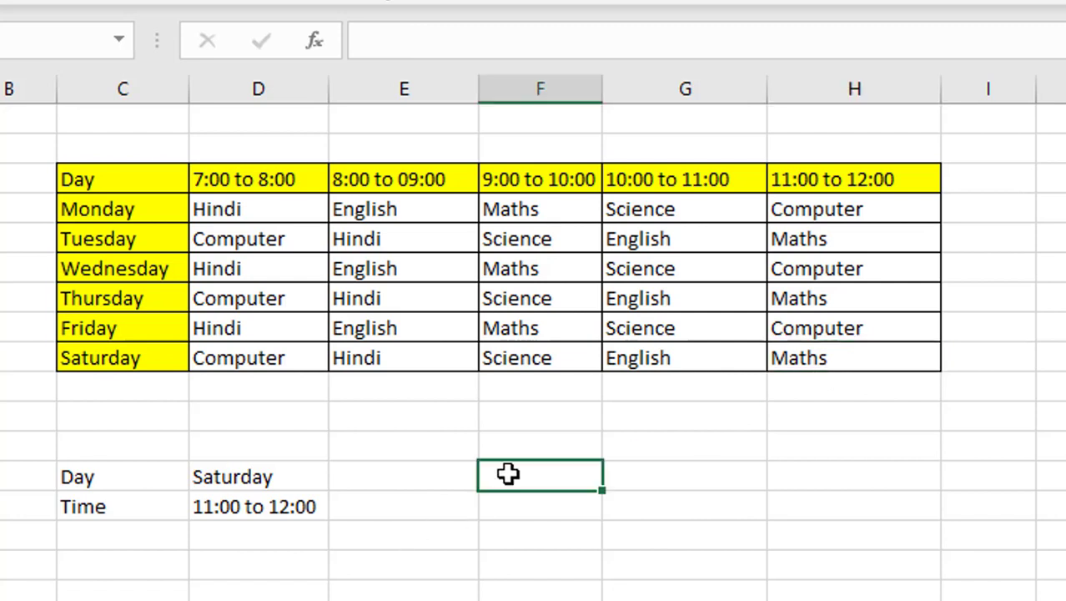
type("=inde")
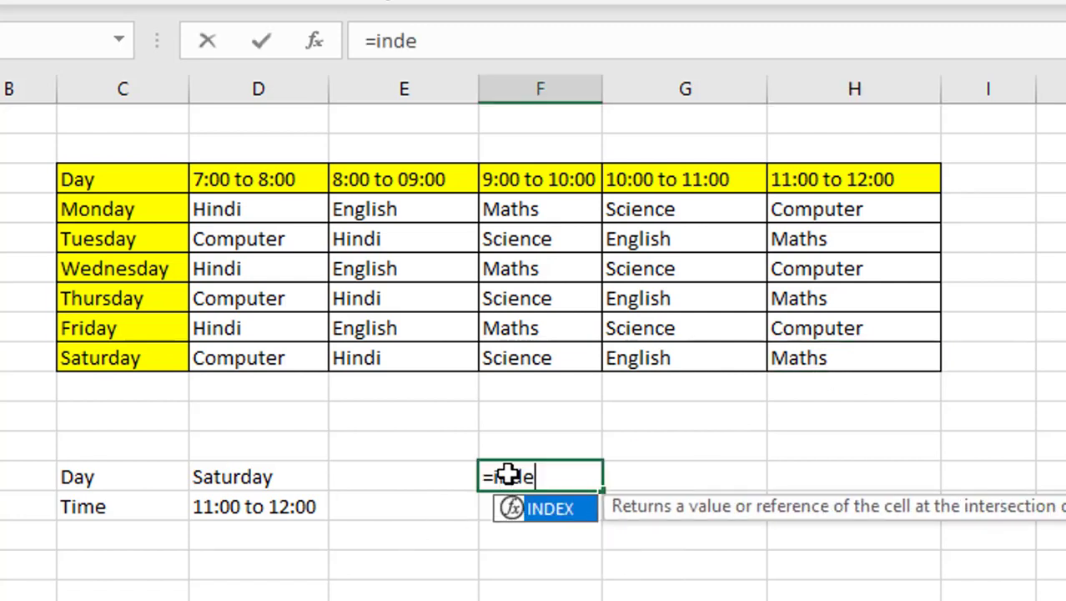
key("Tab")
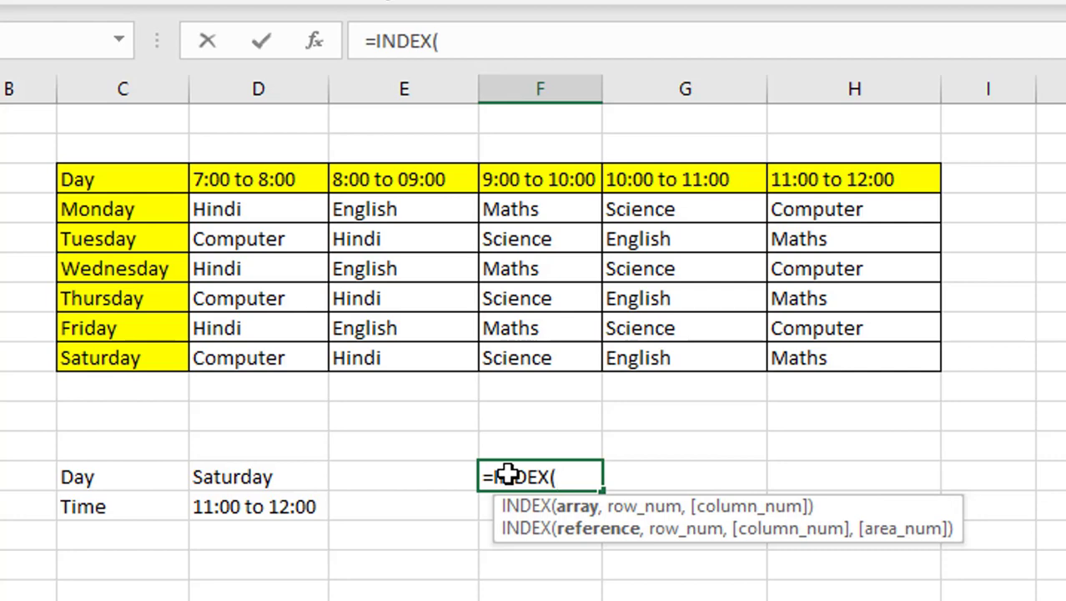
left_click_drag(278, 205, 844, 357)
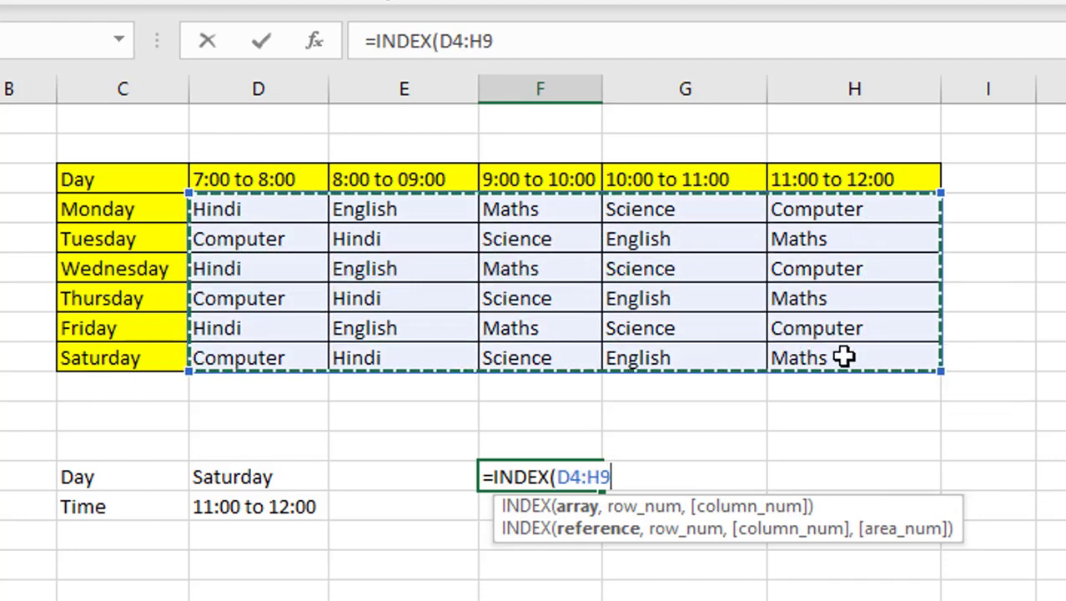
type(",ma")
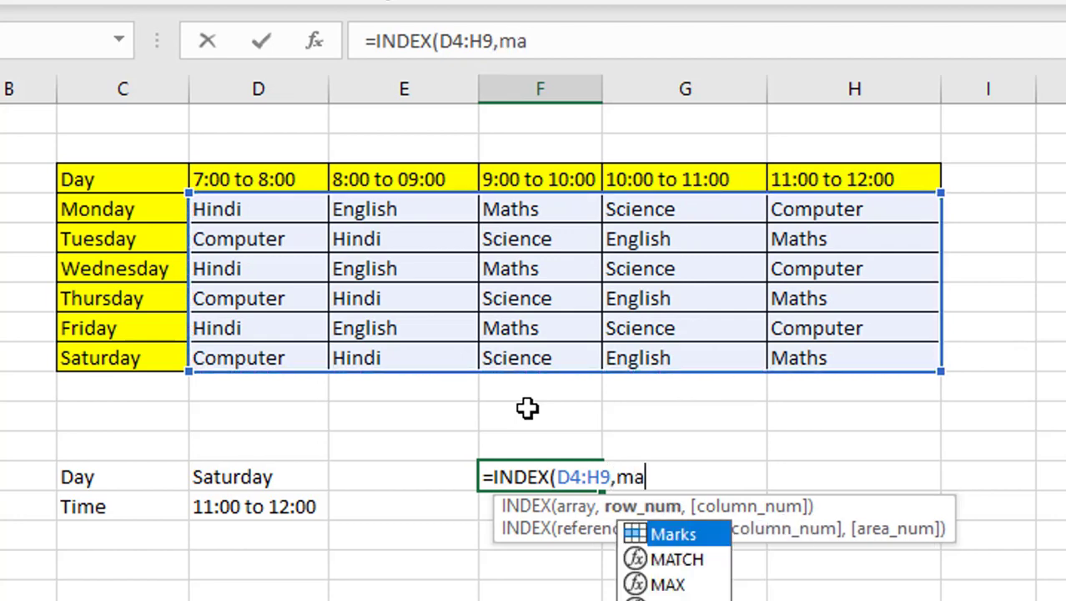
key("Tab")
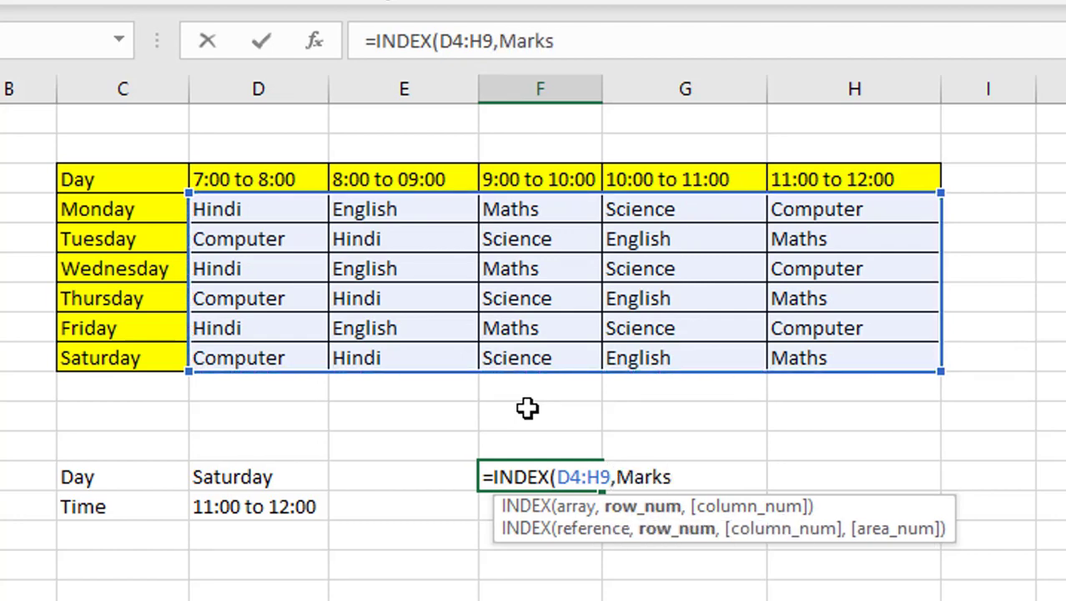
key("BackSpace")
key("BackSpace")
key("BackSpace")
type("tc")
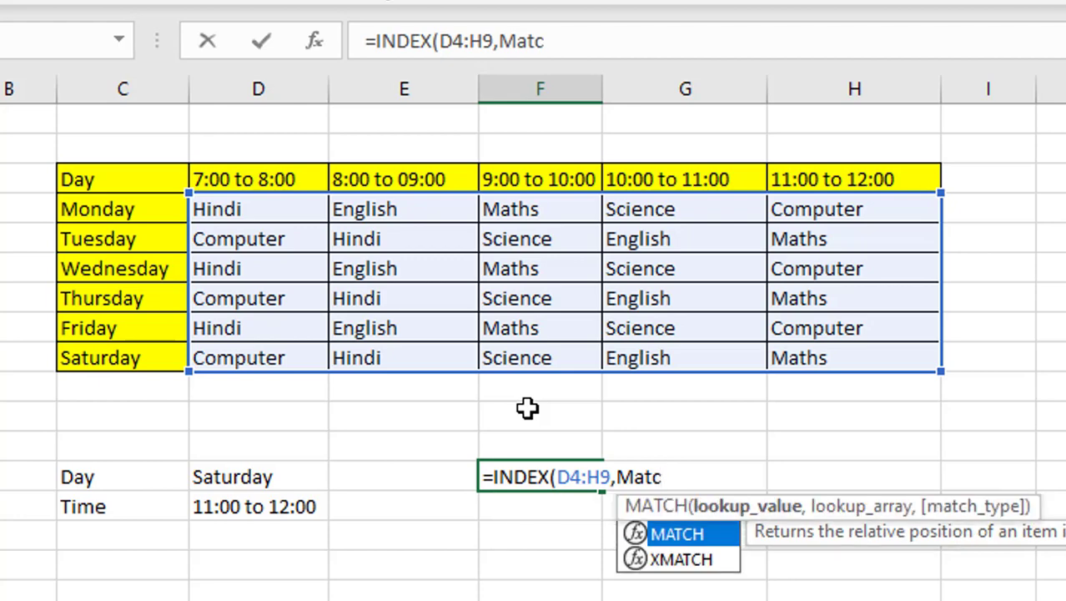
key("Tab")
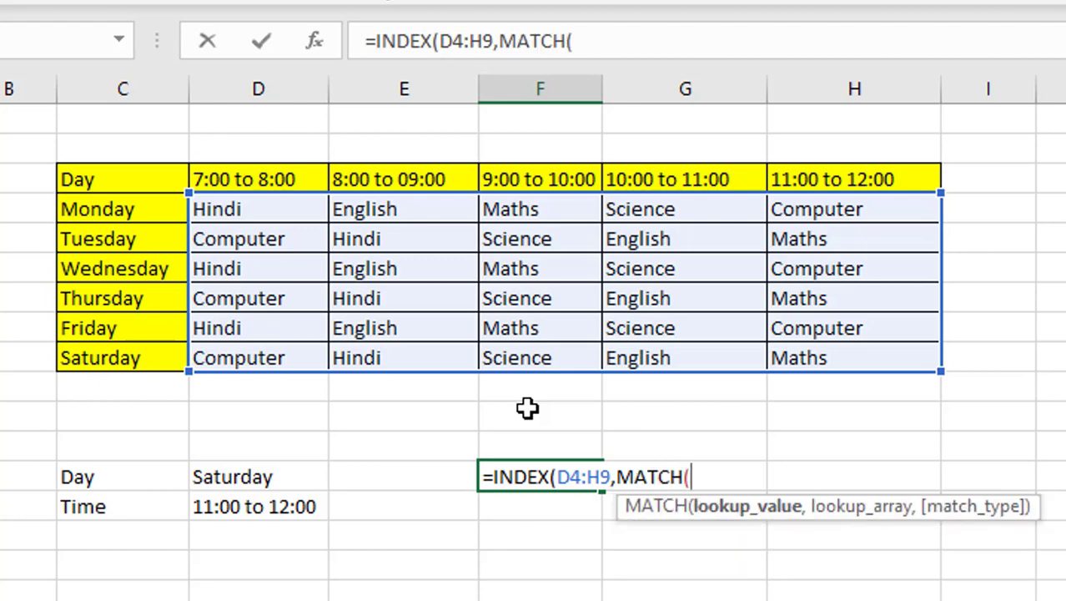
key("Escape")
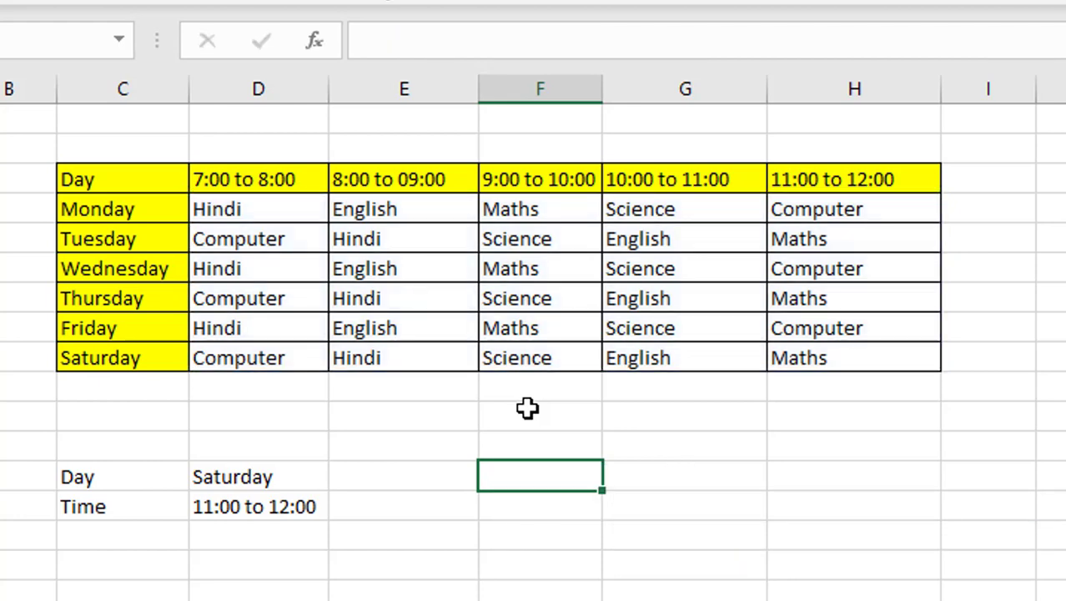
- Begin an INDEX formula in F13 over the subjects D4:H9, with MATCH(D13,C4:C9,0) as the row number
type("=inde")
key("Tab")
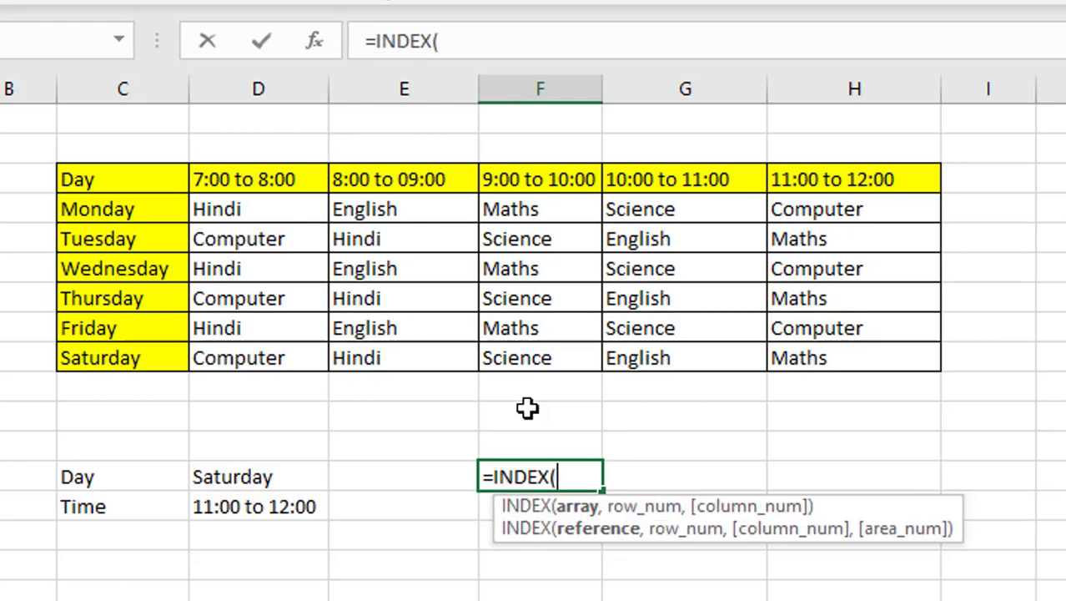
left_click_drag(302, 207, 868, 345)
type(",ma")
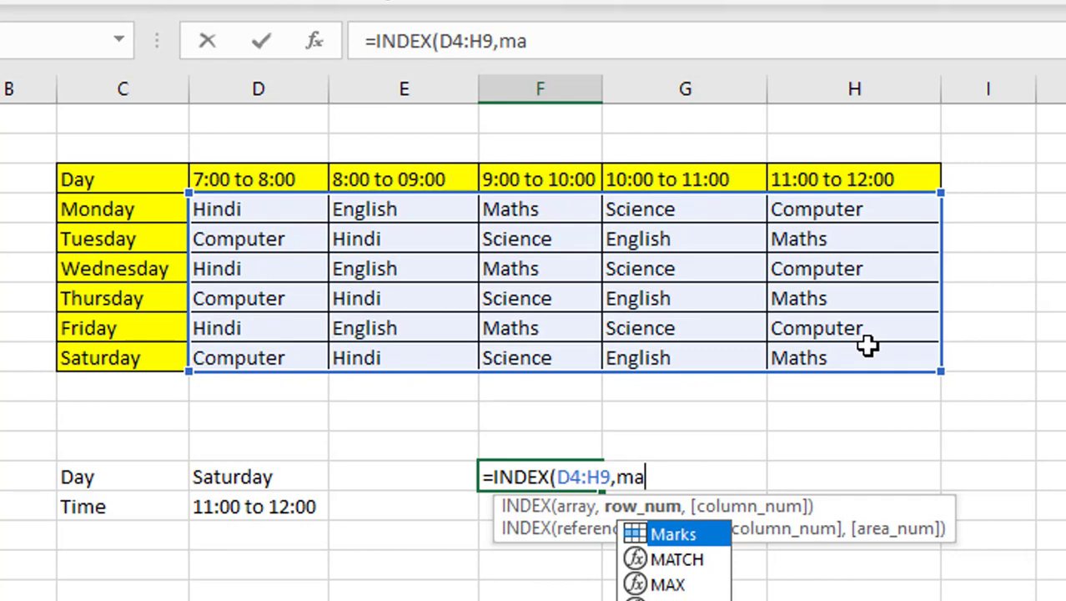
key("Down")
key("Tab")
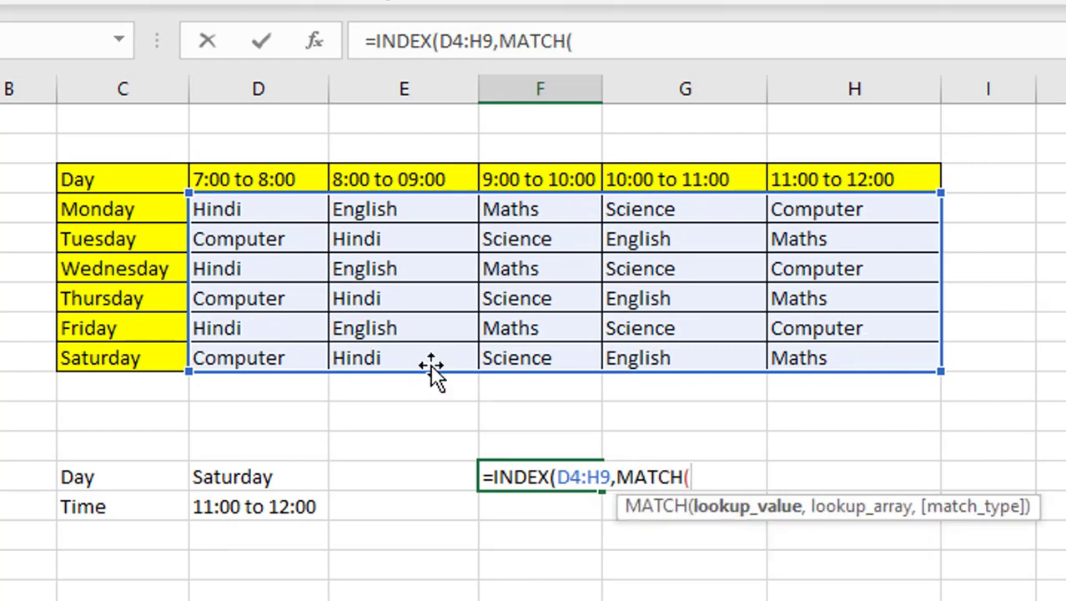
left_click(267, 480)
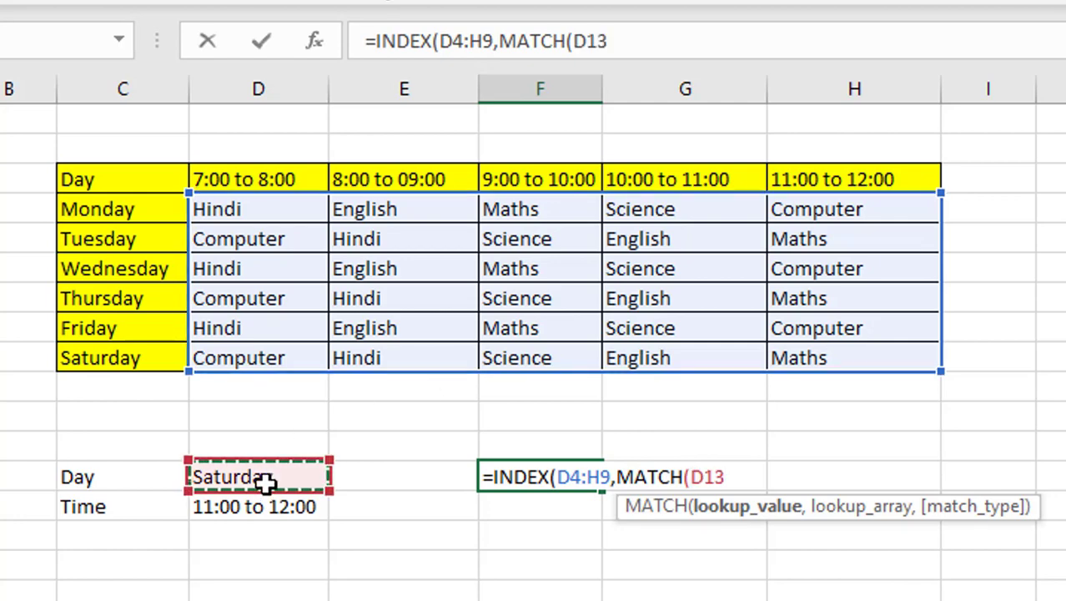
type(",")
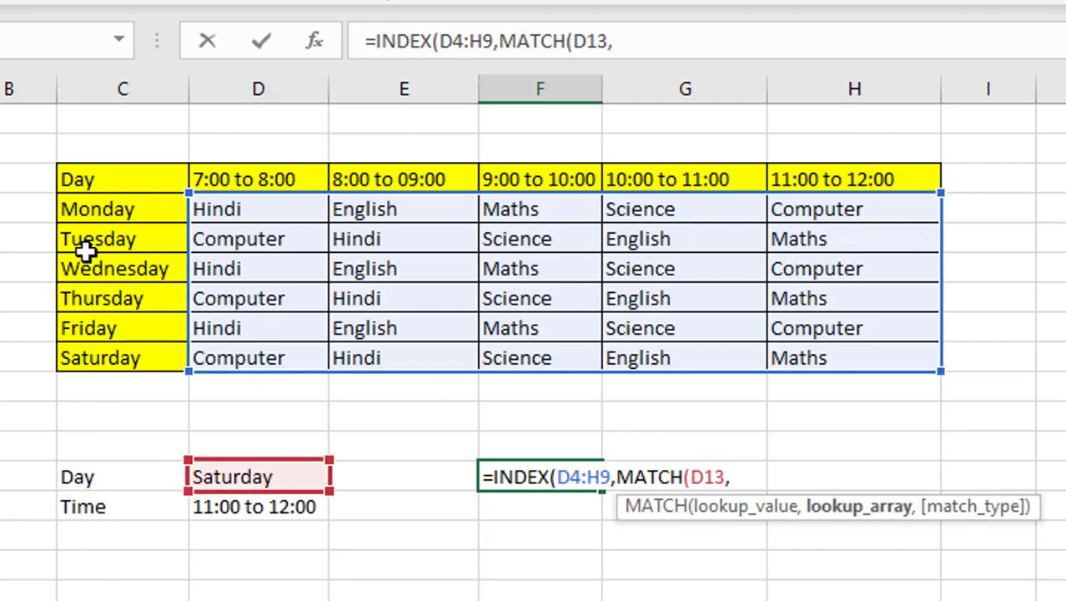
left_click_drag(88, 210, 90, 354)
type(",")
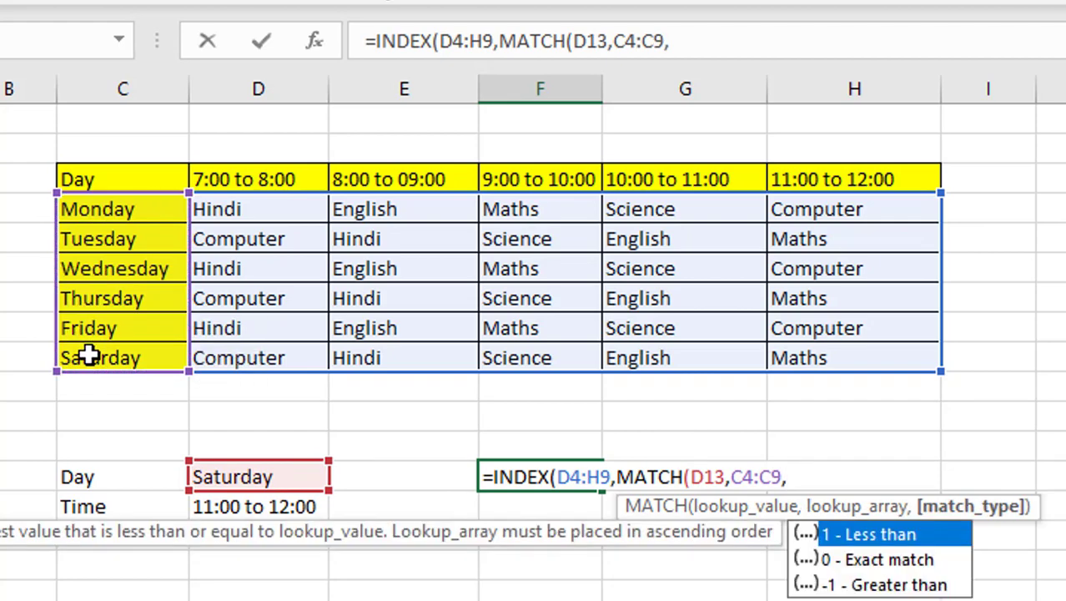
type("0)")
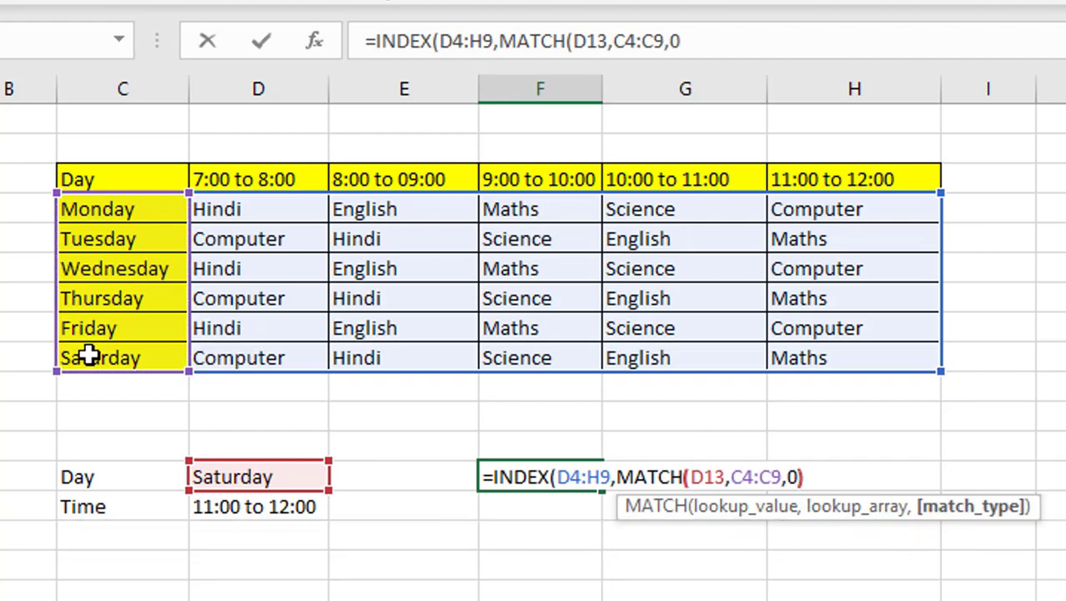
- Complete the F13 INDEX formula with MATCH(D14,D3:H3,0) as the column number and enter it
type(",Marks")
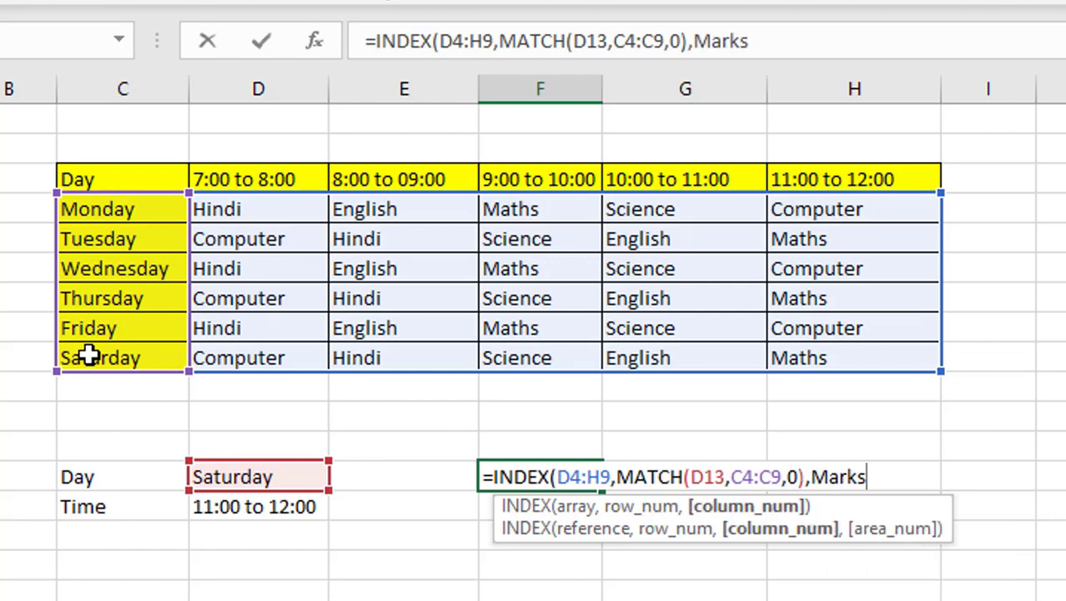
key("BackSpace")
key("BackSpace")
key("BackSpace")
type("t")
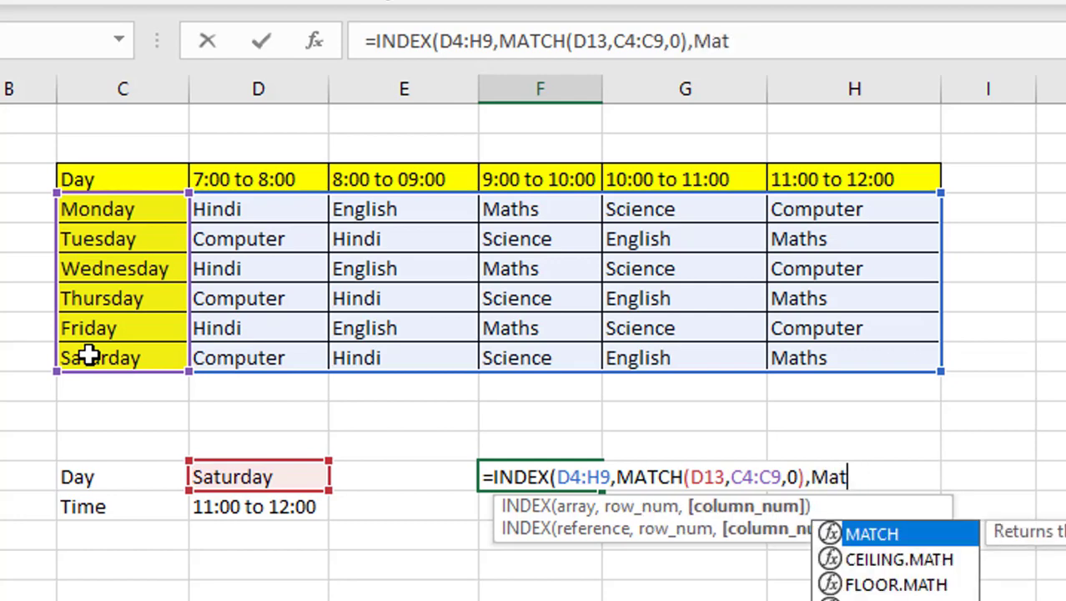
key("Tab")
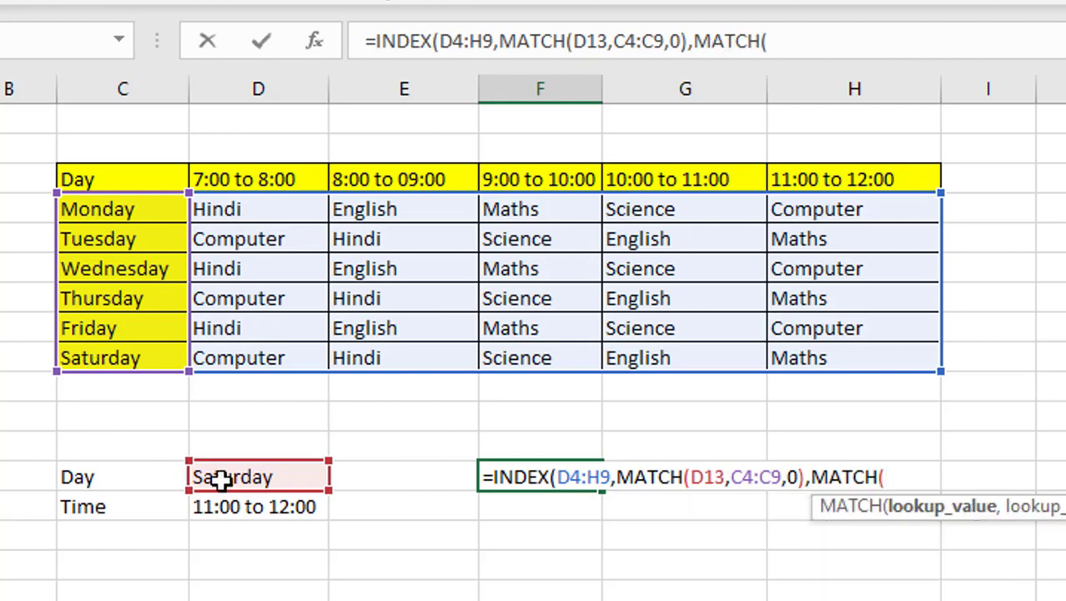
left_click(238, 503)
type(",")
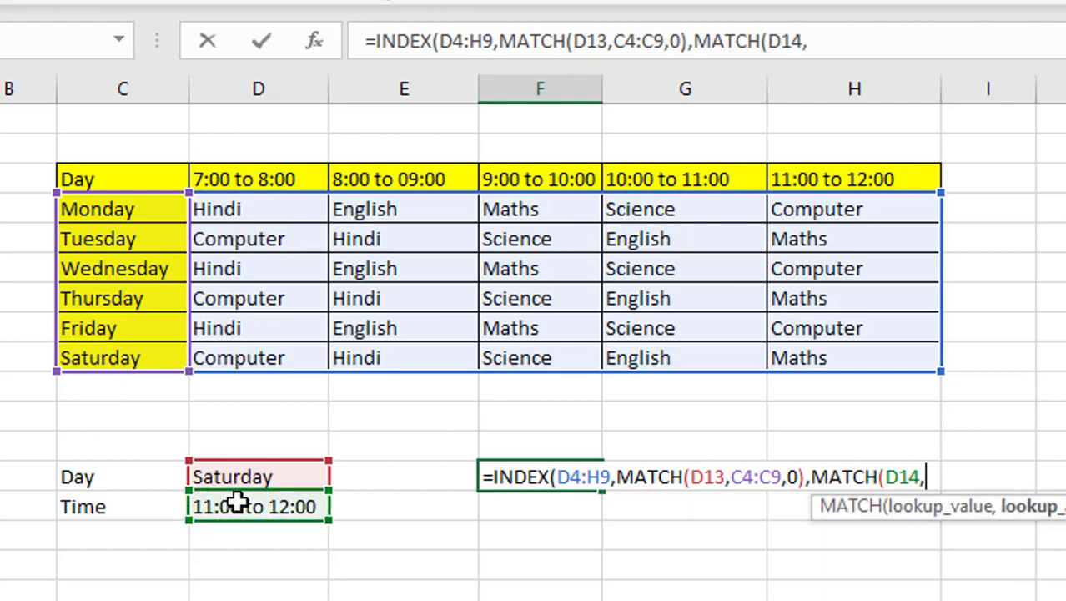
left_click_drag(241, 164, 897, 182)
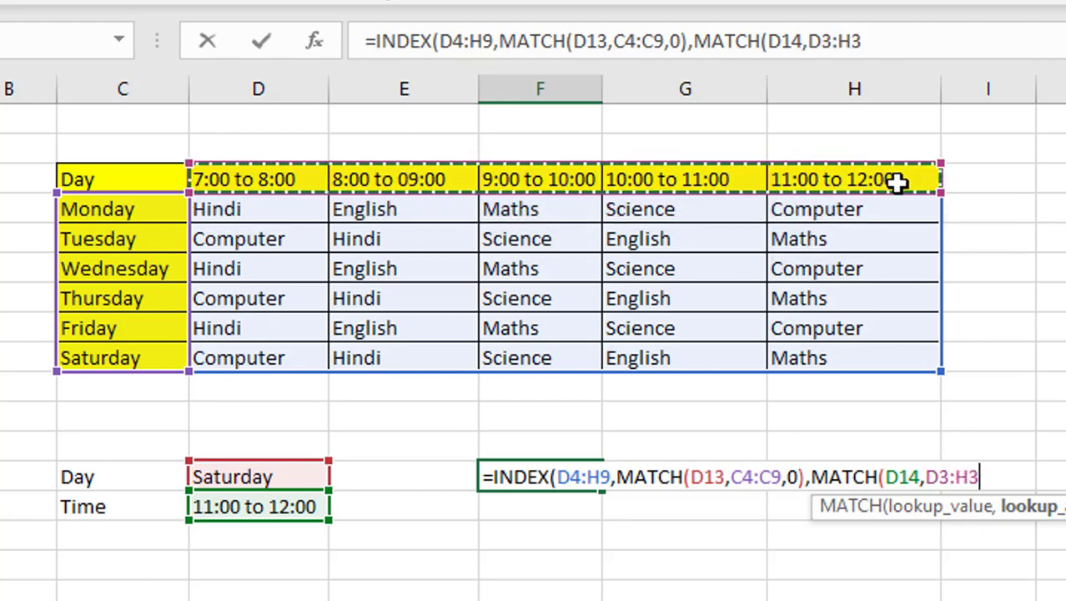
type(",0)")
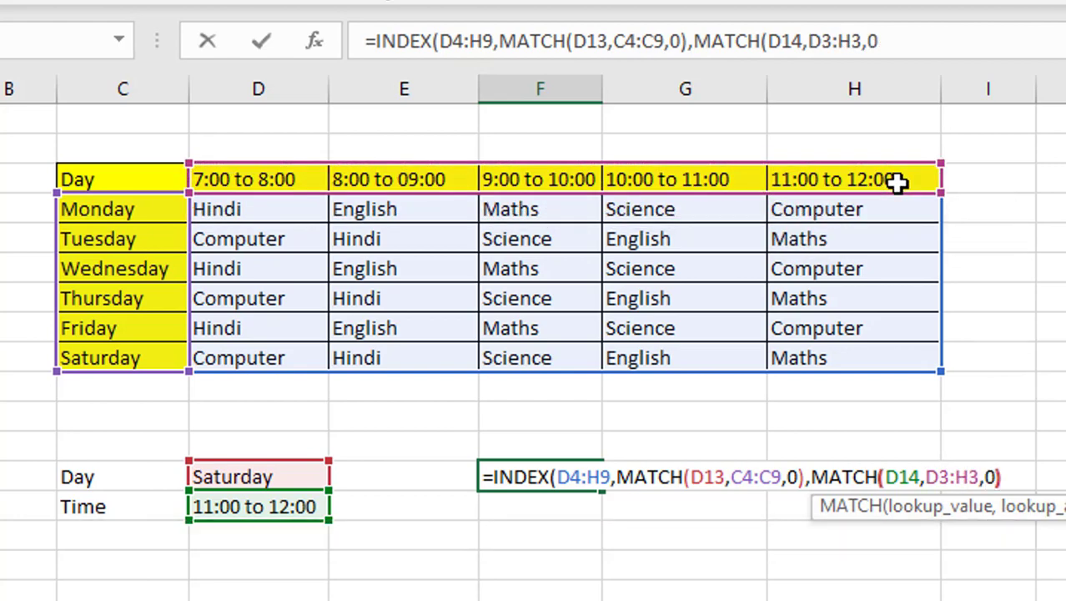
key("Return")
key("Return")
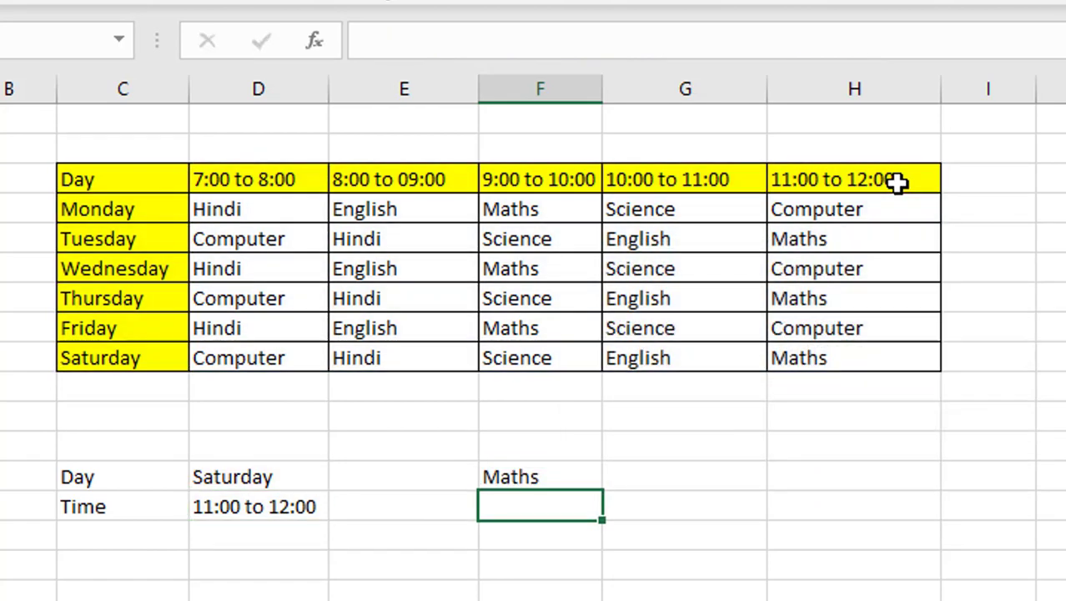
- Review the day, time and subject cells, and choose Wednesday from the D13 day list
left_click(250, 464)
left_click(310, 506)
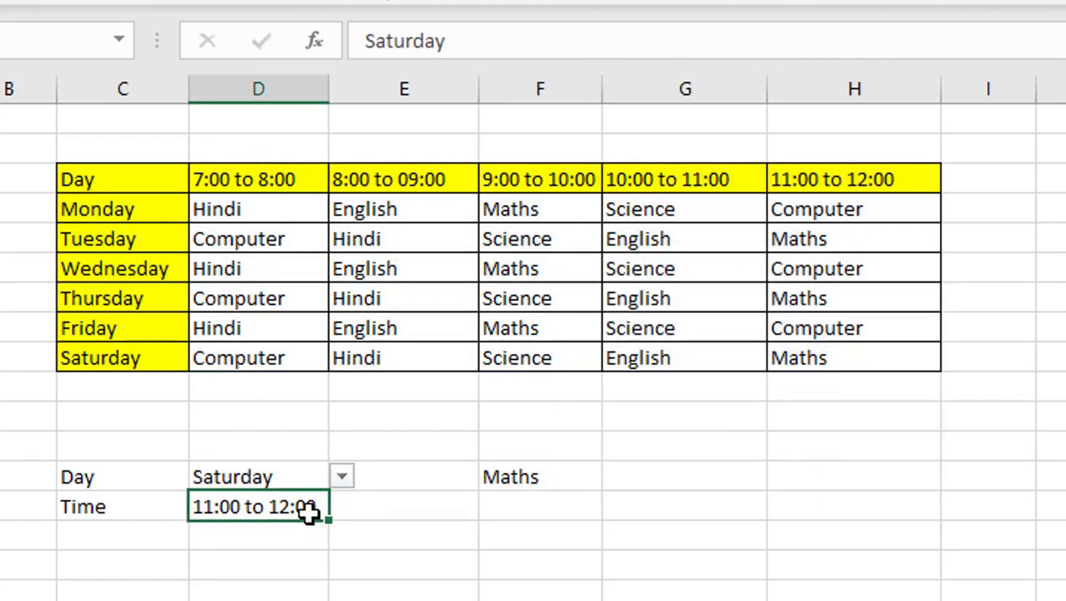
left_click(522, 478)
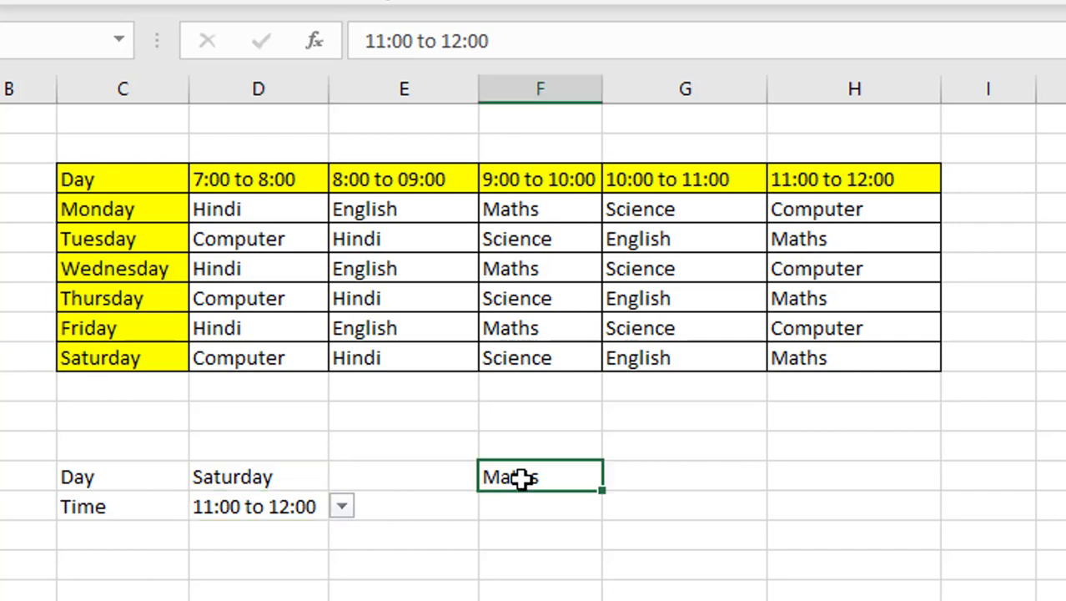
left_click(299, 478)
left_click(342, 477)
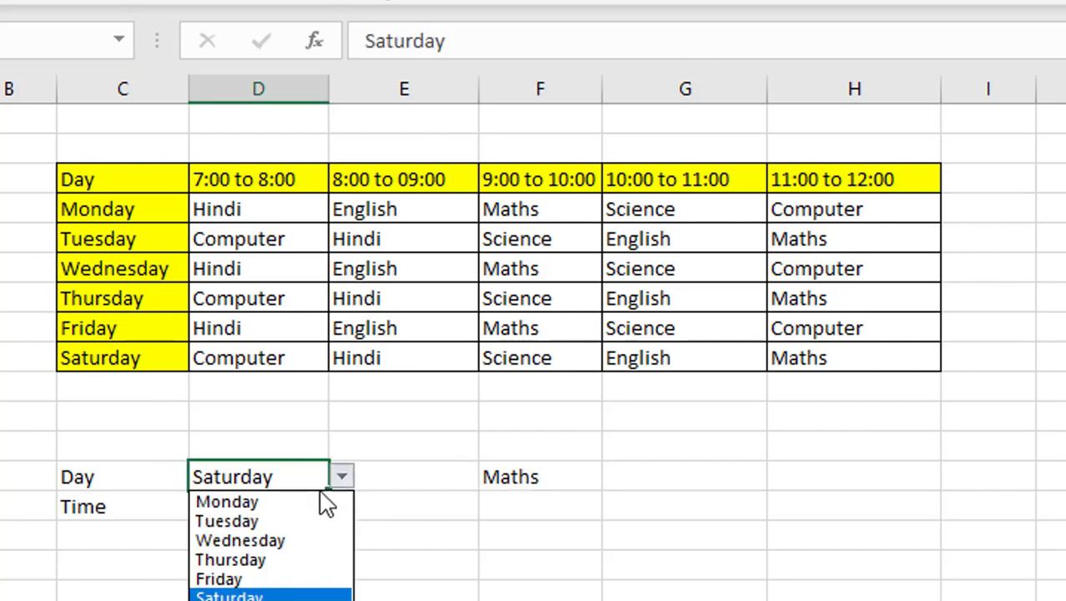
left_click(241, 541)
- Compare the selected time and the timetable's Wednesday row with the subject returned in F13
left_click(250, 505)
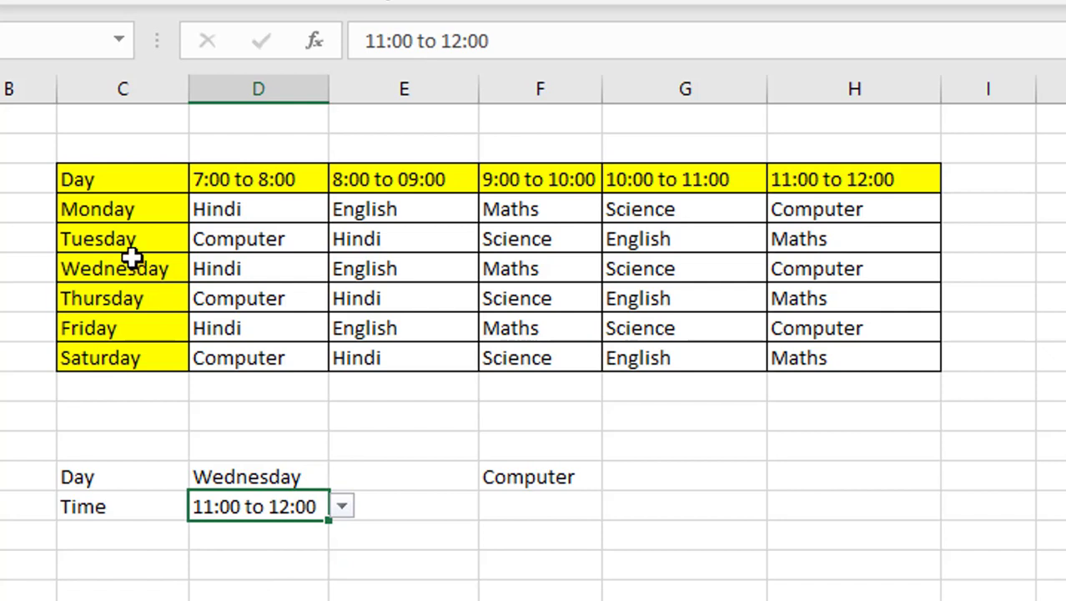
left_click(132, 266)
left_click(721, 294)
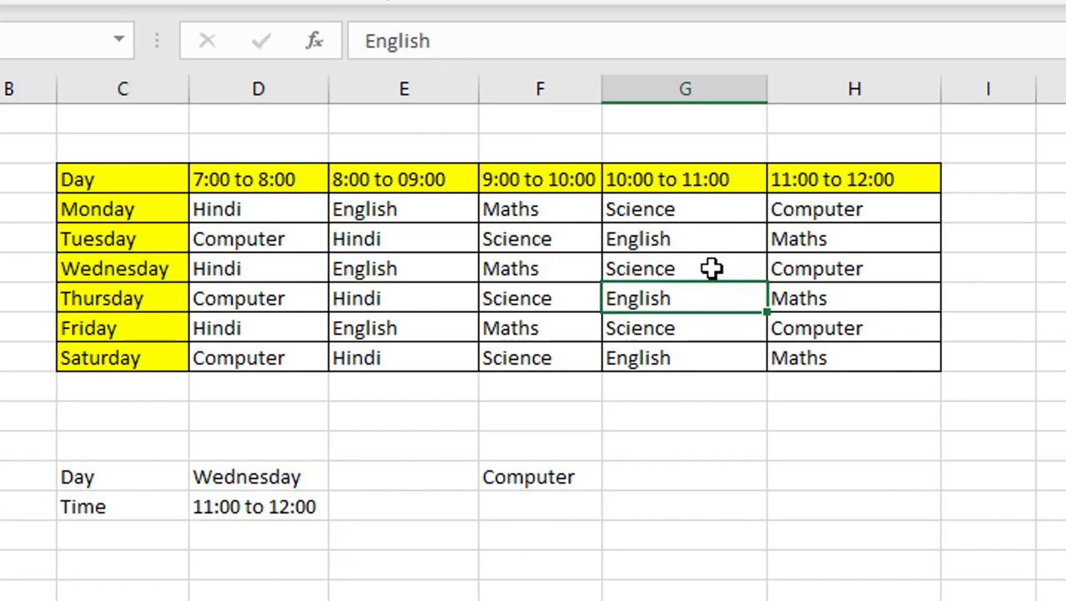
left_click(708, 264)
- Test the lookup by changing the D14 time to 7:00 to 8:00, and finish with 8:00 to 09:00
left_click(212, 503)
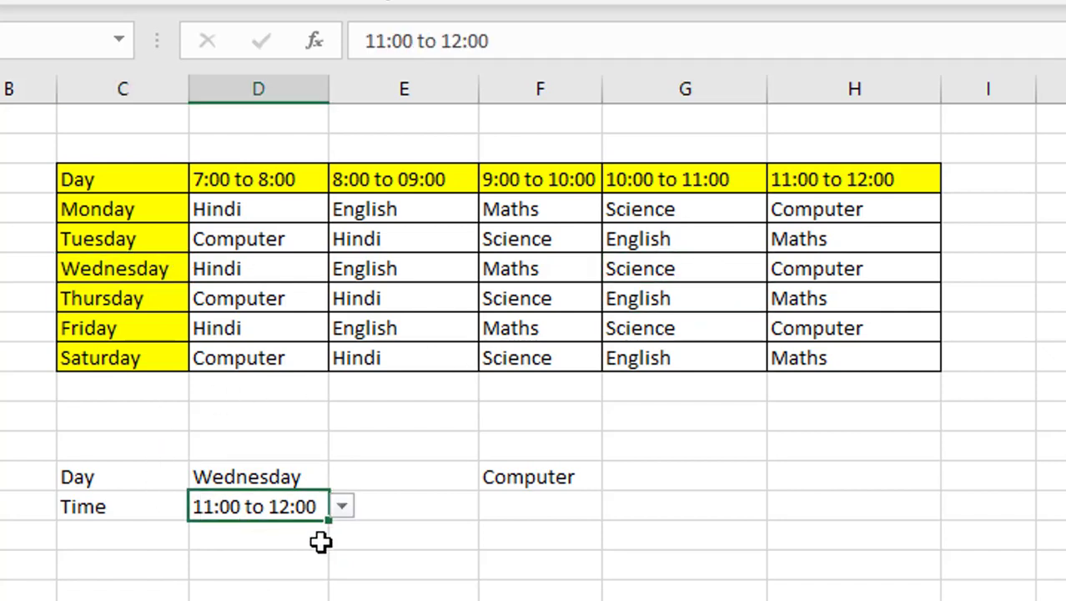
left_click(336, 512)
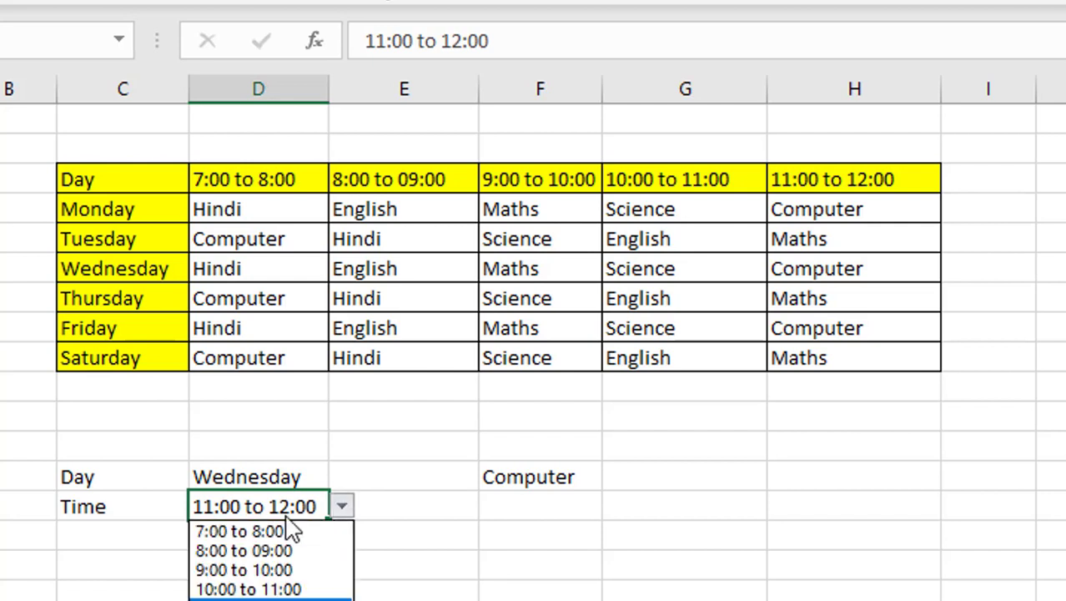
left_click(212, 526)
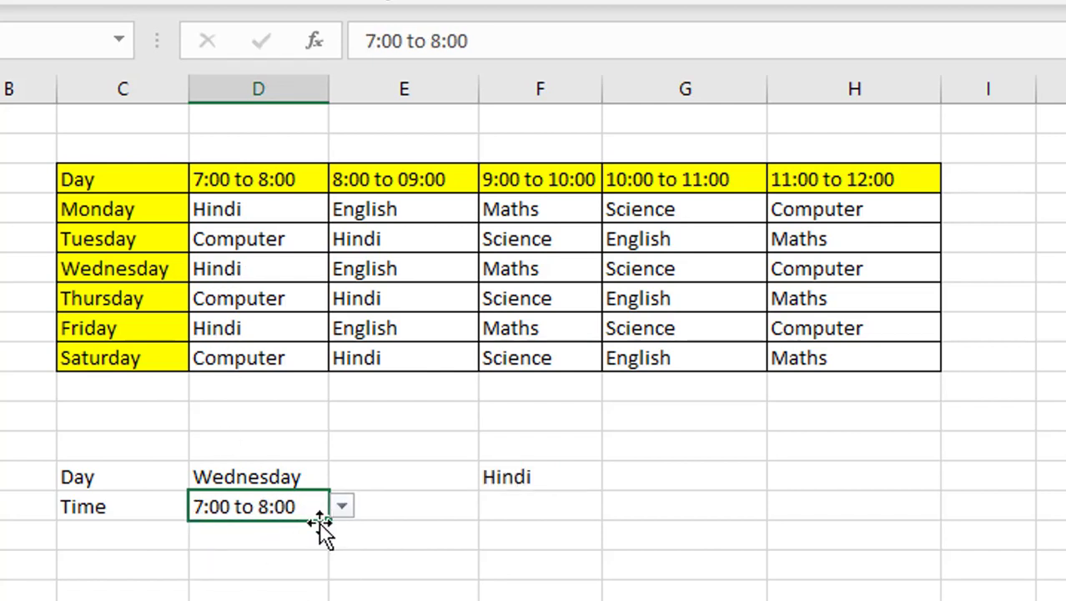
left_click(344, 507)
left_click(250, 548)
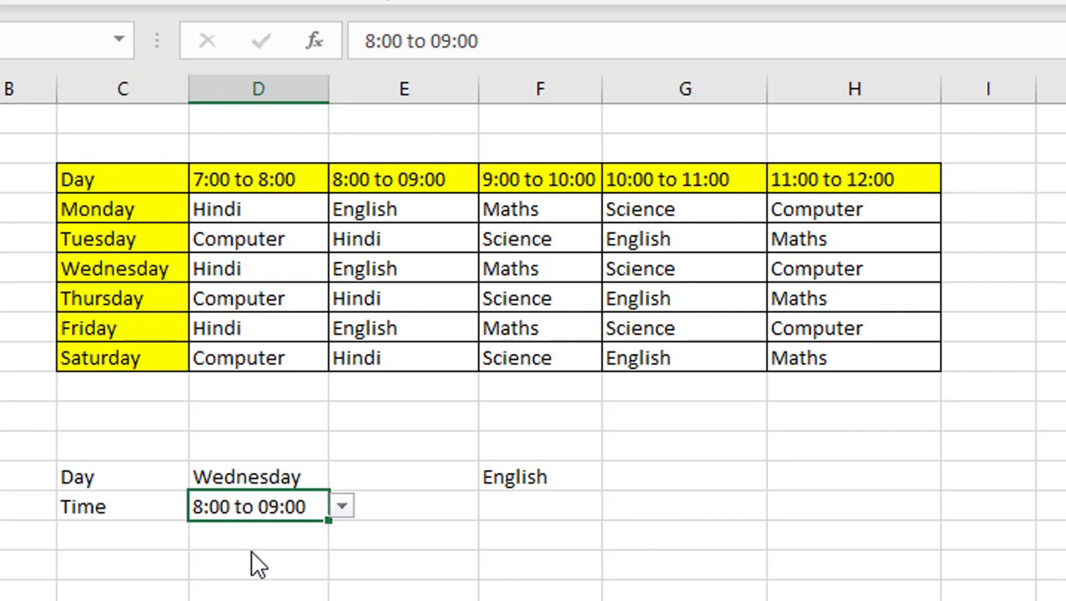
- Switch to the Countif sheet and look over the attendance table and its Present, Absent and Sunday columns
left_click(338, 212)
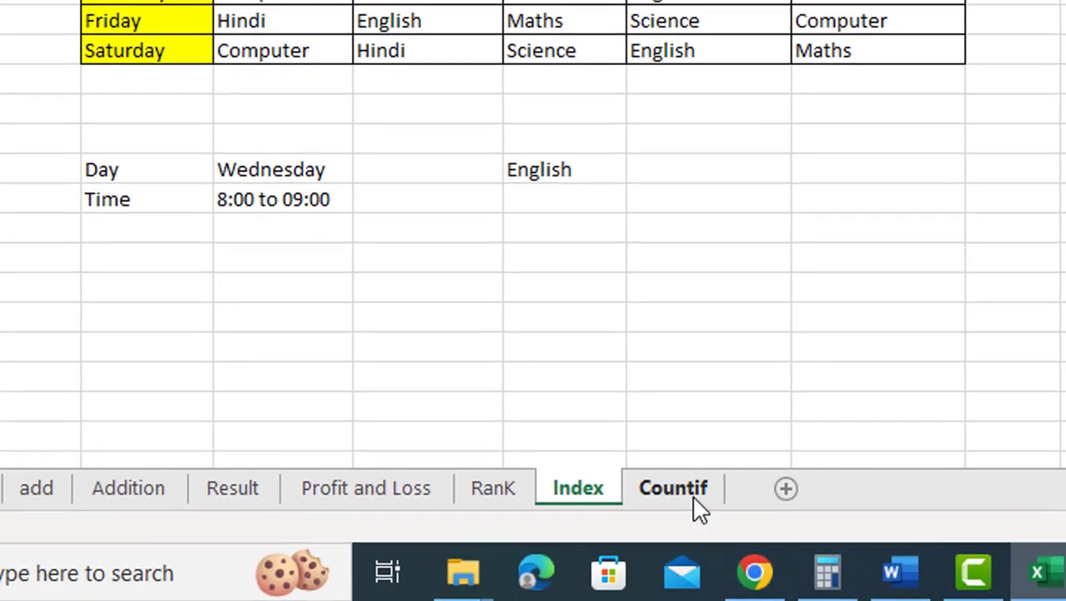
left_click(690, 493)
left_click(1048, 408)
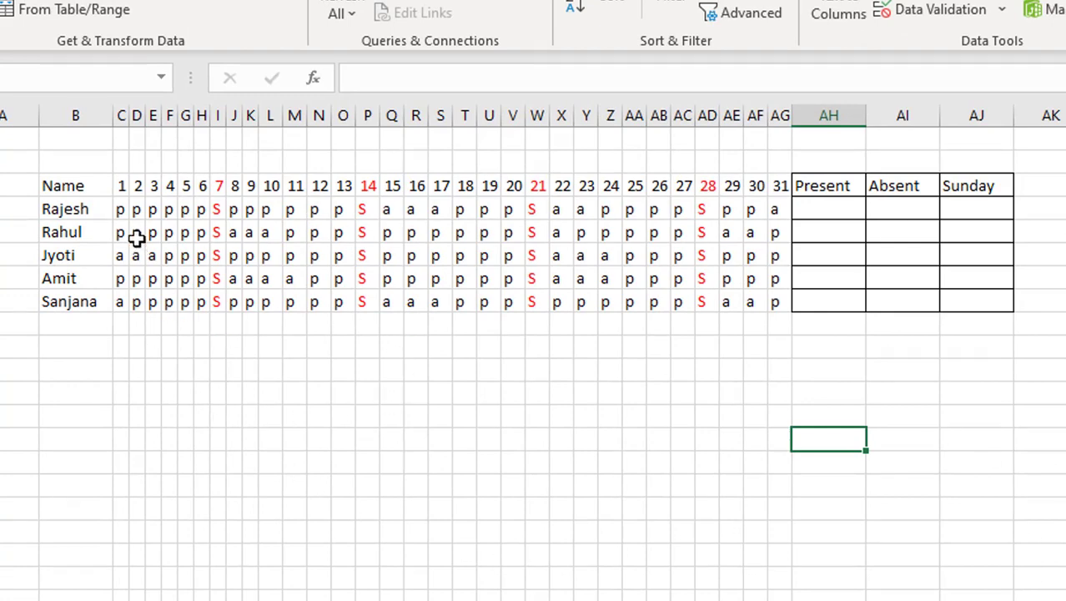
left_click(136, 212)
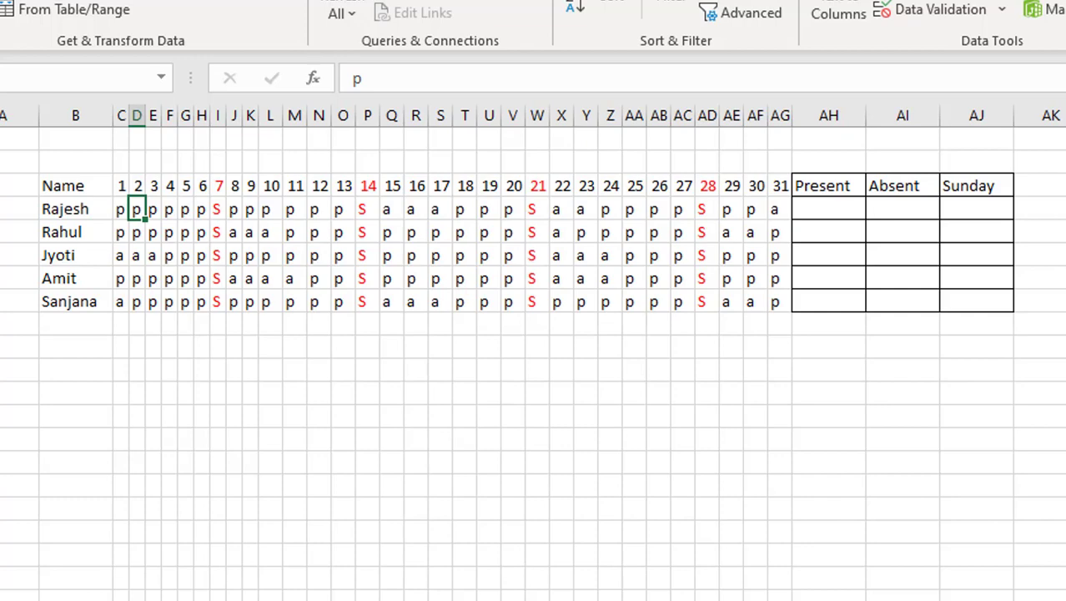
- On a new blank sheet, enter a and b alternately from D6 down and fill the pattern across D6:S20
key("ctrl+Page_Down")
left_click(255, 246)
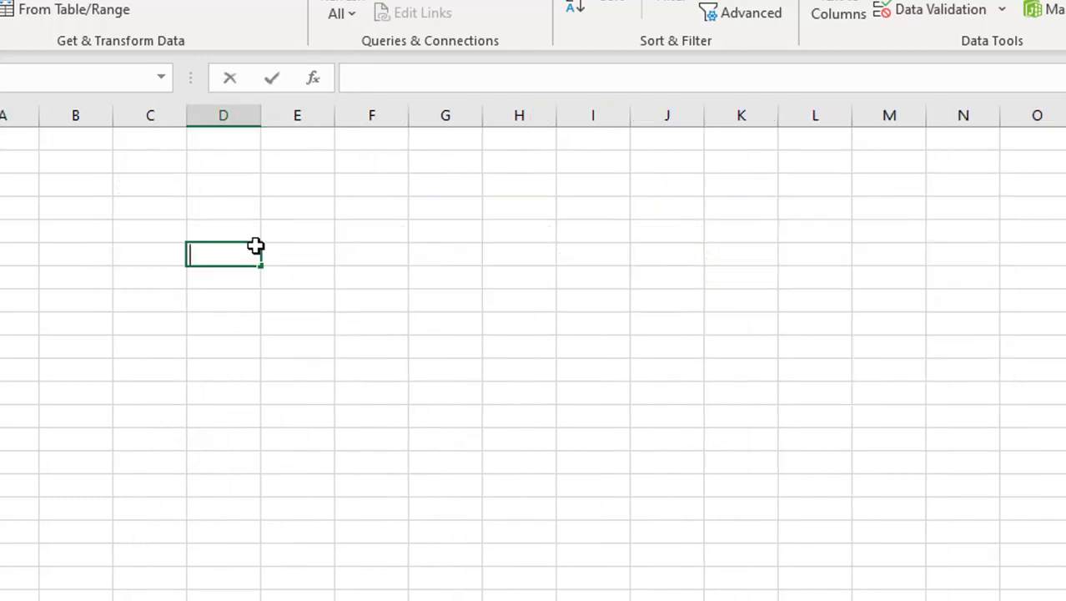
type("a")
key("Return")
type("b")
key("Return")
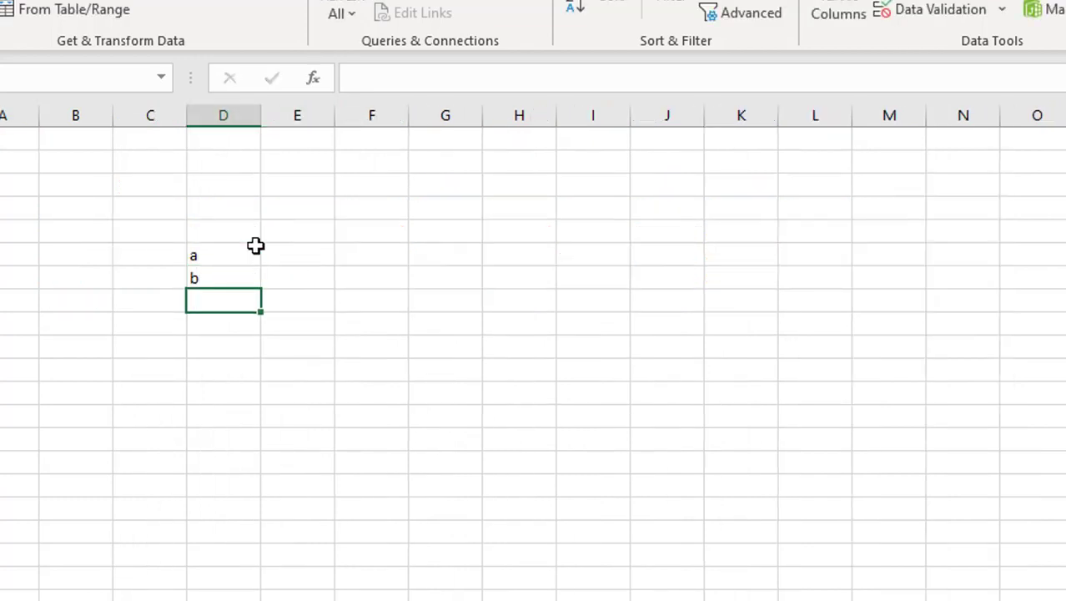
type("a")
key("Return")
type("b")
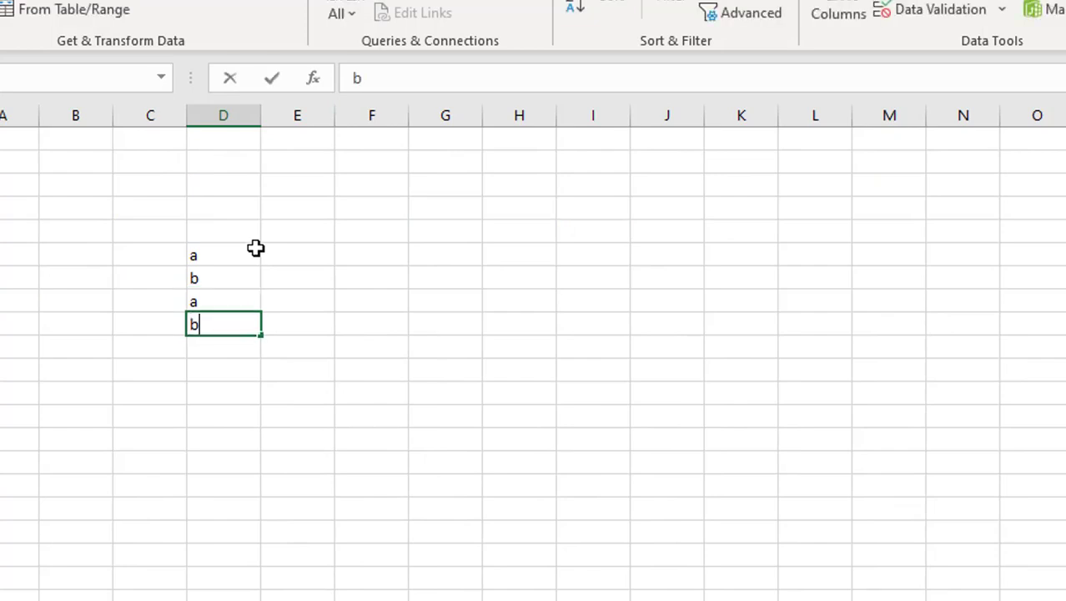
left_click_drag(215, 260, 1058, 588)
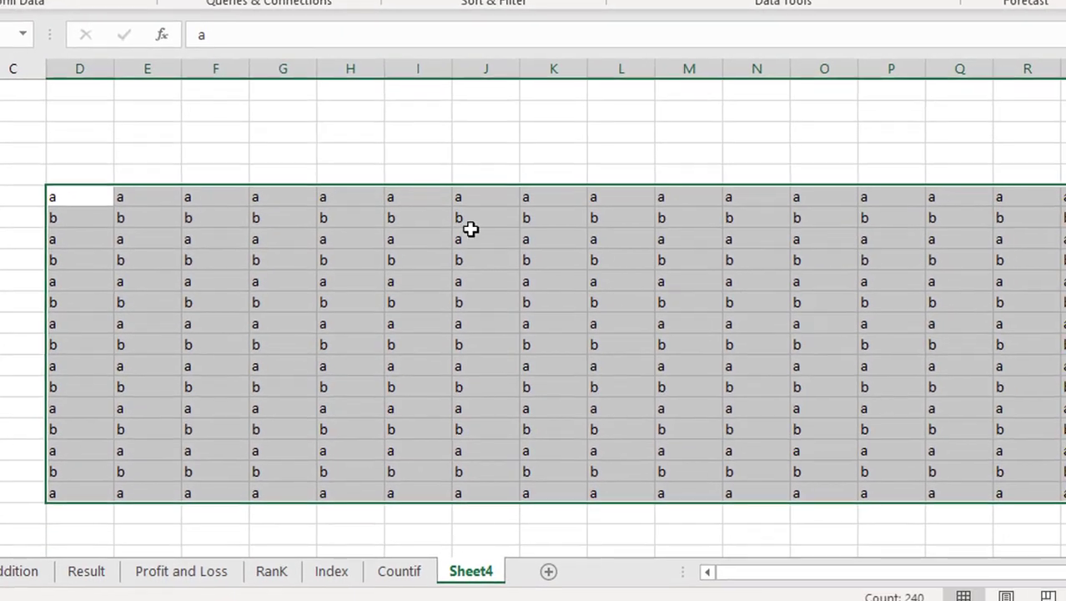
- Enter =COUNTIF(D6:S20,"a") in I3 to count the a entries in the block
left_click(606, 193)
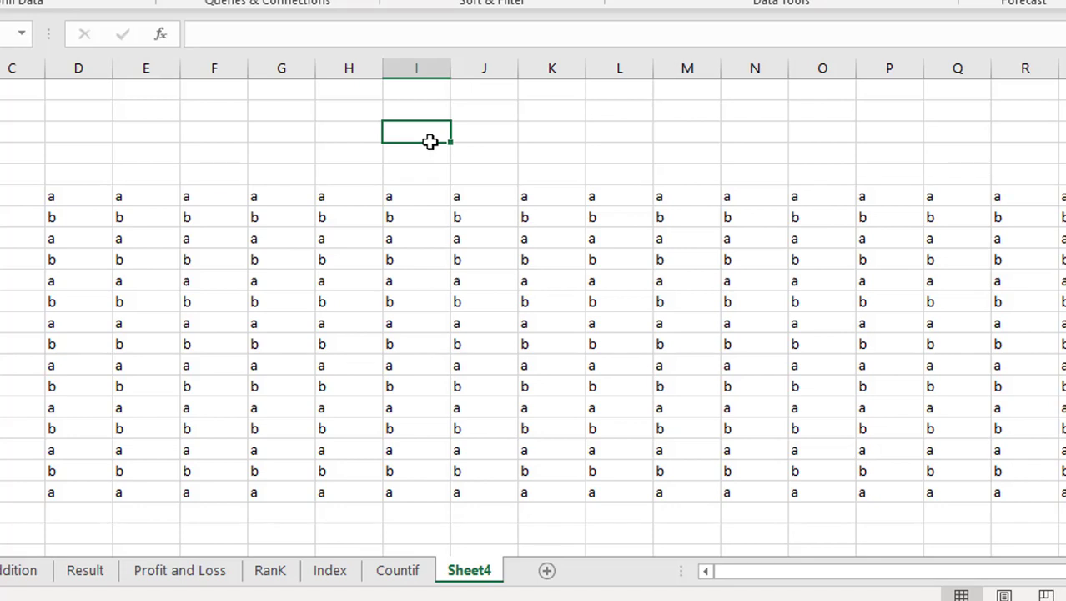
type("=")
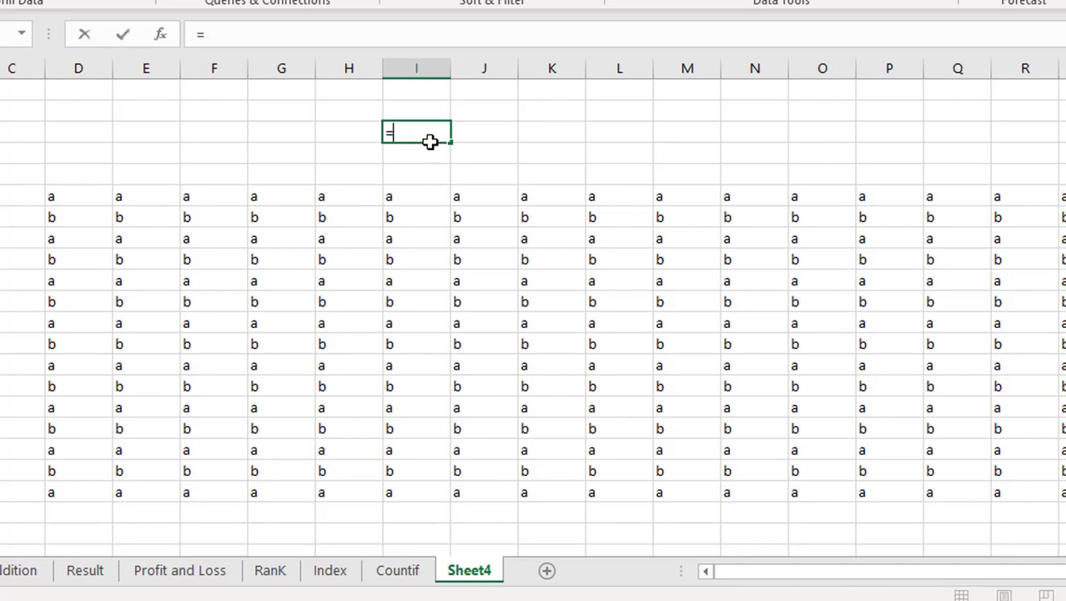
type("ount")
key("BackSpace")
key("BackSpace")
type("counti")
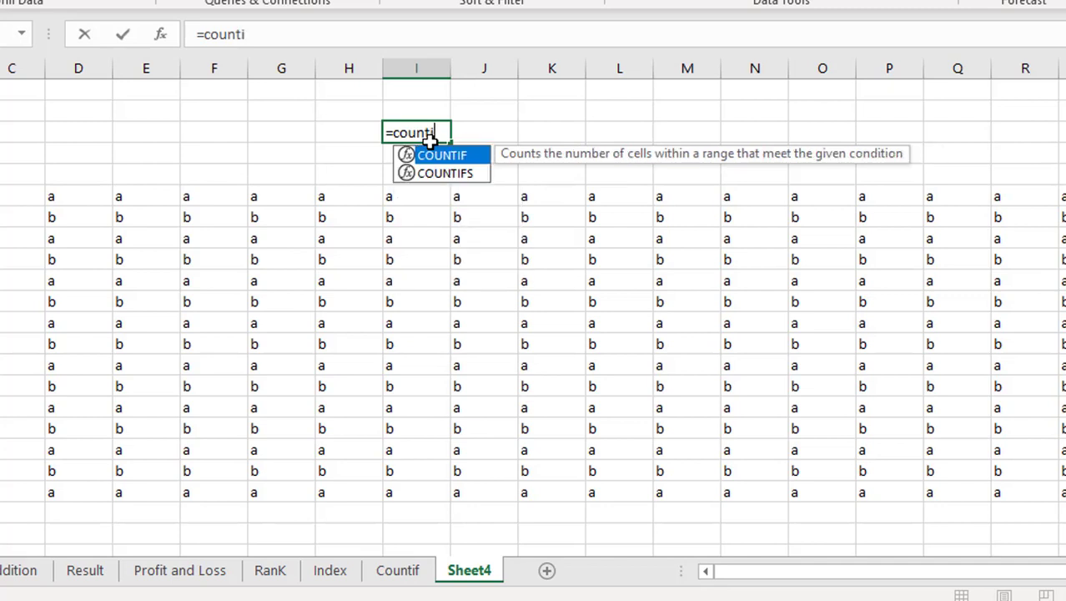
type("f")
key("Tab")
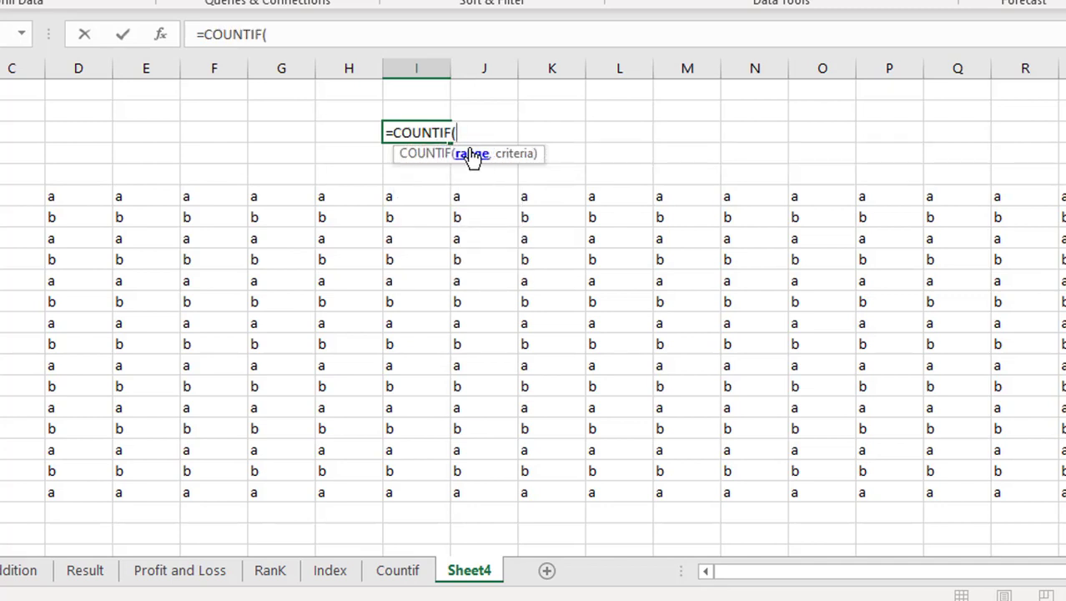
left_click_drag(57, 199, 1059, 492)
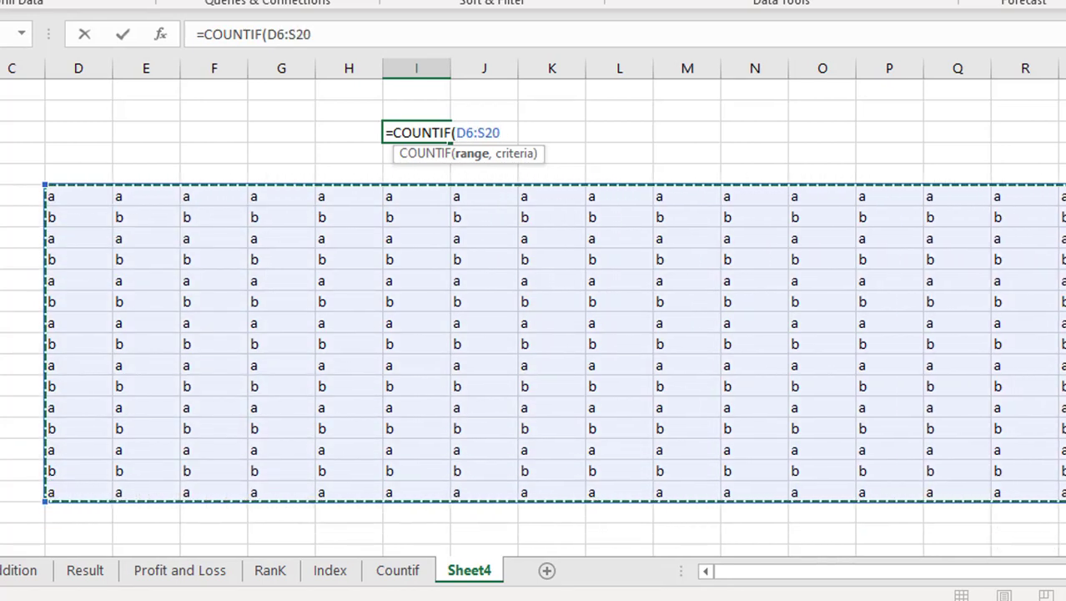
type(",")
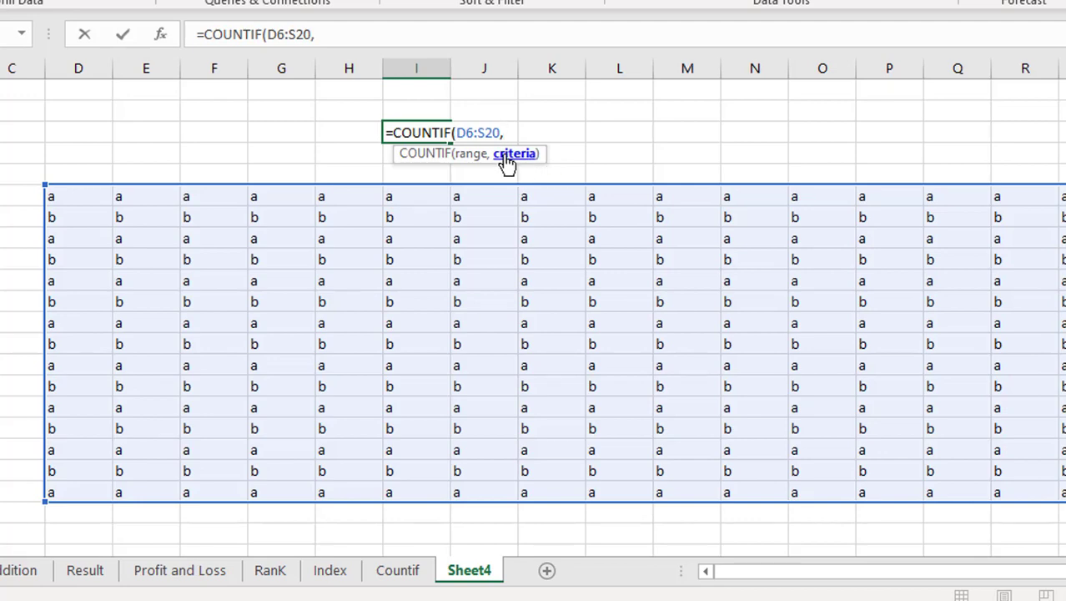
type("\"a\")")
key("Return")
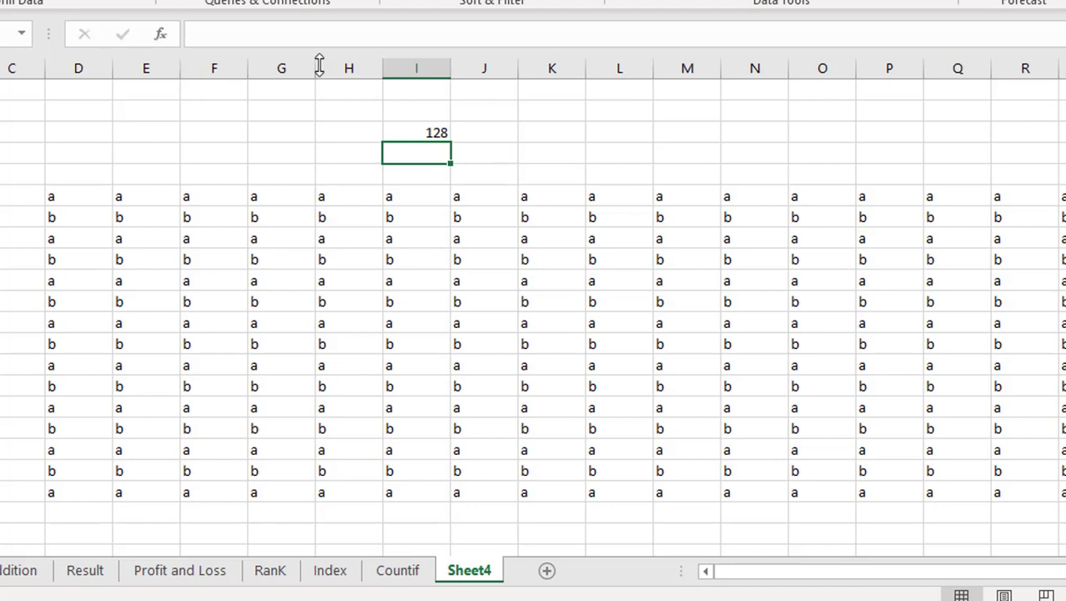
- Enter =COUNTIF(D6:S20,"b") in I4 to count the b entries in the same block
type("=co")
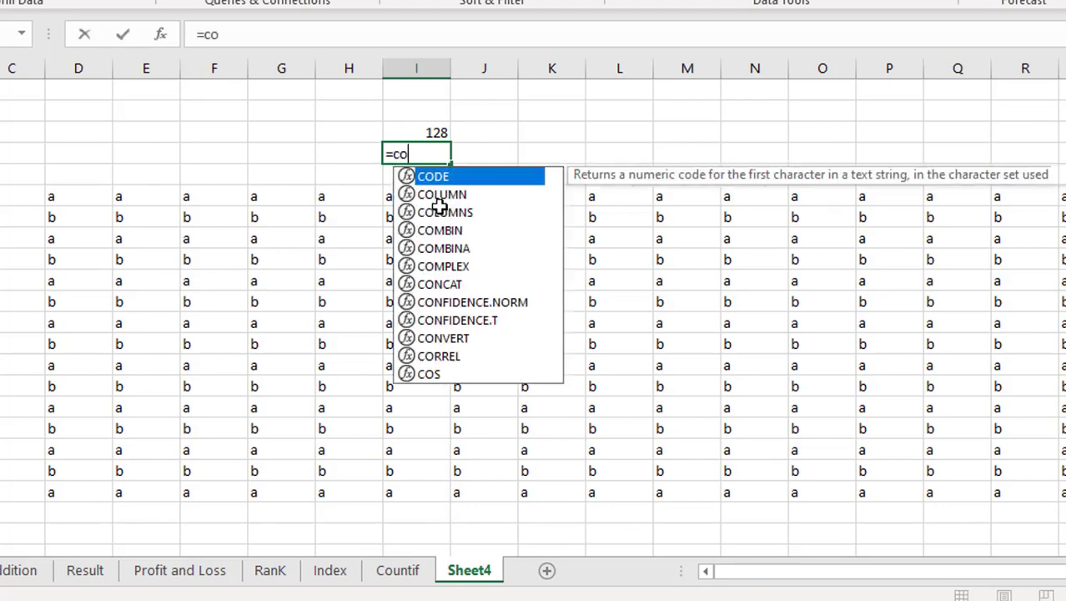
type("untif")
key("Tab")
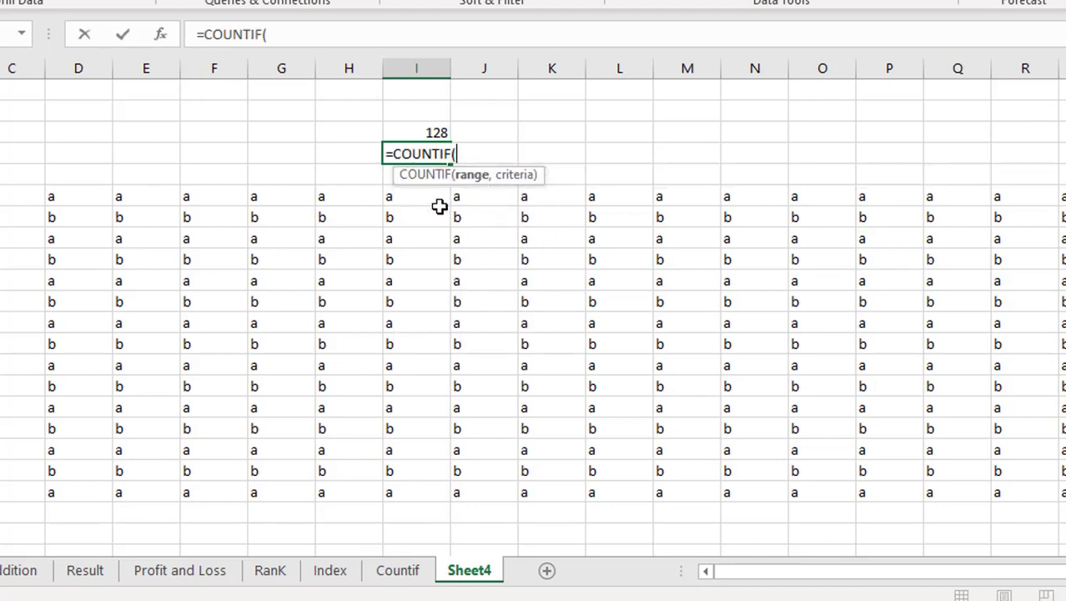
left_click_drag(77, 206, 1064, 492)
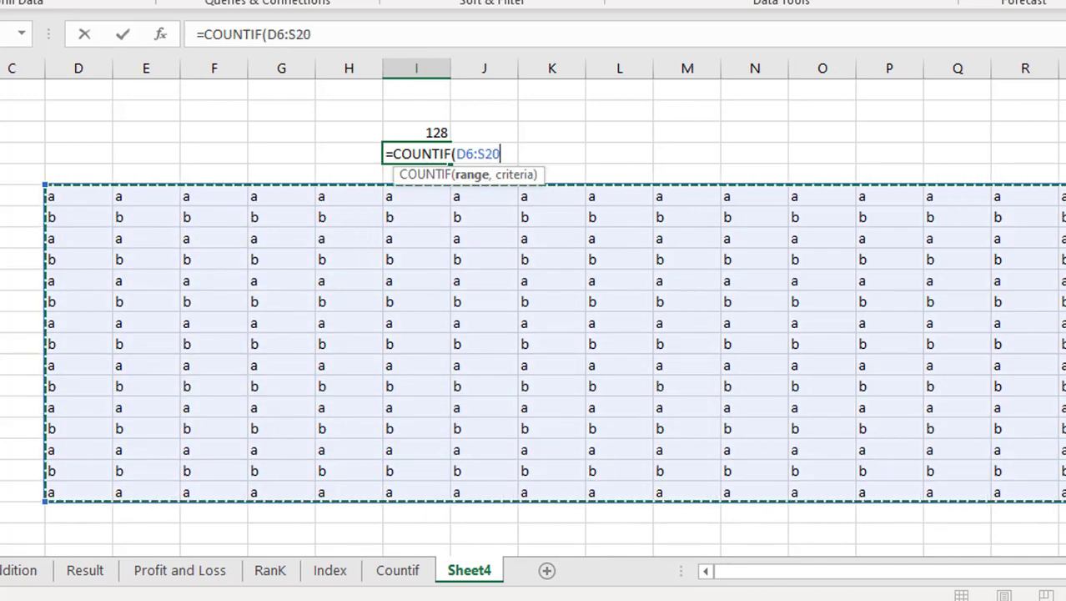
type(",\"")
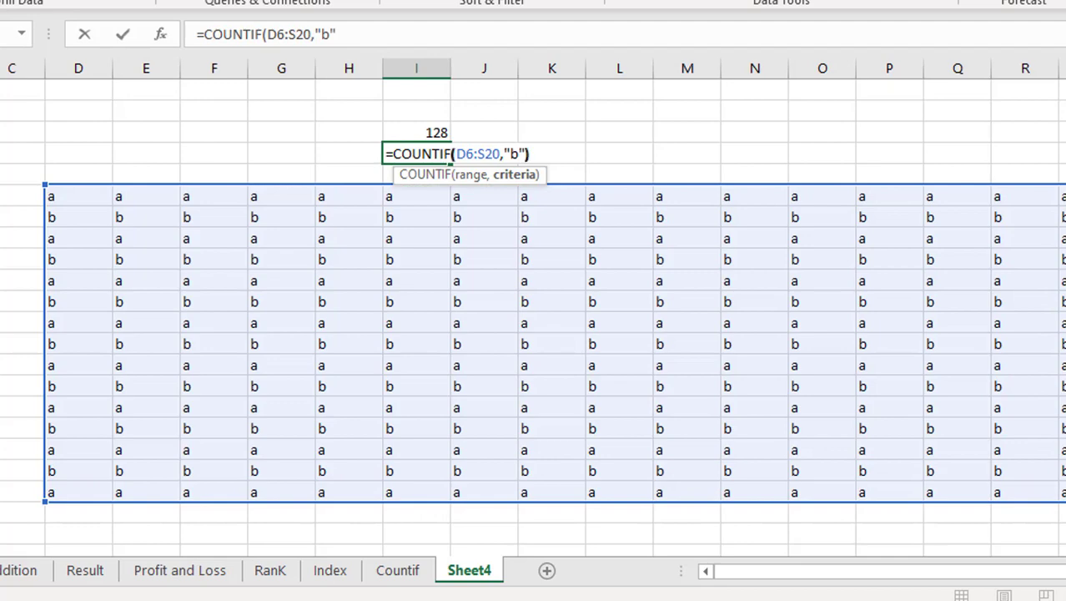
type("b\")")
key("Return")
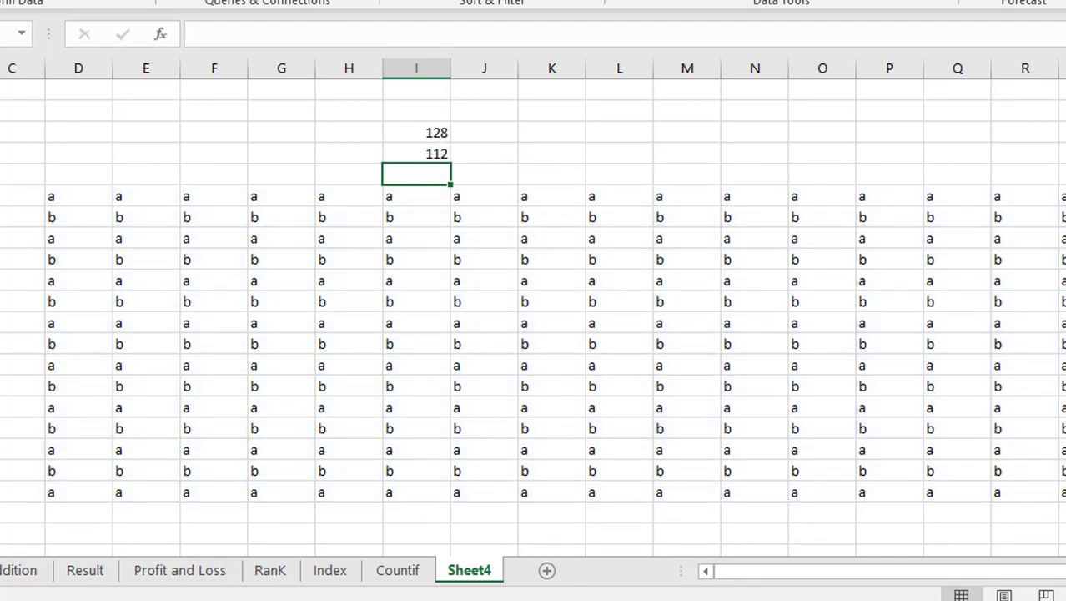
- Return to the Countif sheet and examine the p and a attendance marks in row 4
left_click(398, 573)
left_click(771, 182)
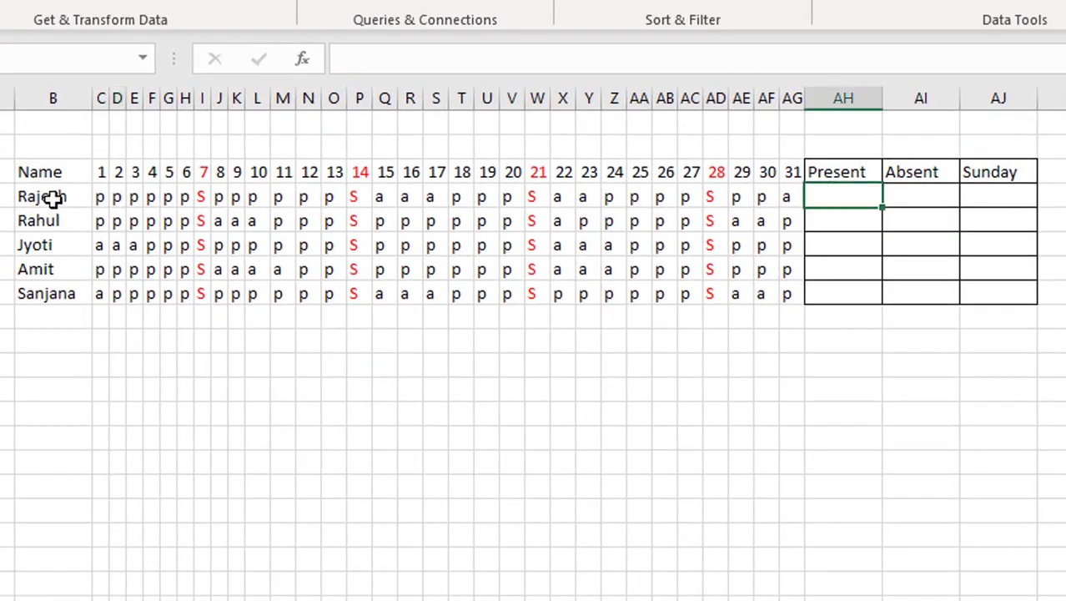
left_click(79, 195)
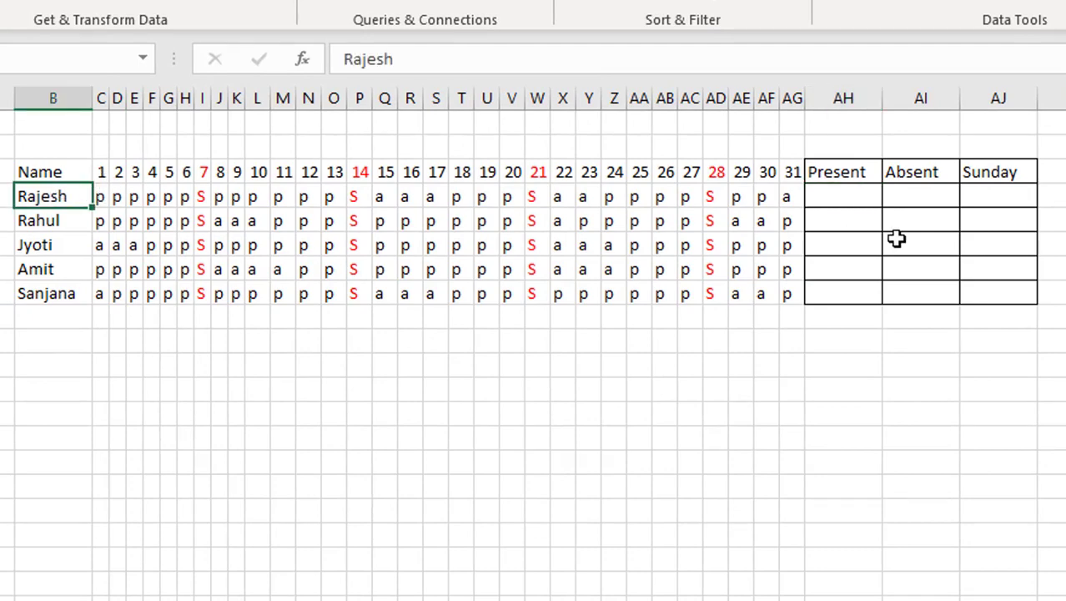
left_click(120, 195)
left_click(409, 201)
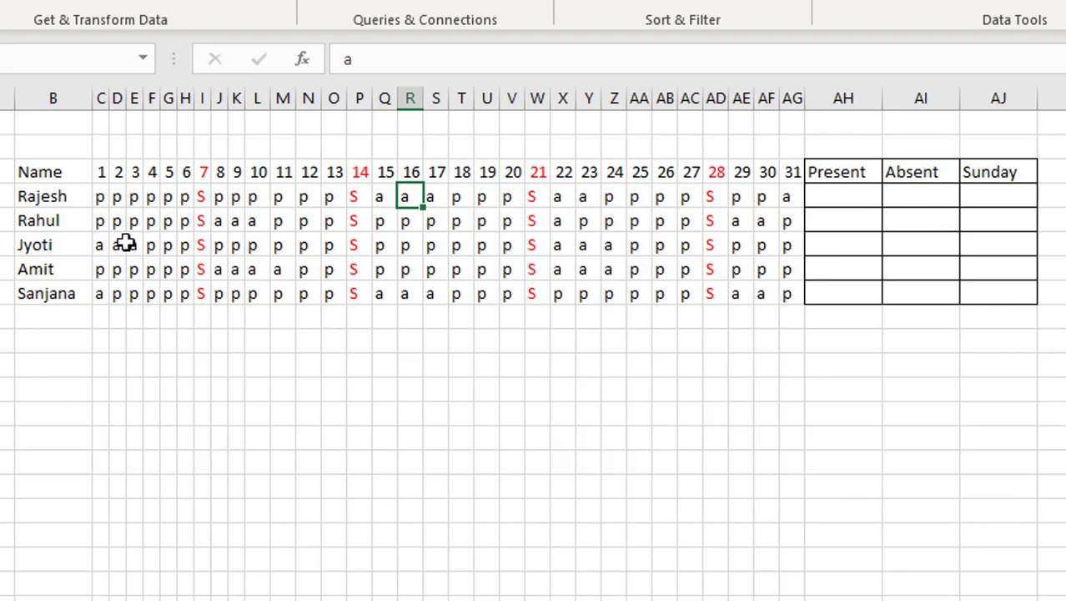
left_click(152, 197)
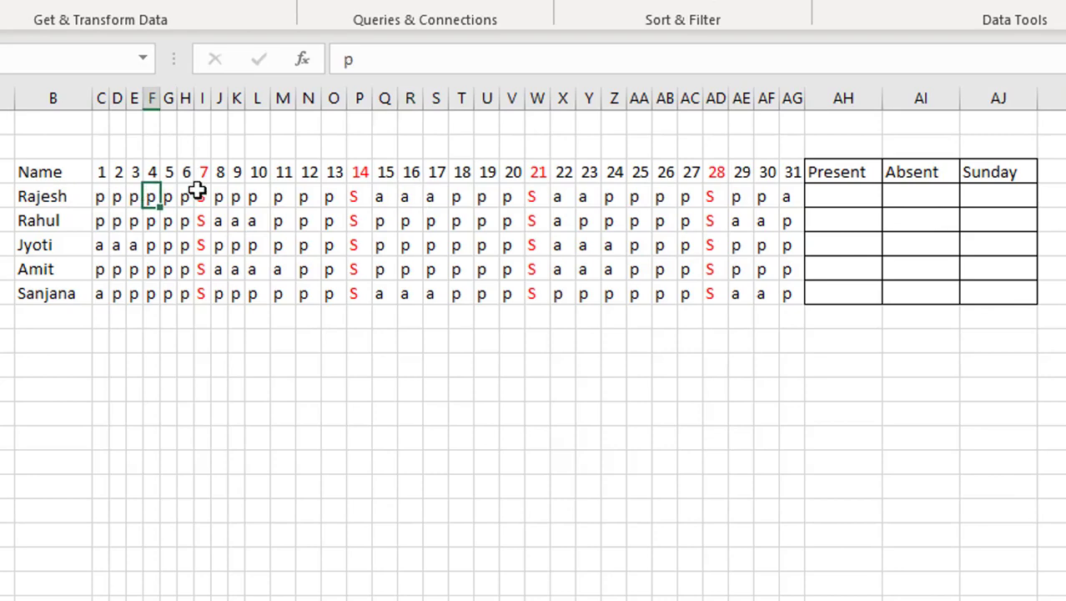
- Enter =COUNTIF(C4:AG4,"p") in AH4 to count the present days in the first attendance row
left_click(831, 198)
type("=counti")
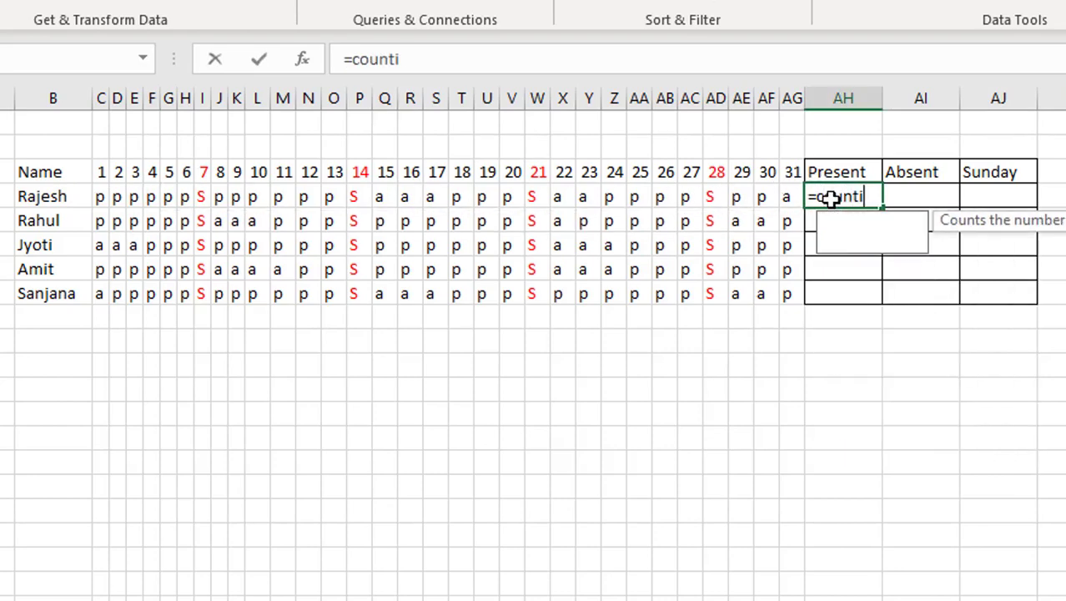
key("Tab")
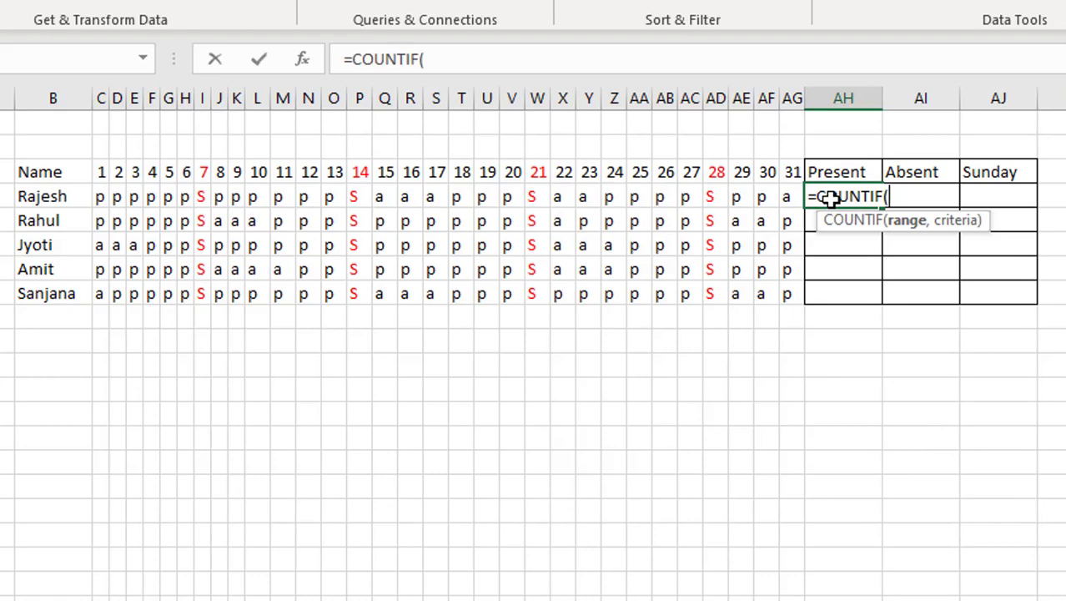
left_click_drag(790, 201, 107, 197)
type(",")
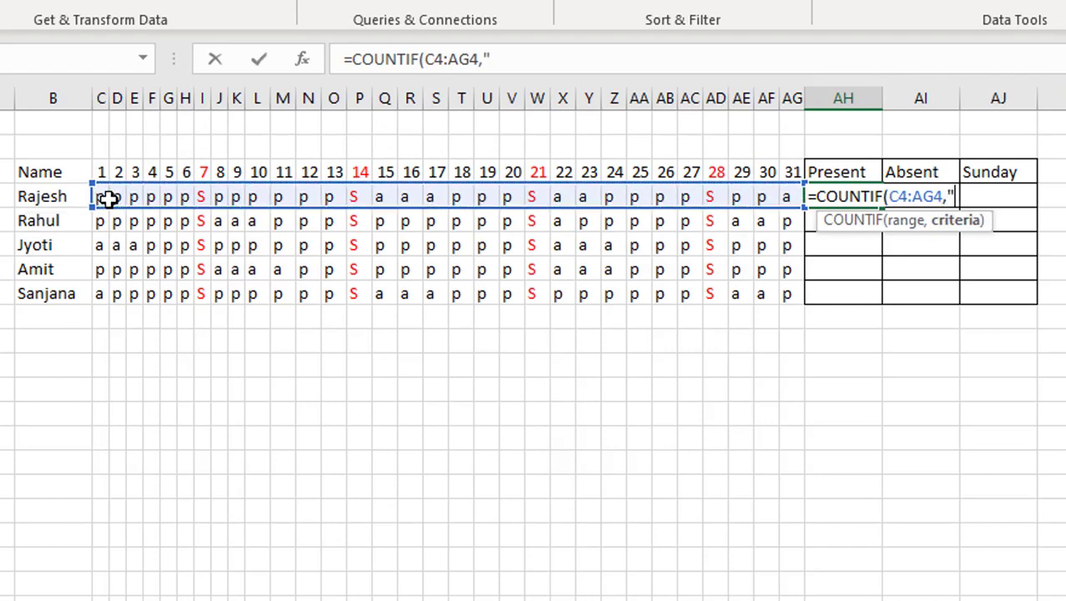
type("\"p\")")
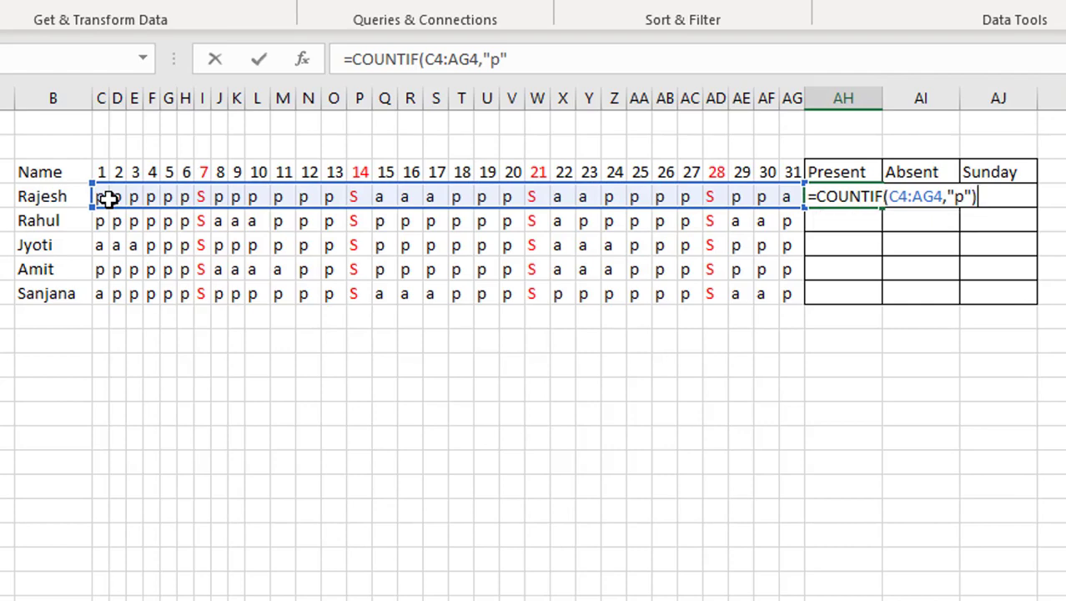
key("Return")
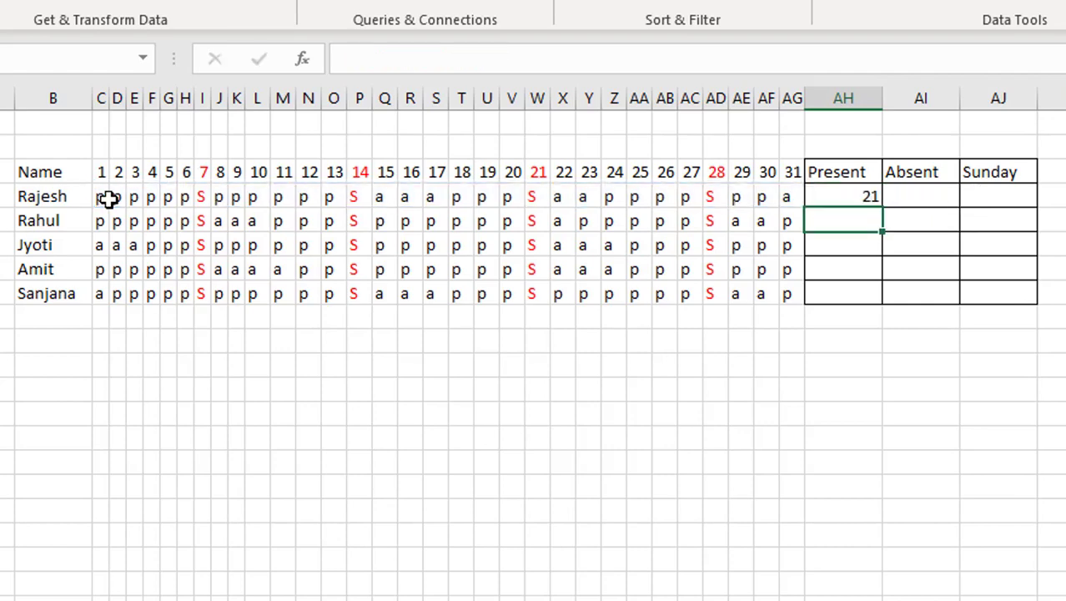
- Enter =COUNTIF(C4:AG4,"b") in the first Absent cell, AI4
key("Up")
key("Right")
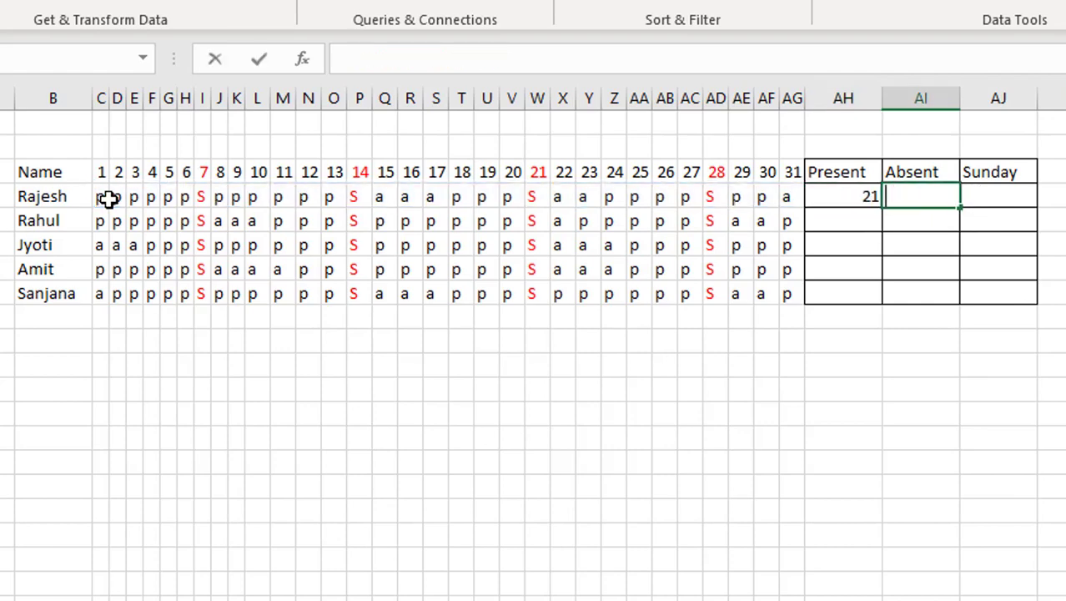
type("=counti")
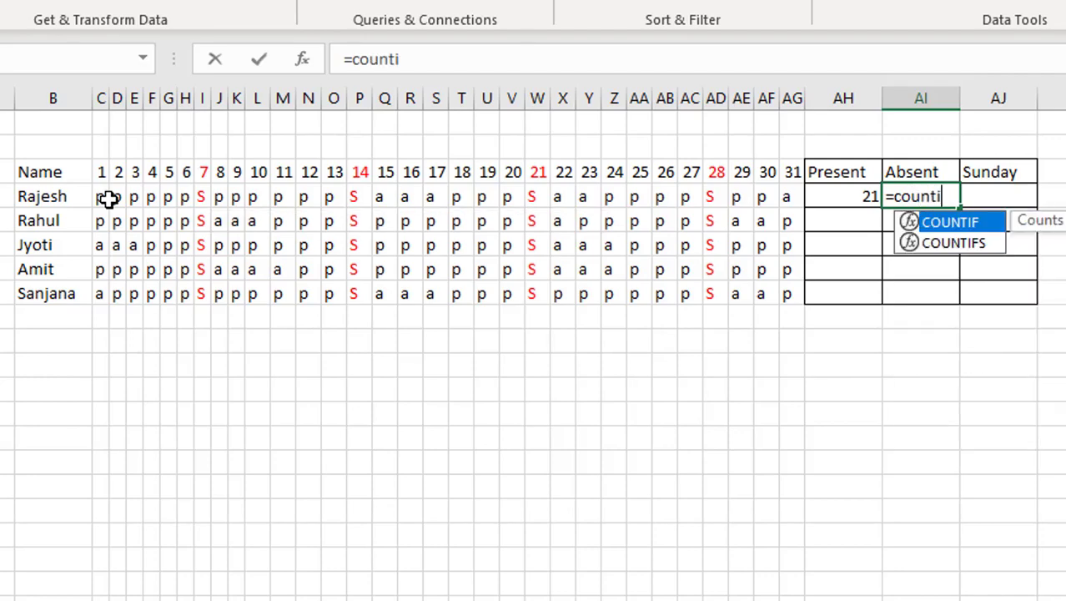
key("Tab")
key("Left")
key("Left")
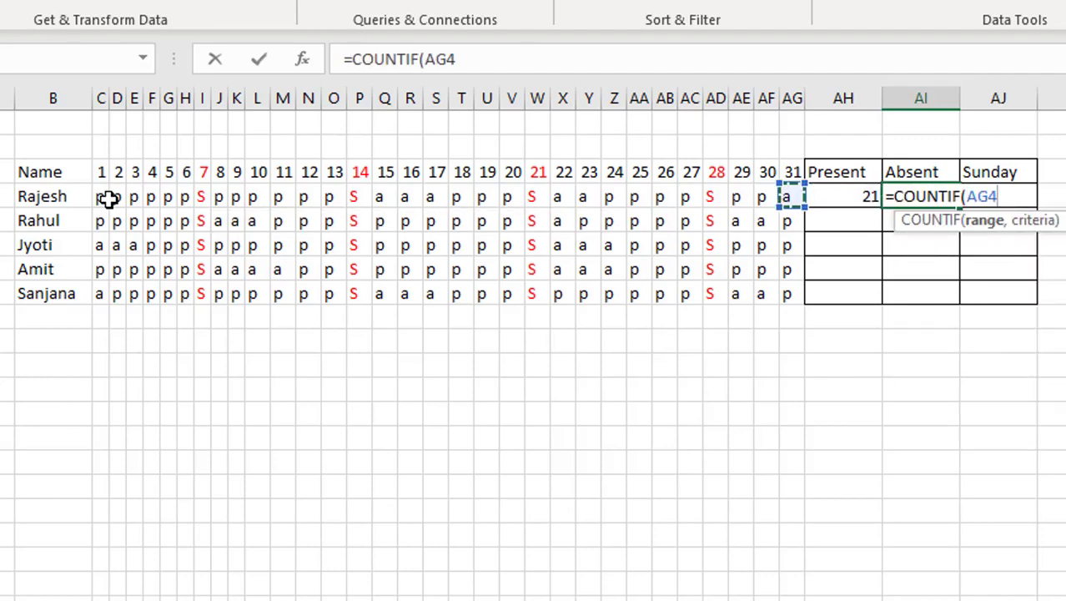
key("shift+Left")
key("shift+Left")
key("shift+Left")
key("shift+Left")
key("shift+Left")
key("shift+Left")
key("shift+Left")
key("shift+Left")
key("shift+Left")
key("shift+Left")
key("shift+Left")
key("shift+Left")
key("shift+Left")
key("shift+Left")
key("shift+Left")
key("shift+Left")
key("shift+Left")
key("shift+Left")
key("shift+Left")
key("shift+Left")
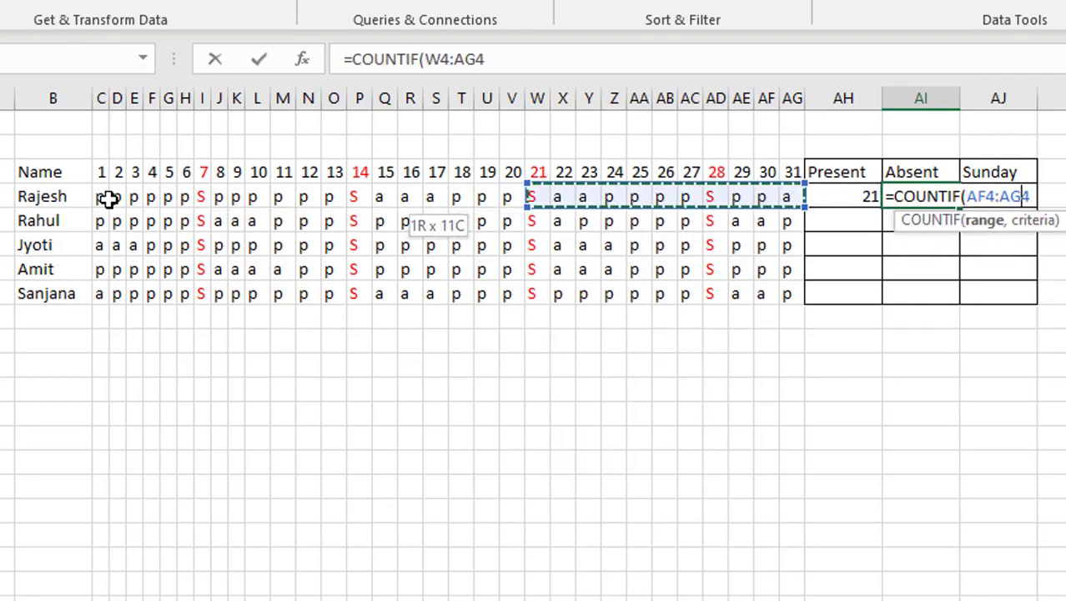
key("shift+Left")
key("shift+Left")
key("shift+Left")
key("shift+Left")
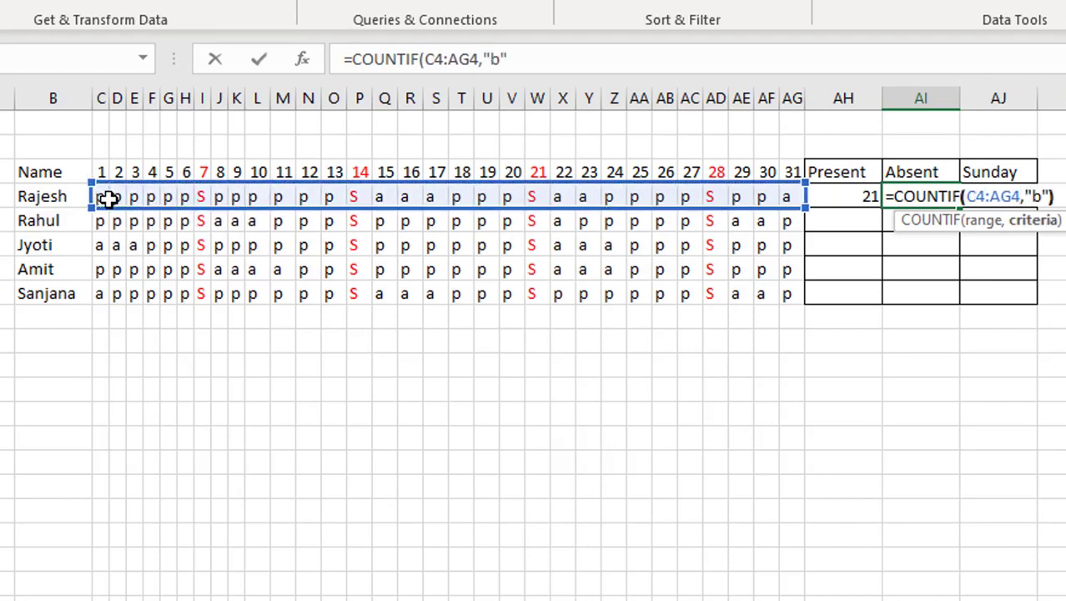
key("Return")
key("Up")
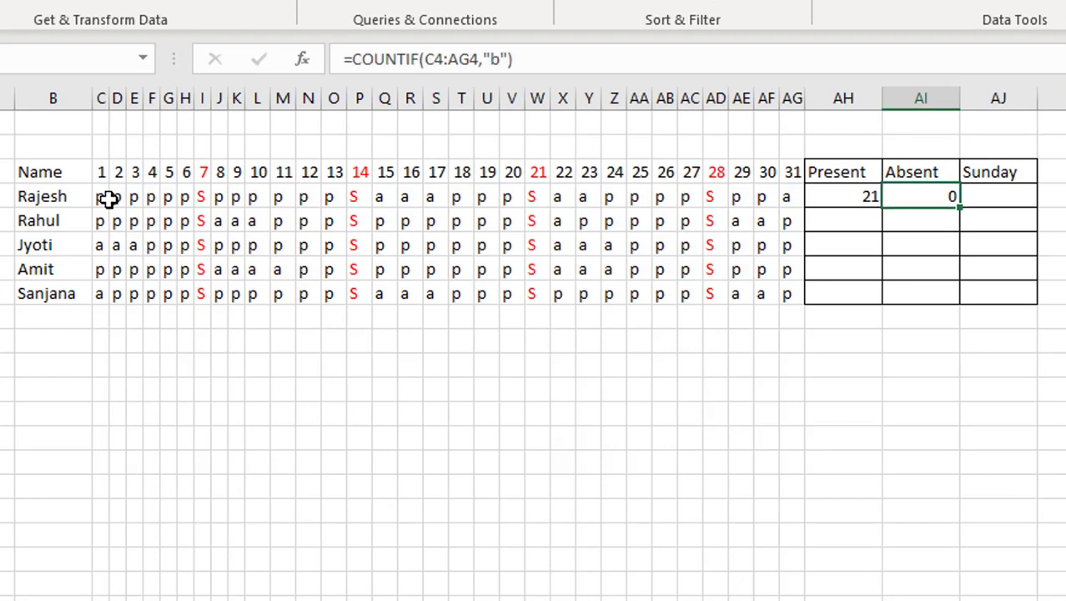
- Change the COUNTIF criterion in AI4 to "a" so the formula reads =COUNTIF(C4:AG4,"a")
key("F2")
key("Left")
key("Left")
key("BackSpace")
type("a")
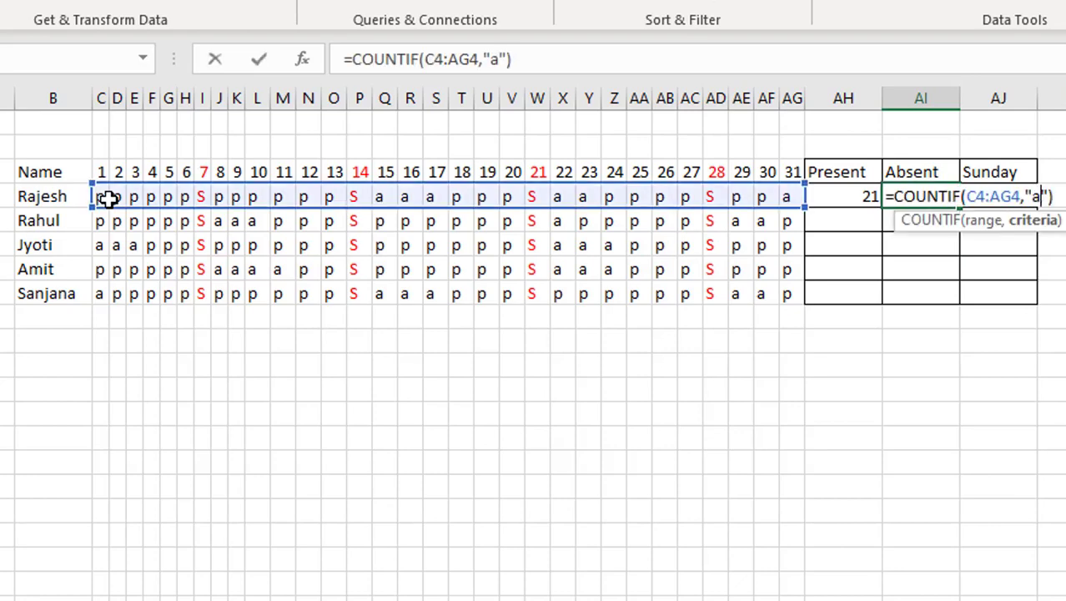
key("Return")
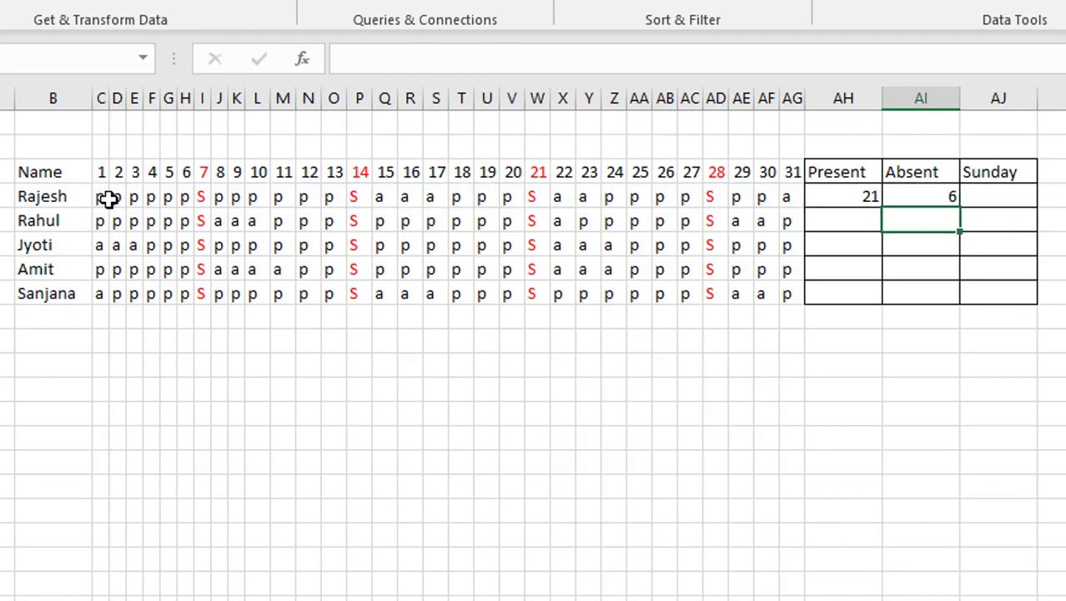
- Enter =COUNTIF(C4:AG4,"s") in AJ4 to count the Sundays in the first attendance row
key("Up")
key("Left")
key("Right")
key("Right")
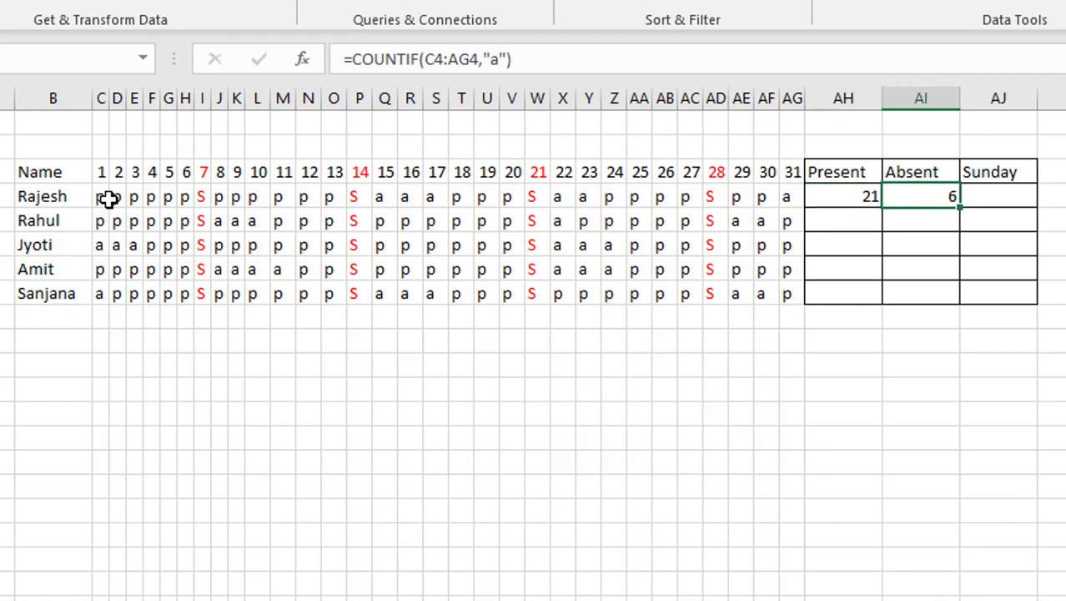
type("=sum")
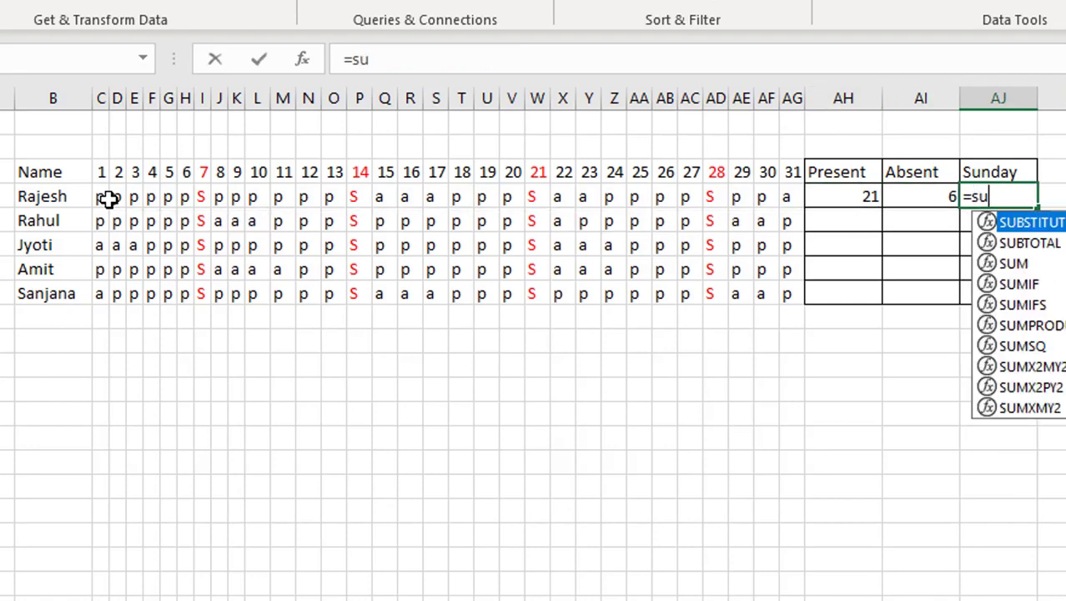
key("BackSpace")
key("BackSpace")
key("BackSpace")
type("count")
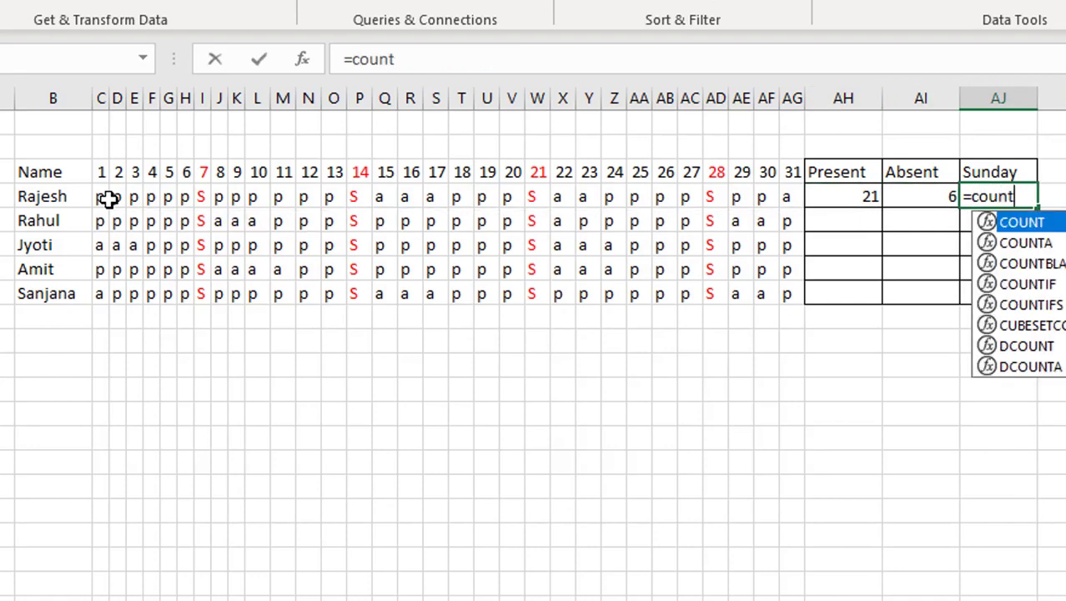
key("Down")
key("Down")
key("Down")
key("Tab")
key("Left")
key("Left")
key("Left")
key("Left")
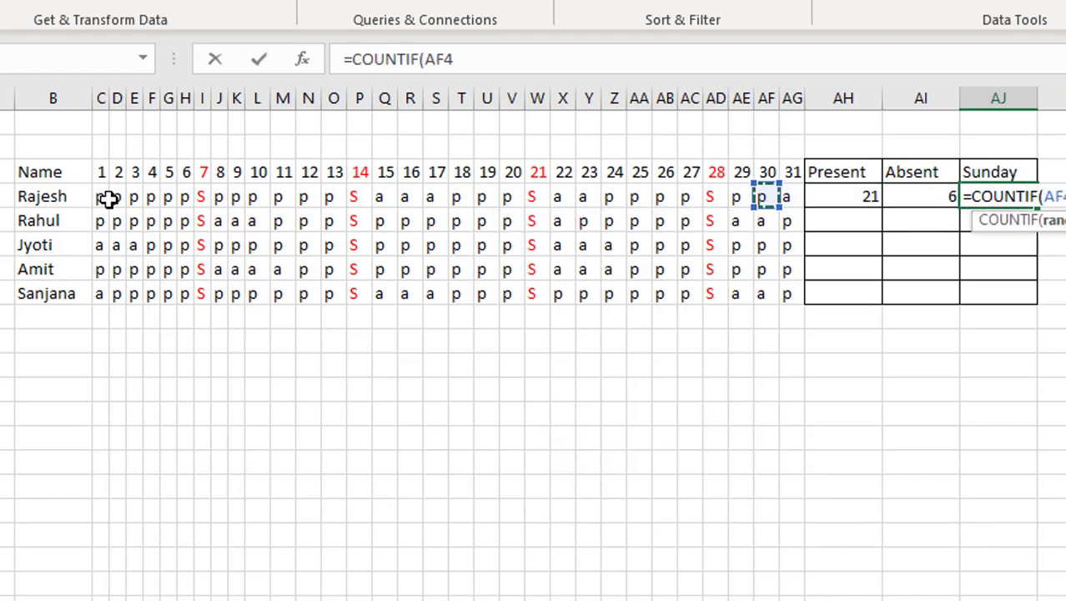
key("Right")
key("shift+Left")
key("shift+Left")
key("shift+Left")
key("shift+Left")
key("shift+Left")
key("shift+Left")
key("shift+Left")
key("shift+Left")
key("shift+Left")
key("shift+Left")
key("shift+Left")
key("shift+Left")
key("shift+Left")
key("shift+Left")
key("shift+Left")
key("shift+Left")
key("shift+Left")
key("shift+Left")
key("shift+Left")
key("shift+Left")
key("shift+Left")
key("shift+Left")
key("shift+Left")
key("shift+Left")
key("shift+Left")
key("shift+Left")
key("shift+Left")
key("shift+Left")
key("shift+Left")
key("shift+Left")
key("shift+Left")
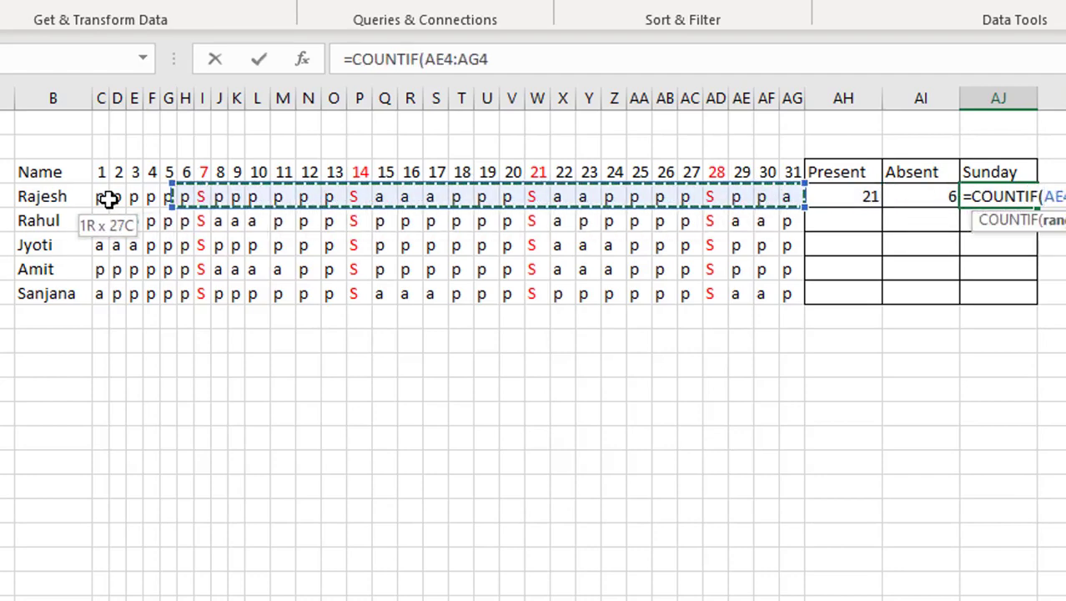
key("shift+Right")
key("shift+Right")
key("shift+Left")
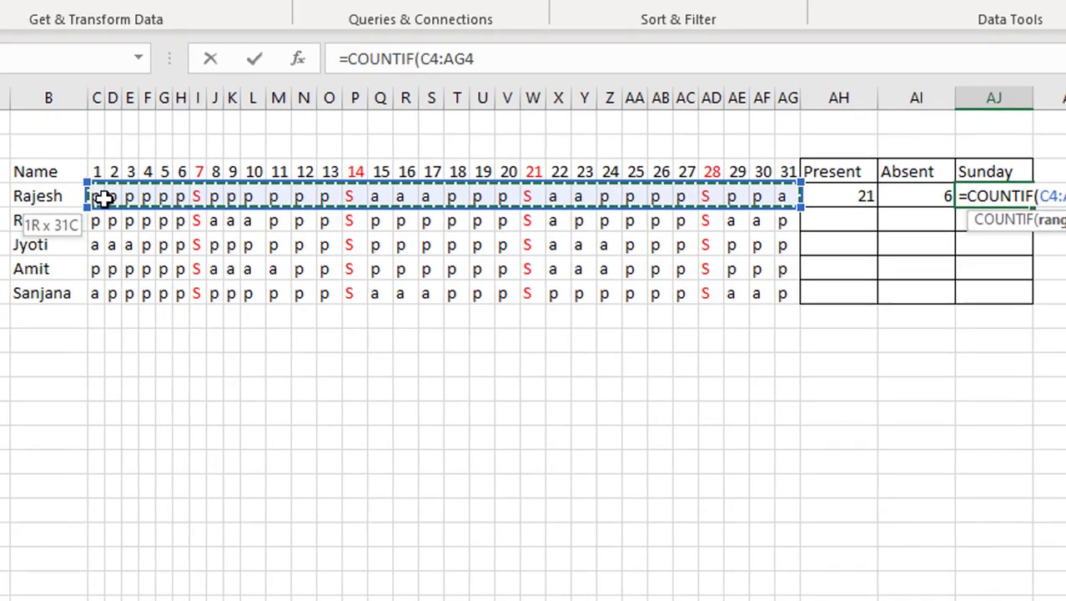
type(",\"s")
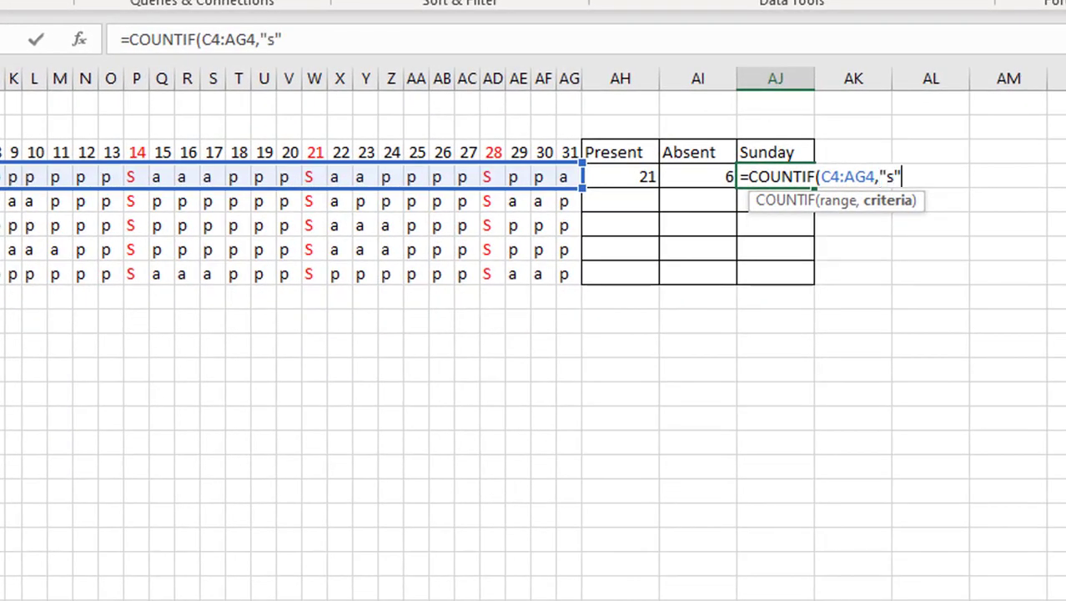
type("\")")
key("Return")
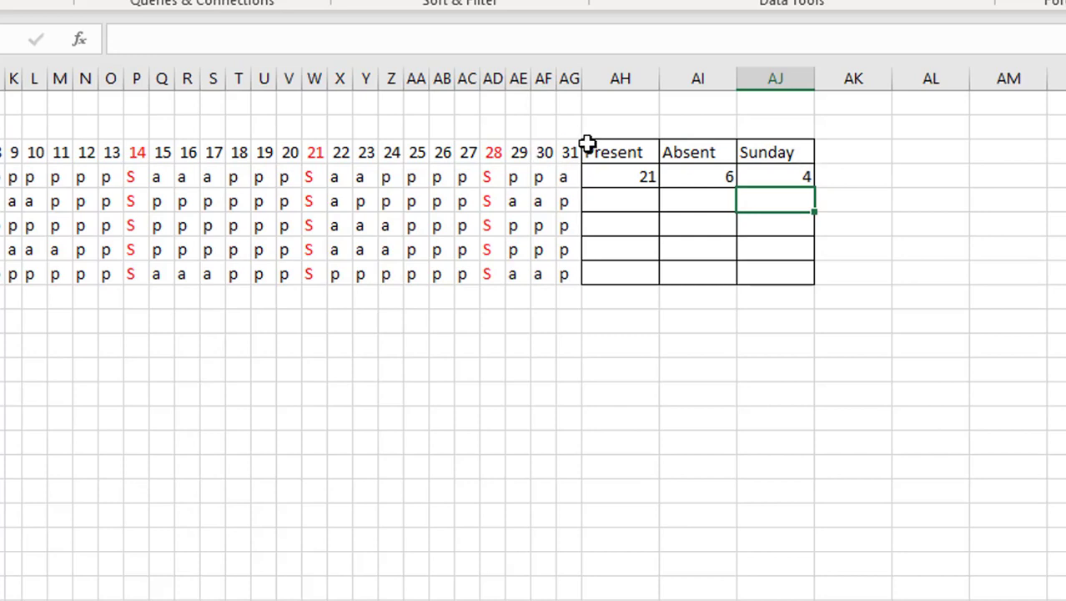
- Review the three COUNTIF formulas in row 4 and fill the Present, Absent and Sunday columns down through row 8
left_click(627, 156)
left_click(614, 173)
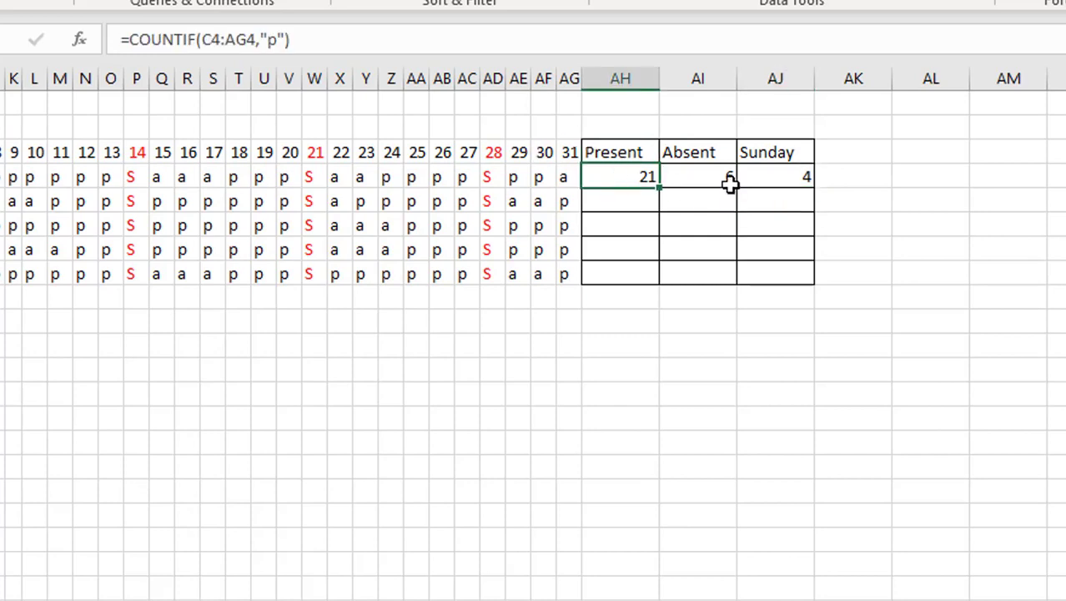
left_click(710, 179)
left_click(762, 182)
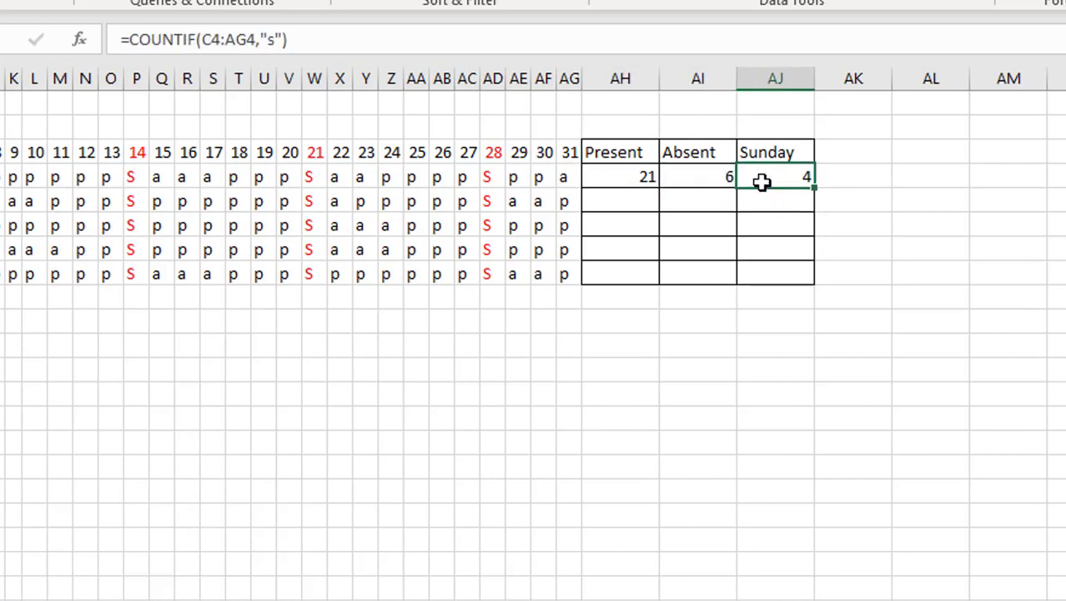
left_click(645, 178)
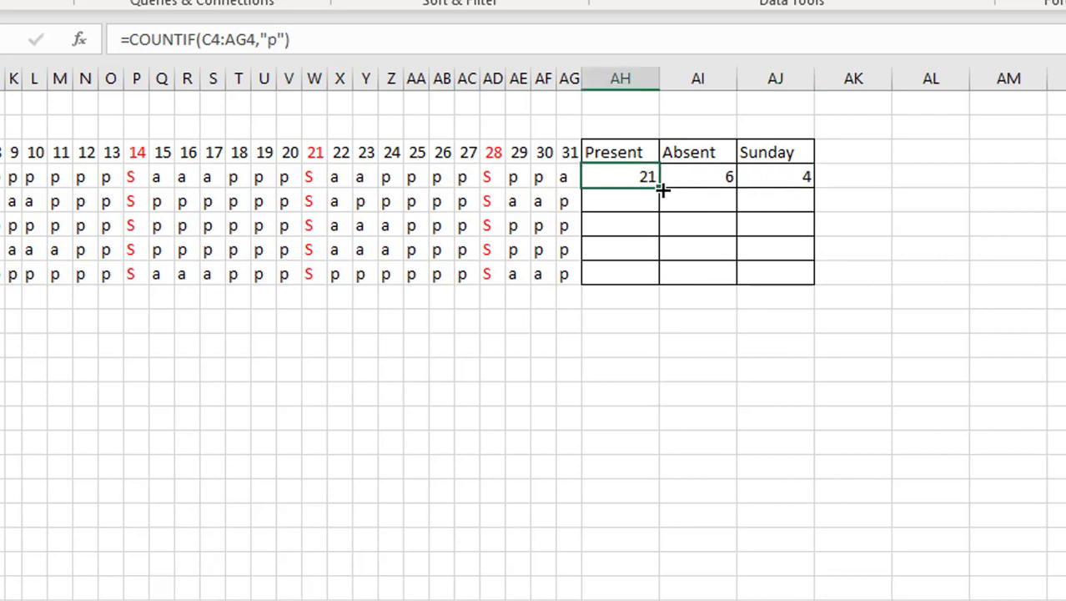
left_click_drag(662, 189, 650, 272)
left_click(715, 178)
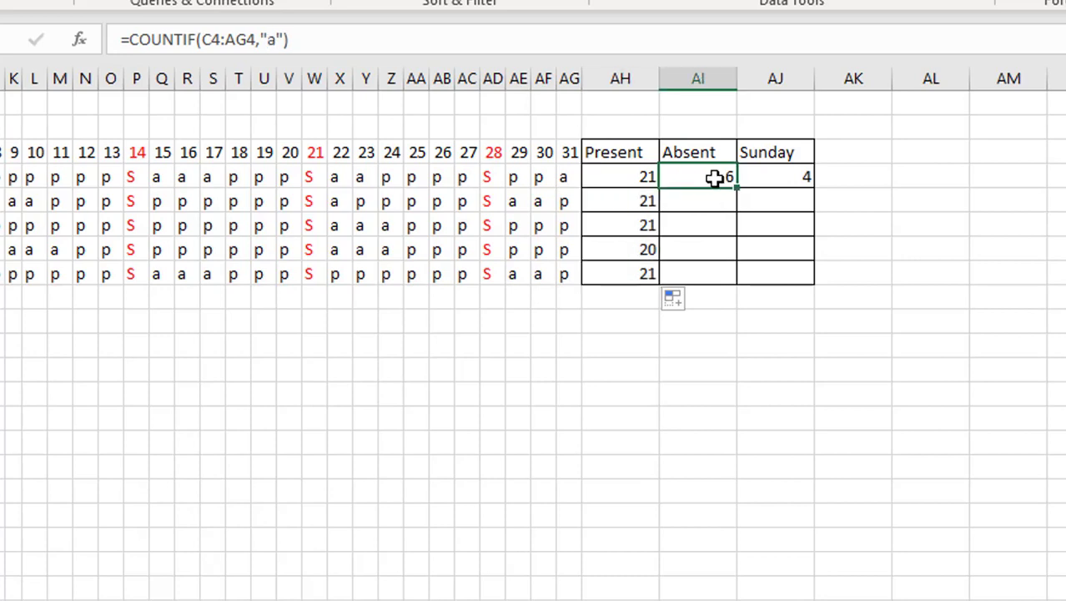
left_click_drag(738, 188, 739, 276)
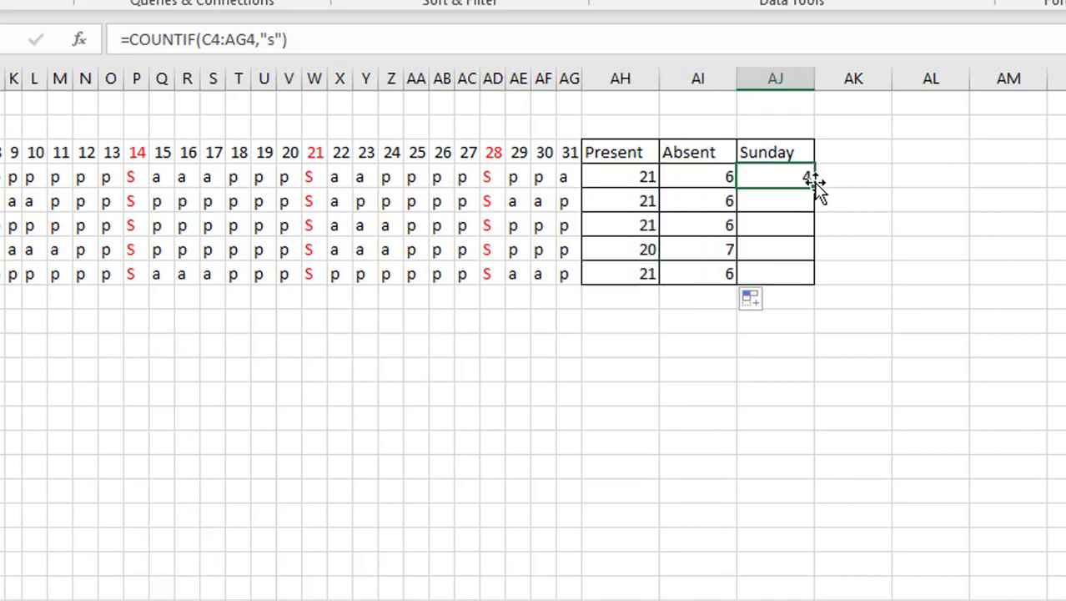
left_click_drag(813, 189, 802, 289)
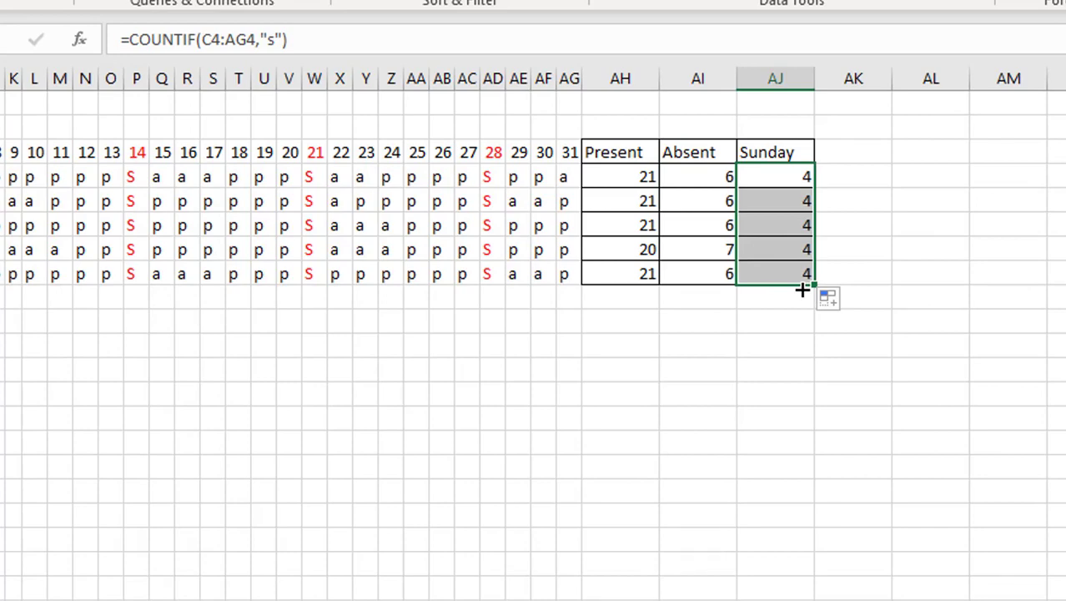
- Switch to the sheet with the a and b practice entries and clear the whole block, including the two count formulas
left_click(244, 248)
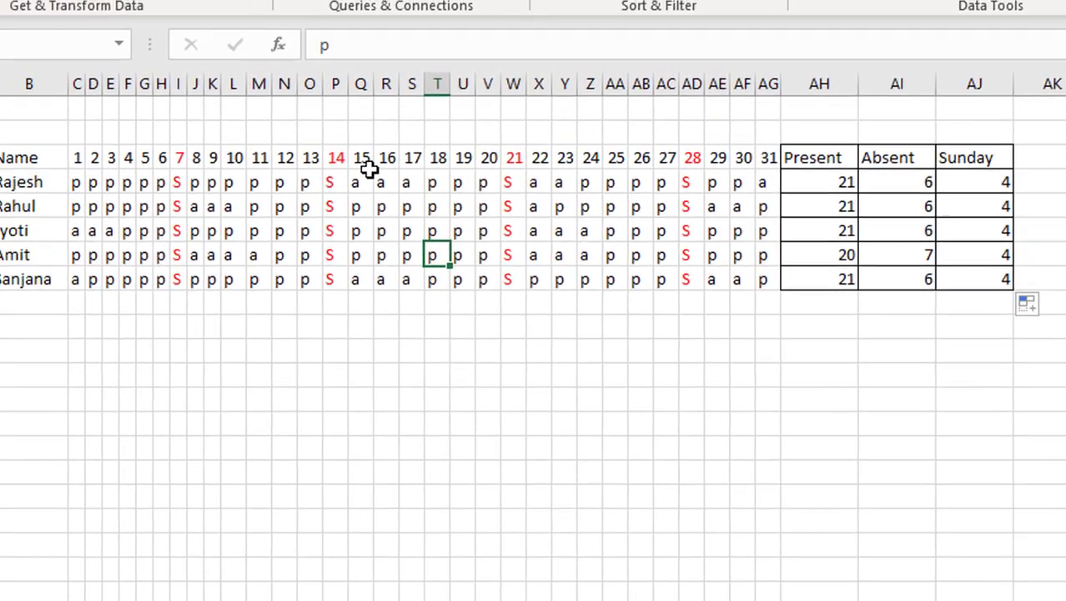
left_click(128, 182)
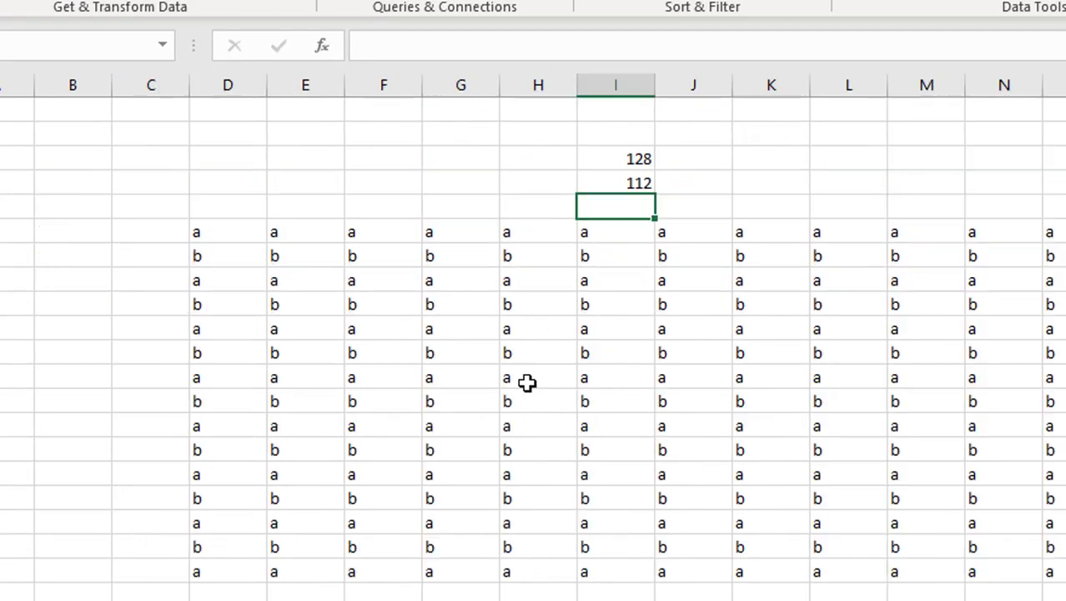
left_click_drag(179, 158, 1034, 594)
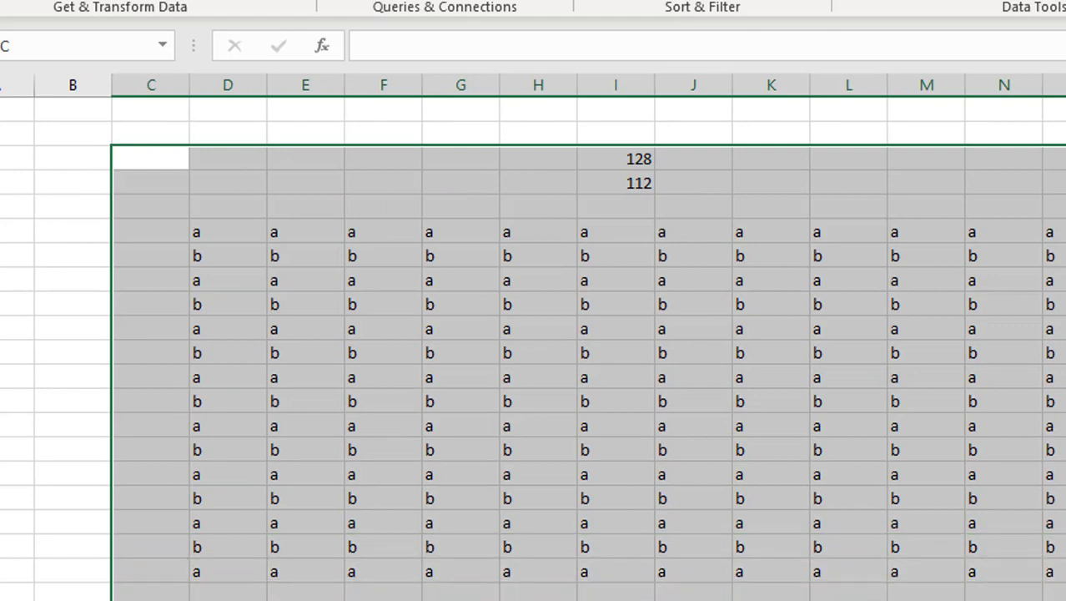
key("Delete")
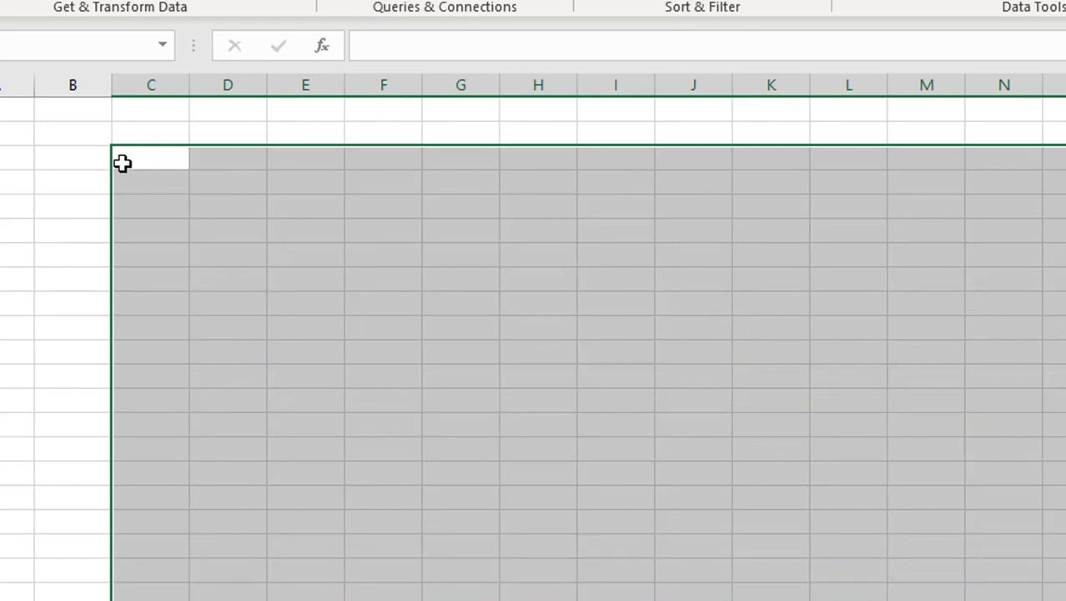
- Enter 1 in C3 and 2 in D3, and extend the number series across row 3
left_click(123, 160)
type("1")
key("Tab")
type("2")
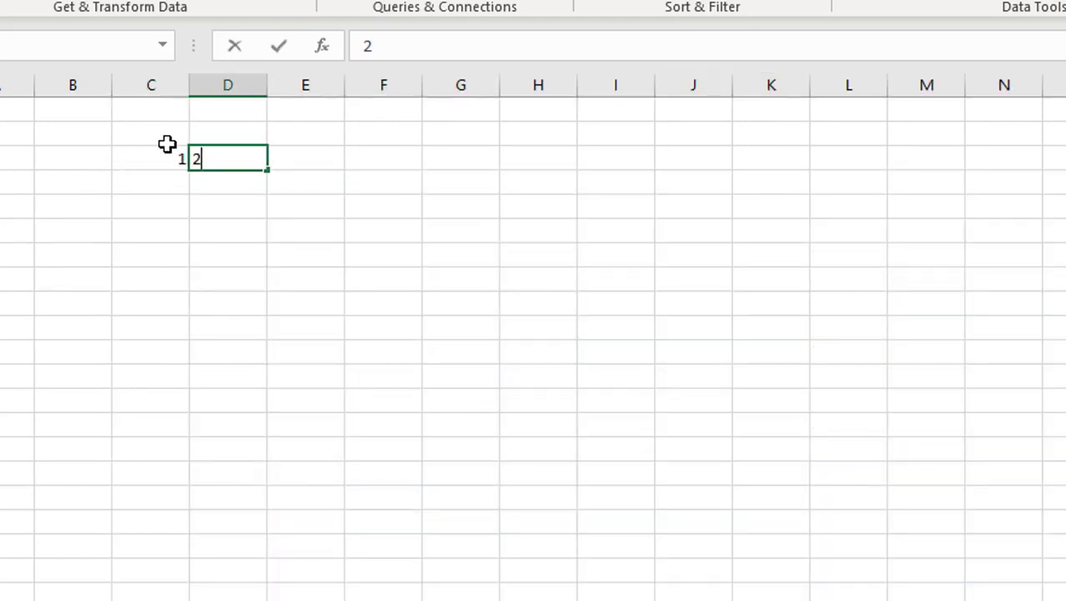
left_click_drag(143, 152, 1065, 200)
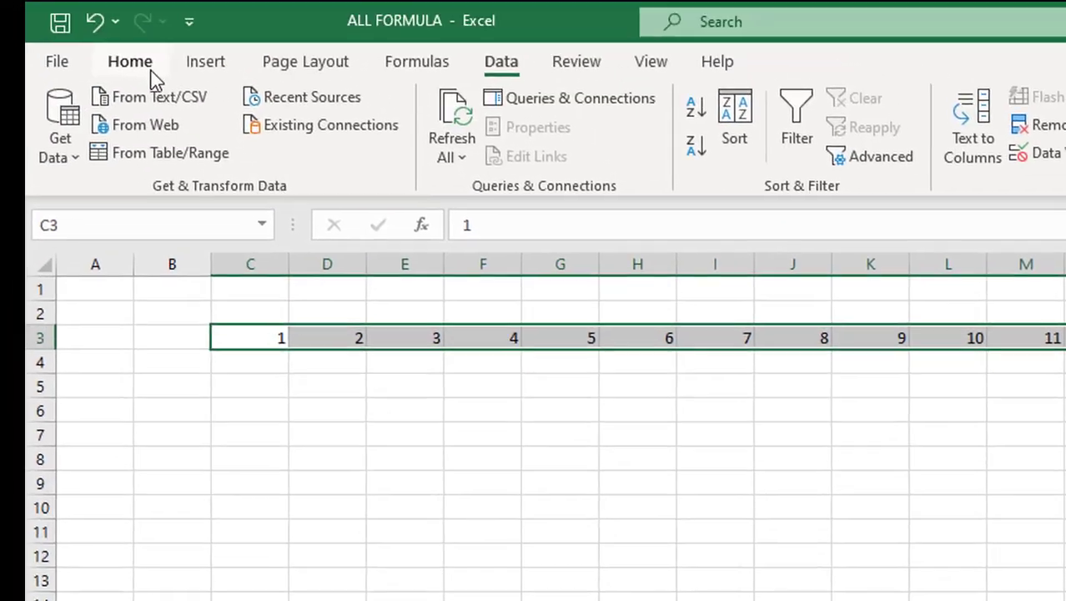
- Show the cell formatting options for the numbered row and return to the attendance sheet
left_click(146, 66)
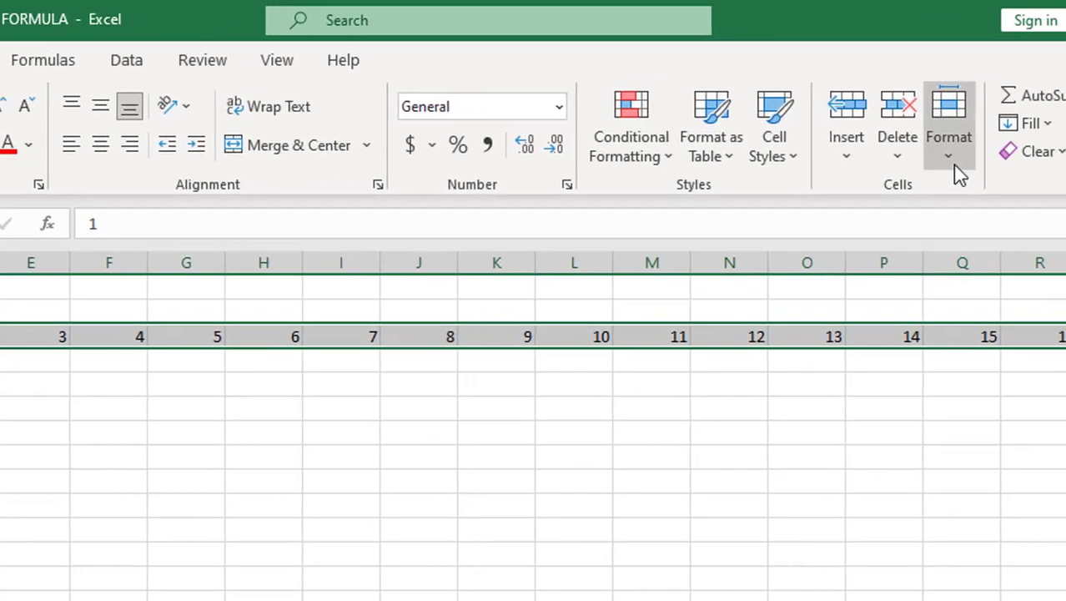
left_click(1021, 146)
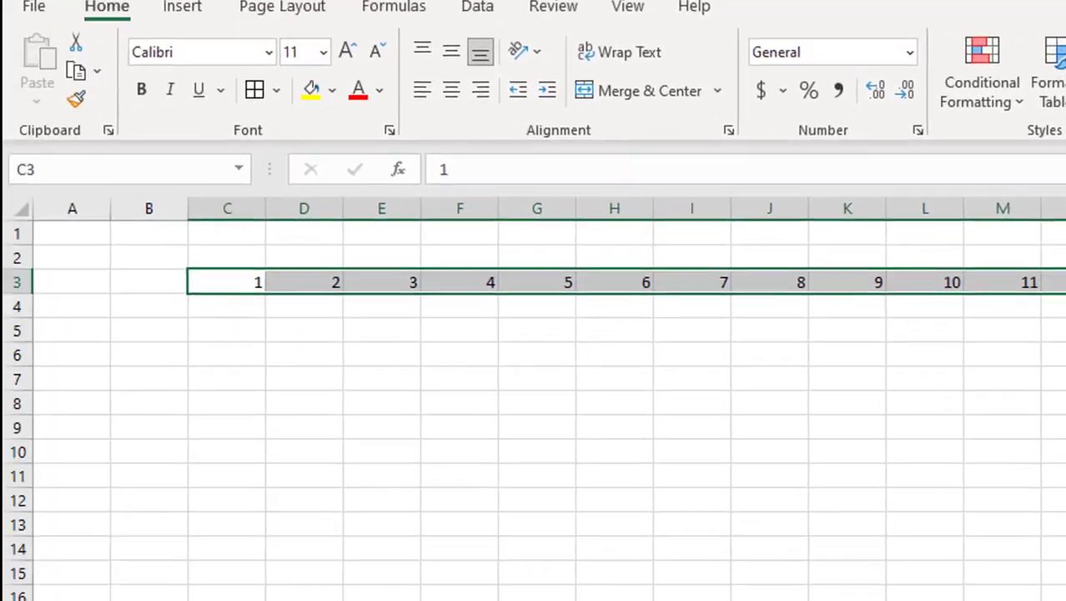
left_click(1065, 221)
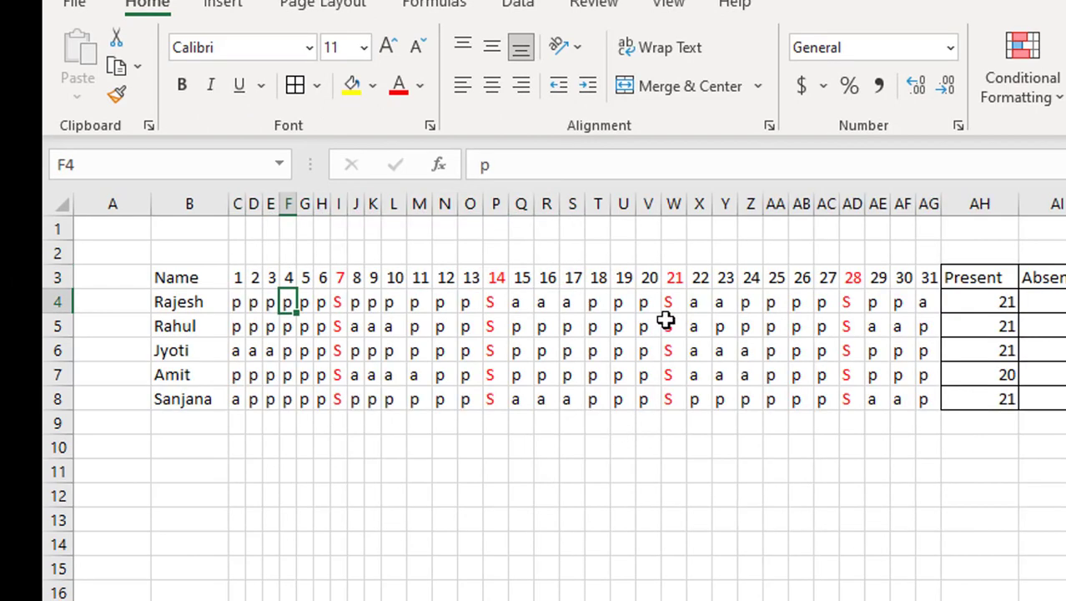
left_click(667, 321)
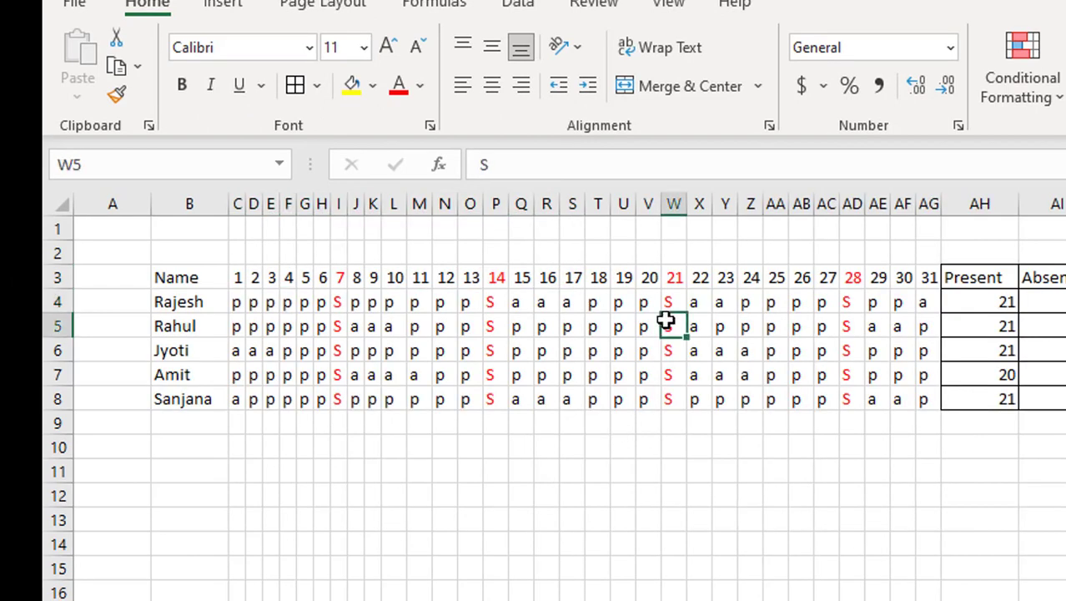